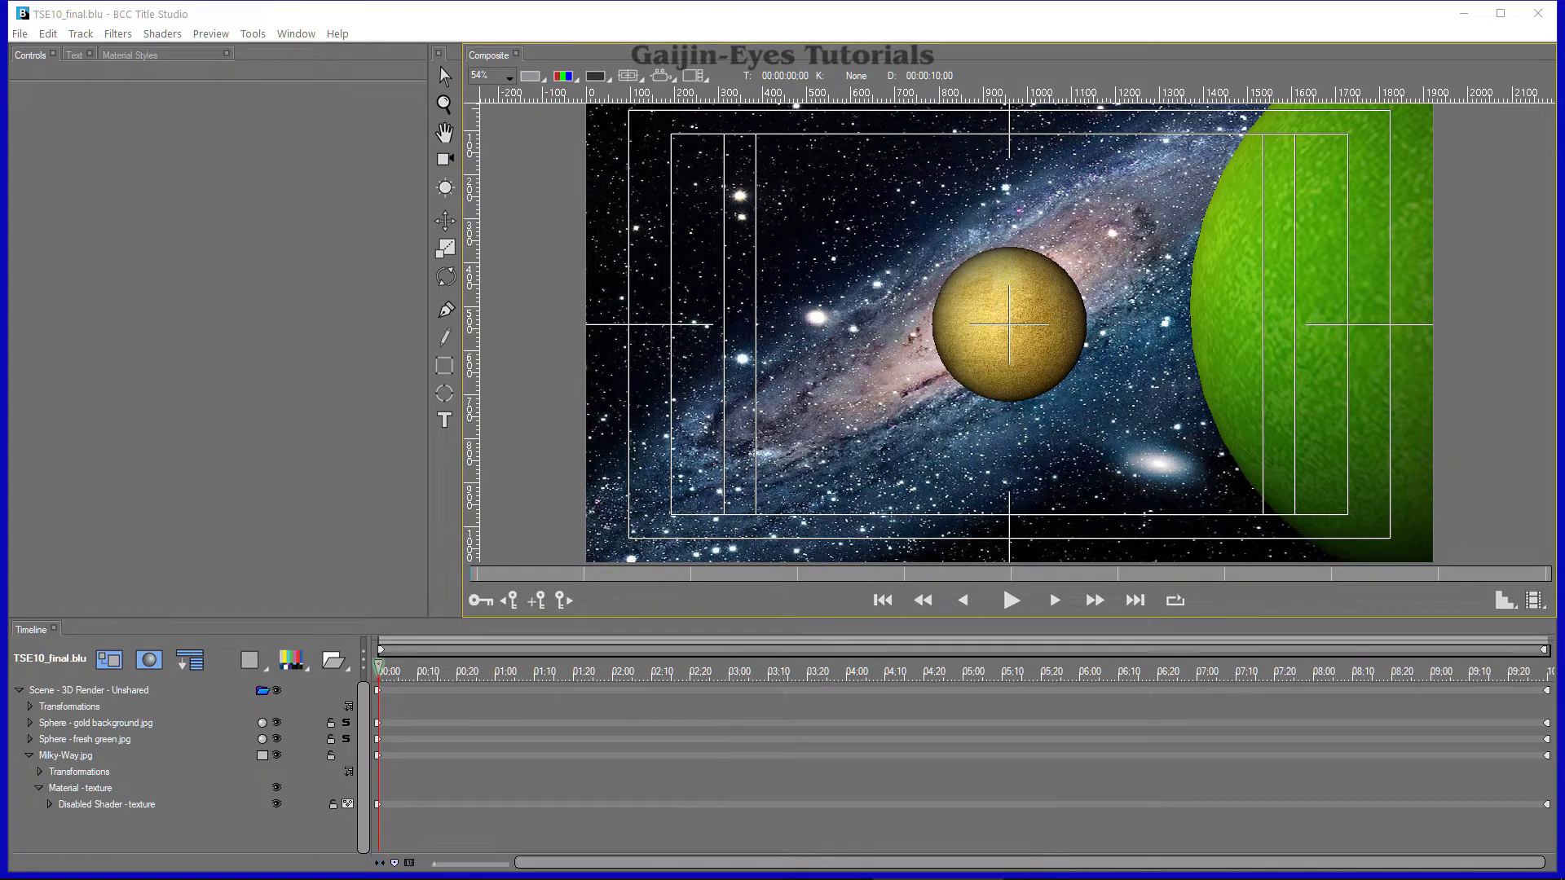
Delete the Milky-Way.jpg track and the fresh green sphere track from the scene
left_click(61, 756)
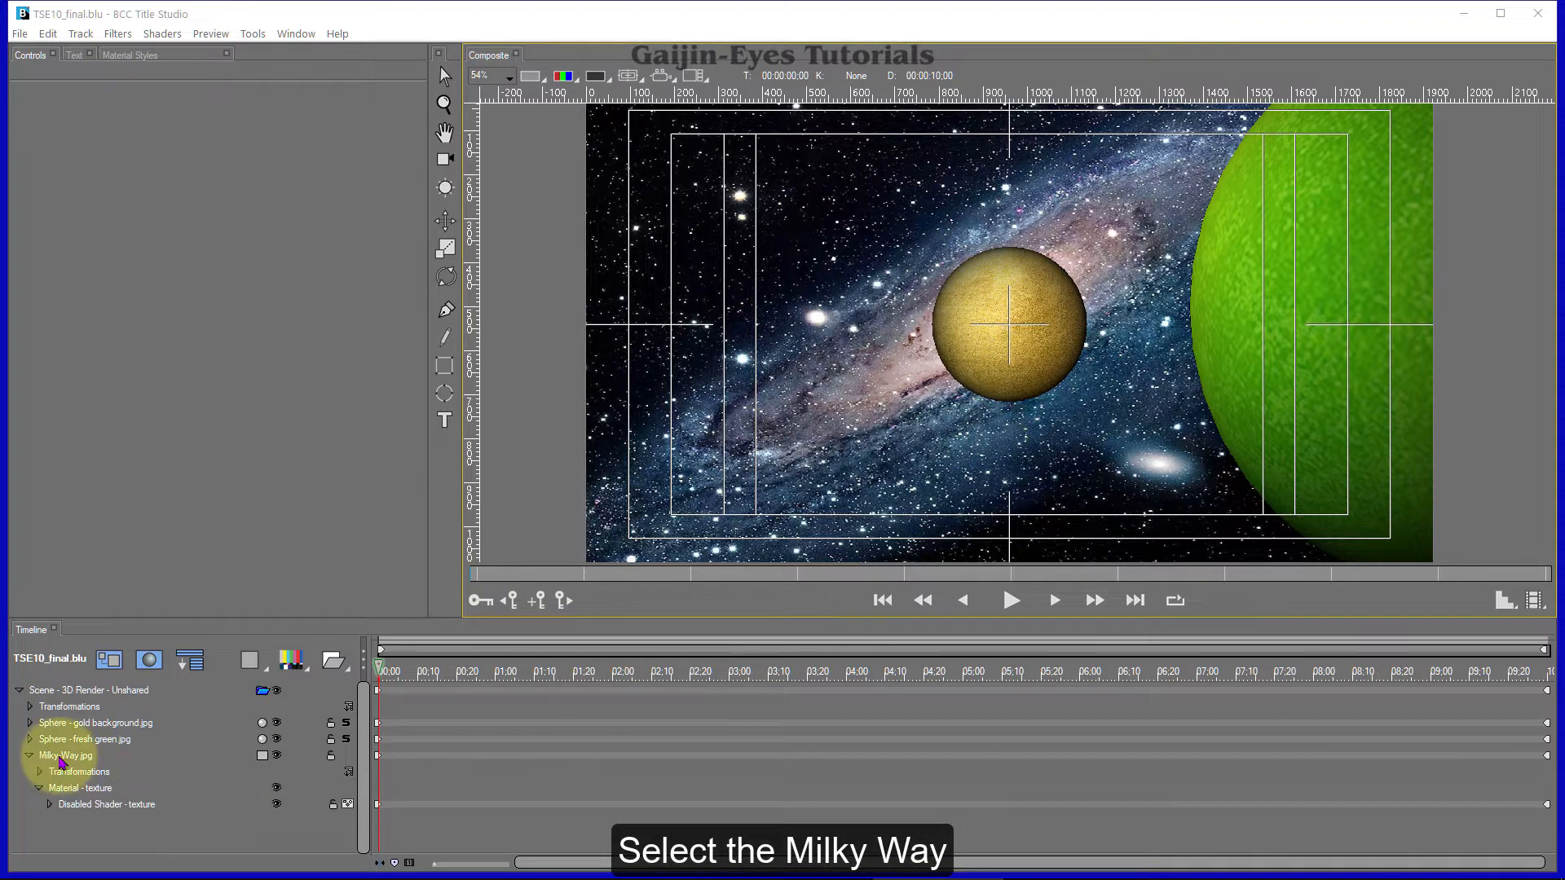
left_click(61, 757)
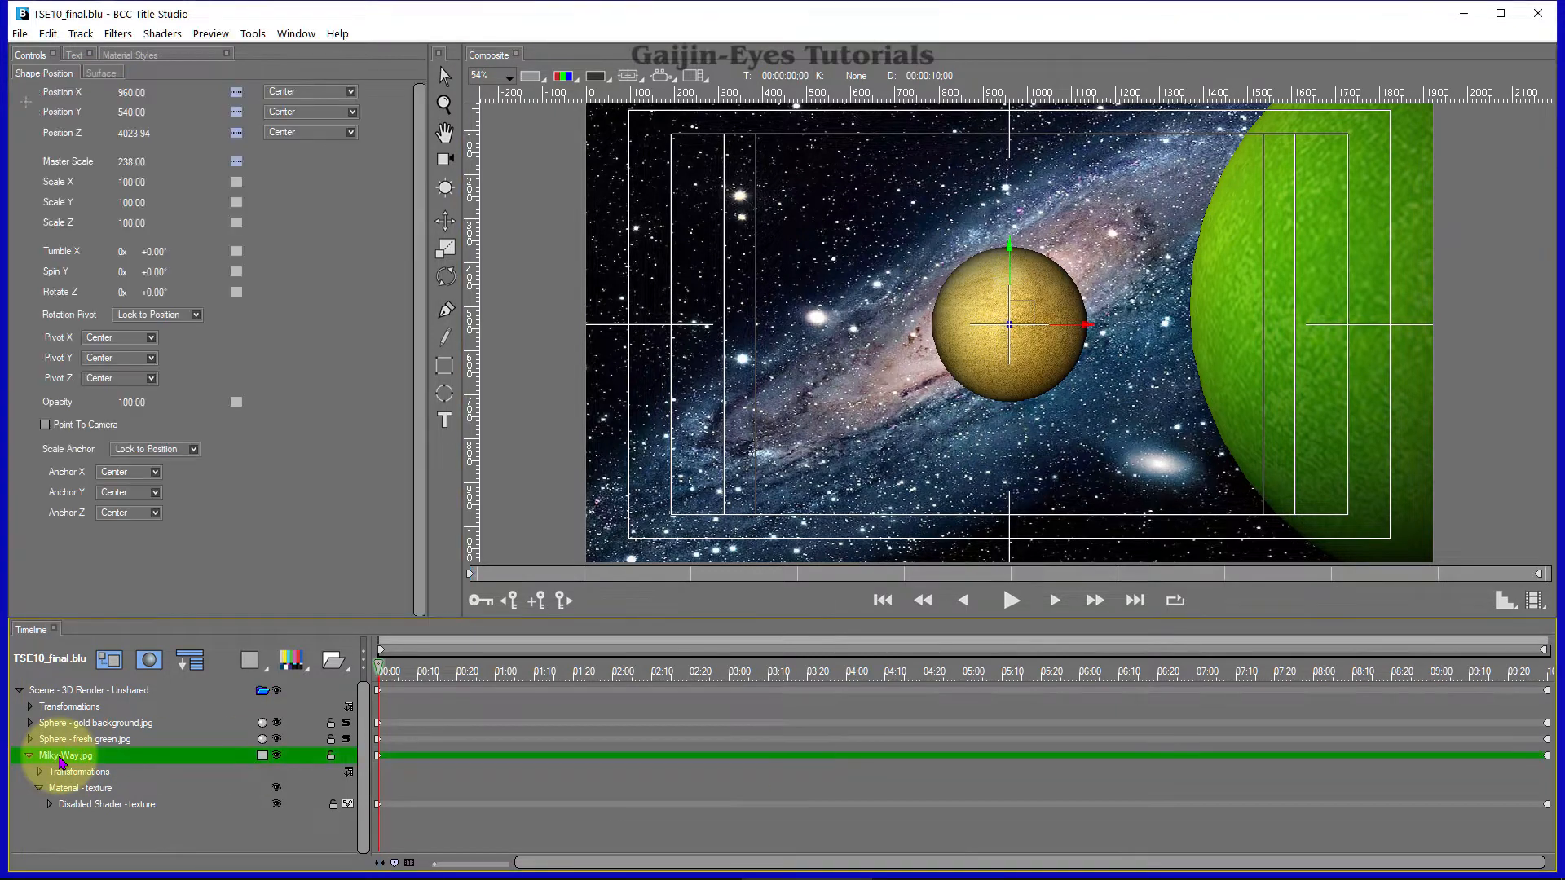
key("Delete")
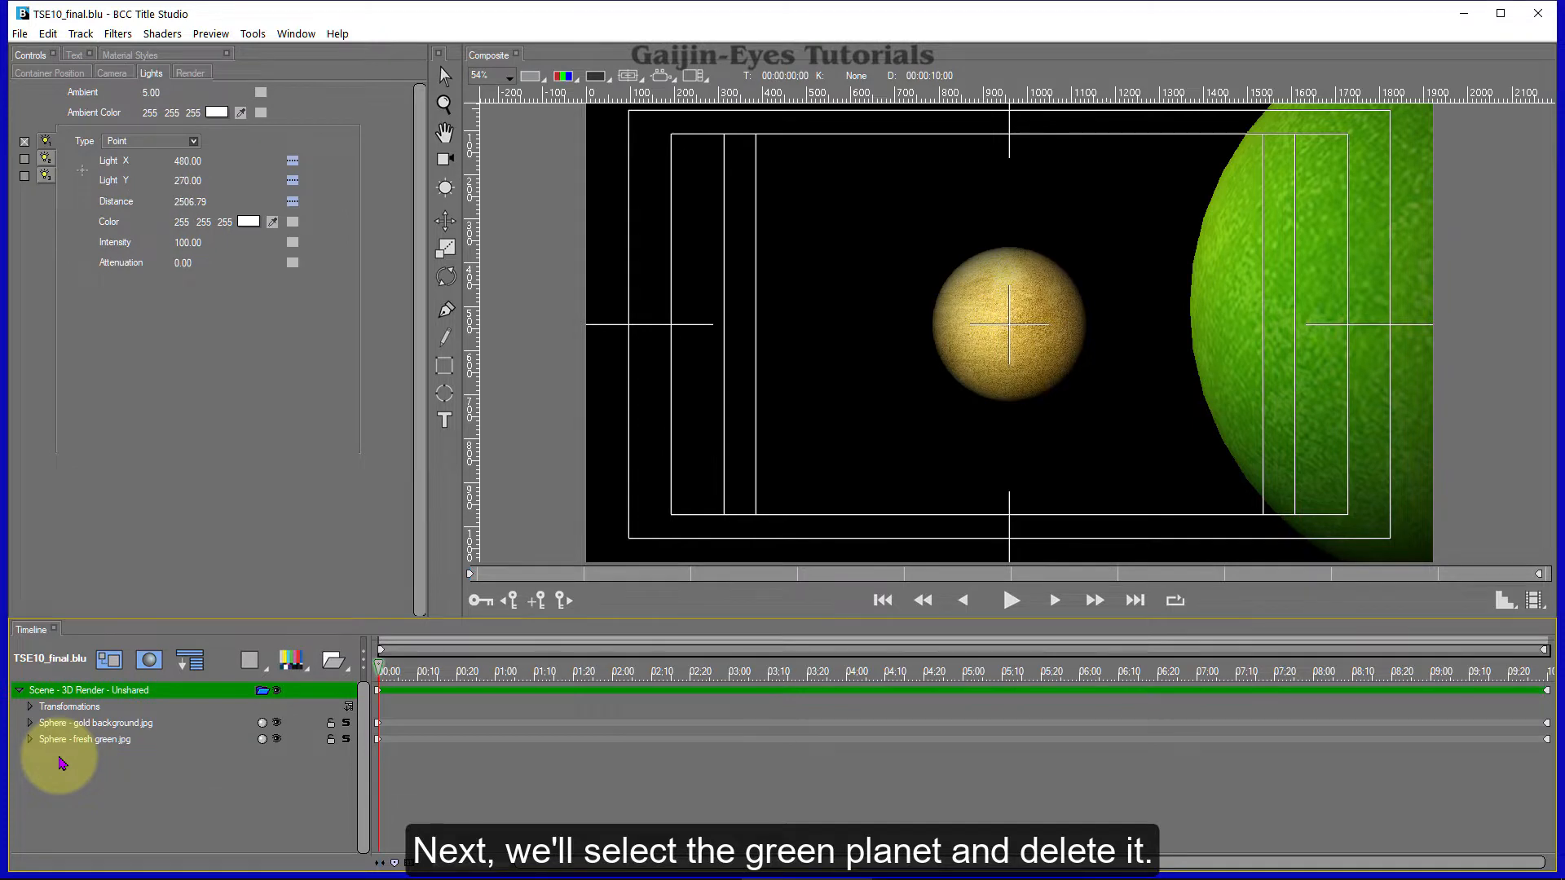
left_click(79, 742)
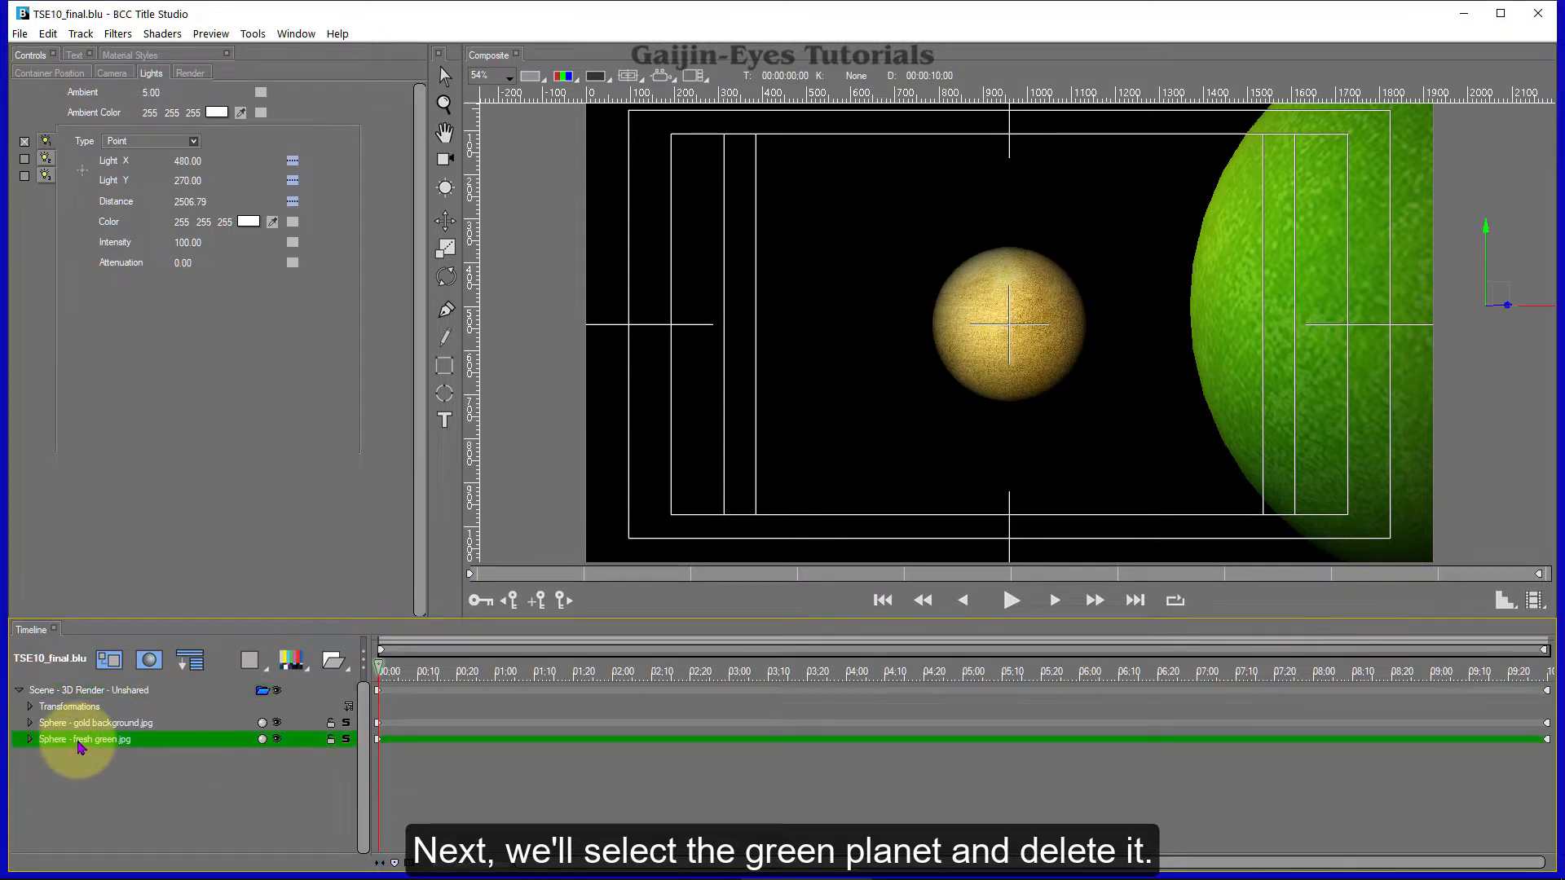
key("Delete")
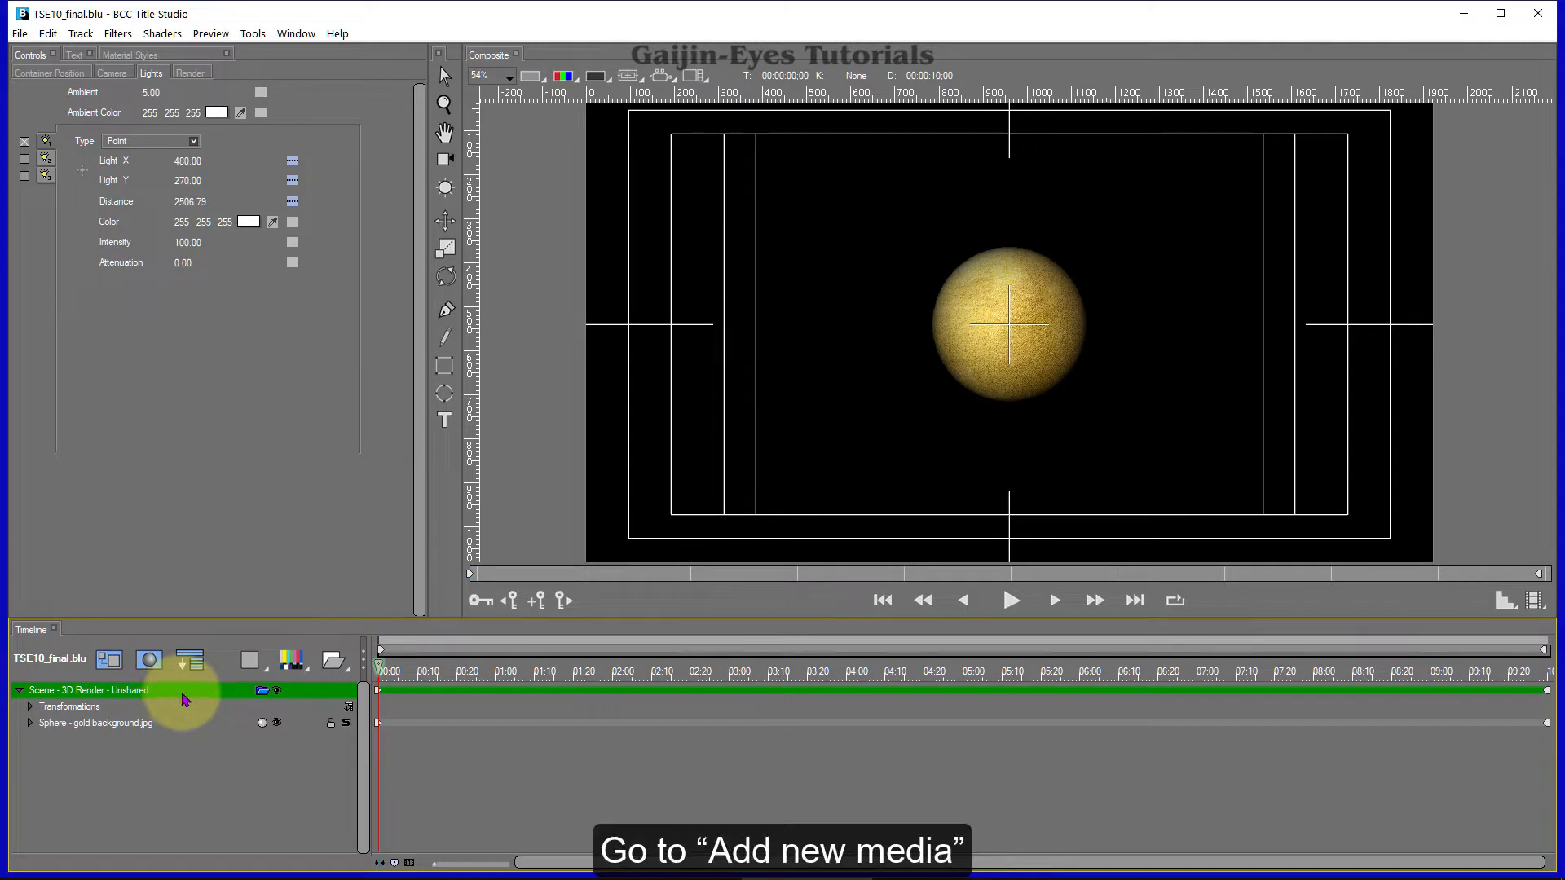
Import the 3D model file millenium-falcon.3DS from the millenium-falcon folder inside 3D Images
left_click(291, 662)
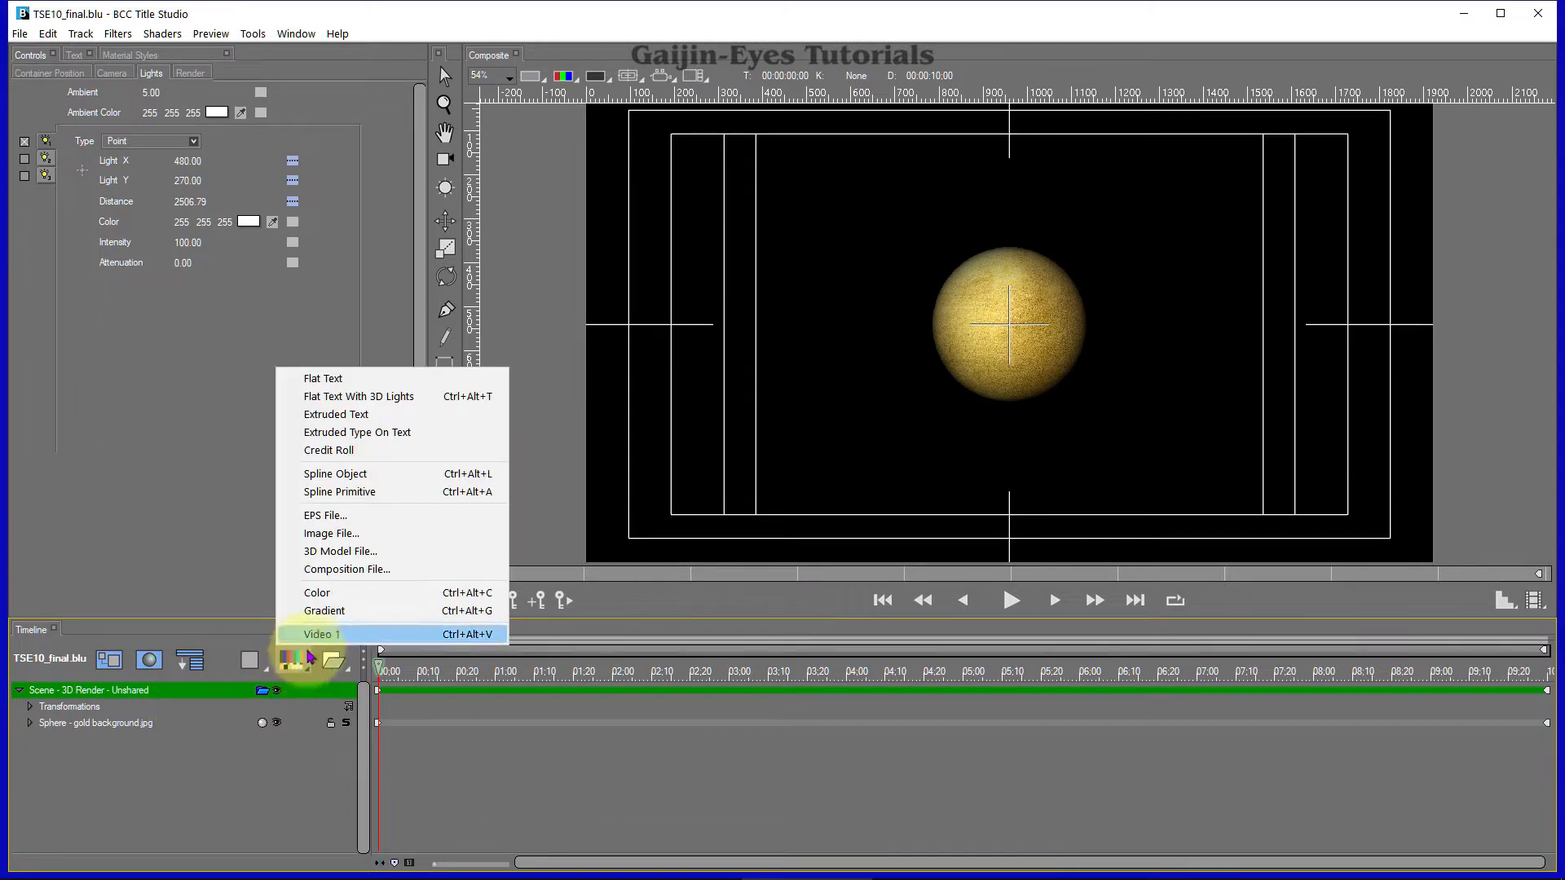
left_click(447, 558)
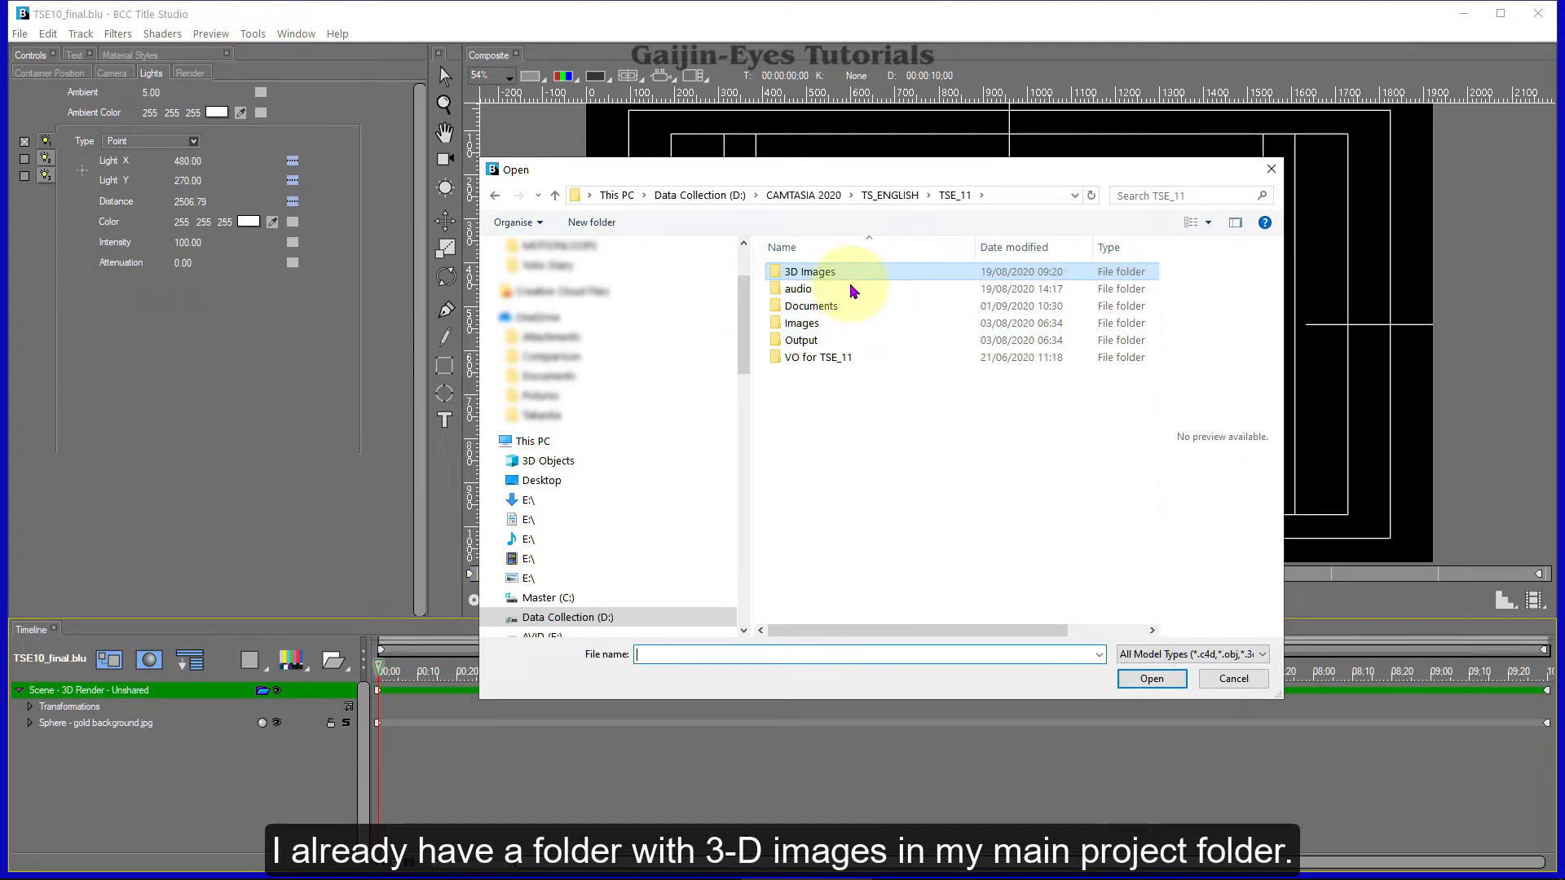
double_click(785, 274)
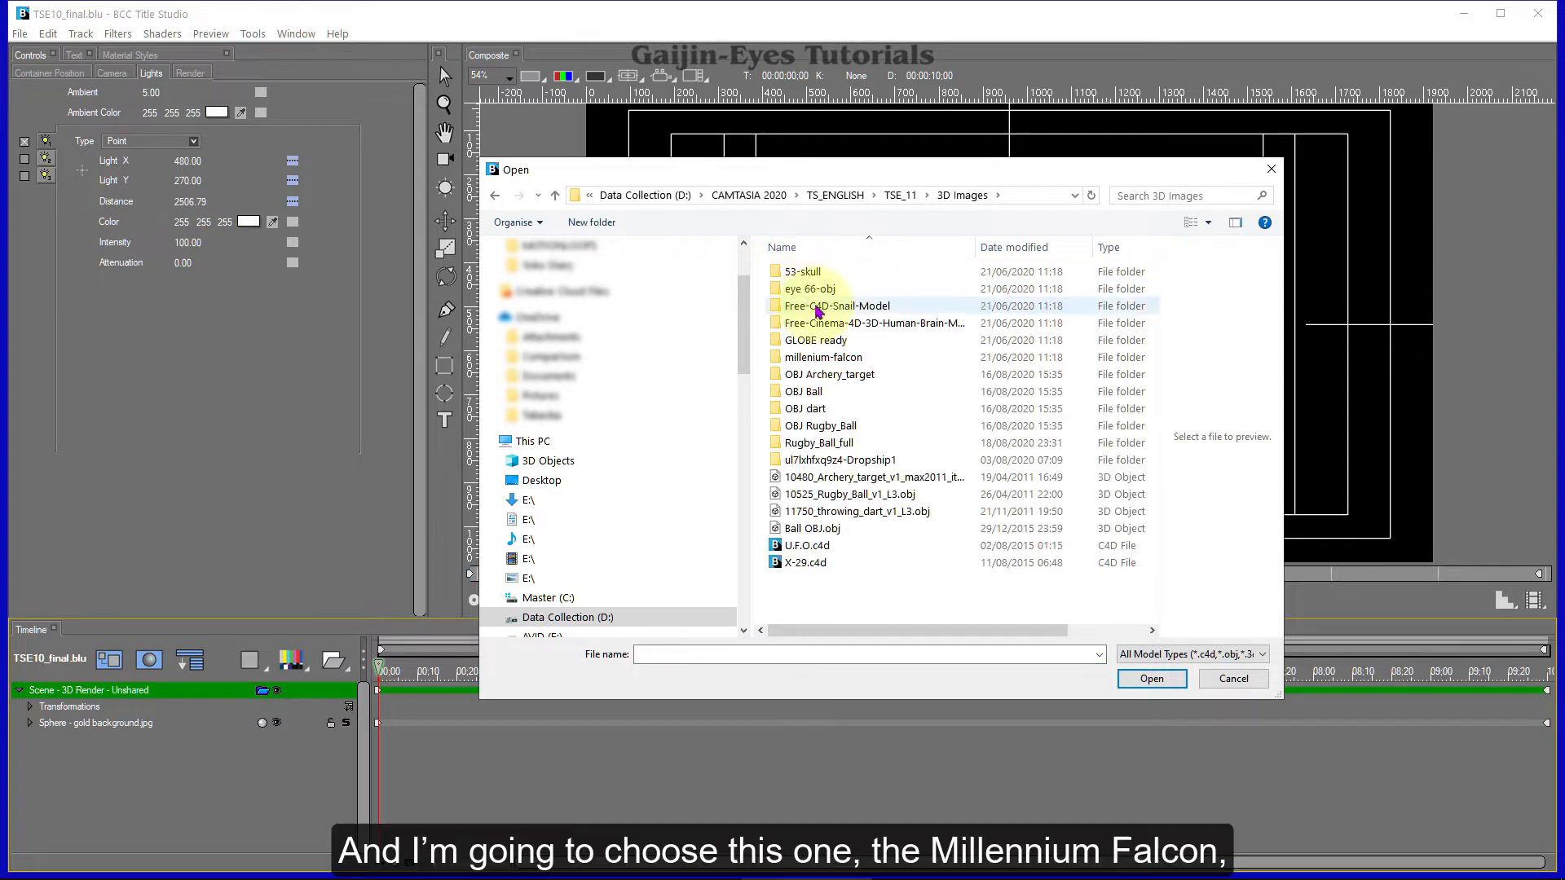
left_click(872, 362)
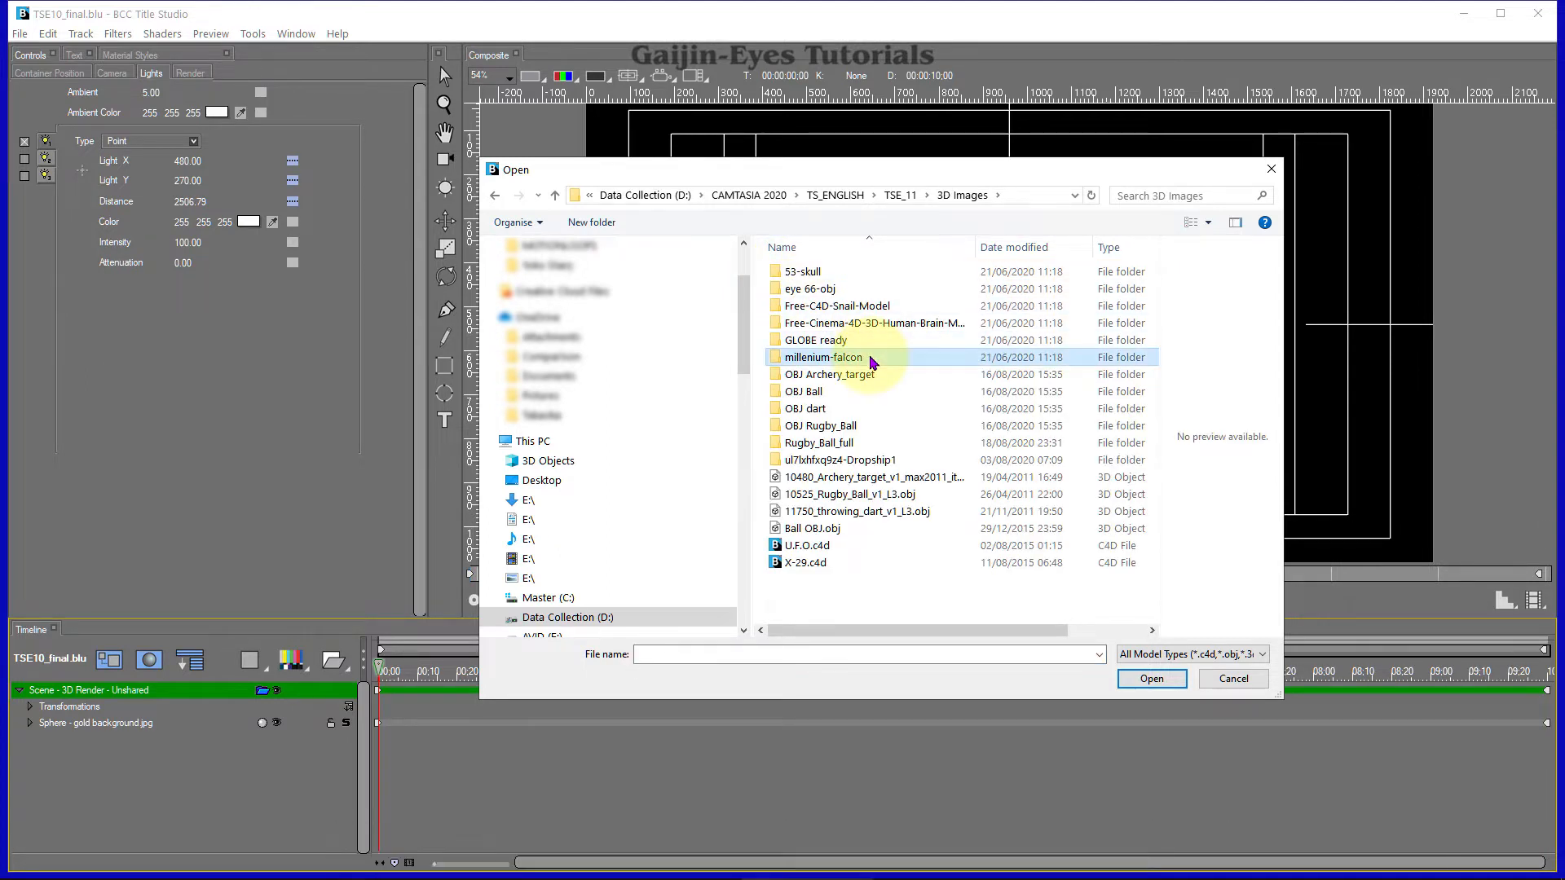
double_click(871, 361)
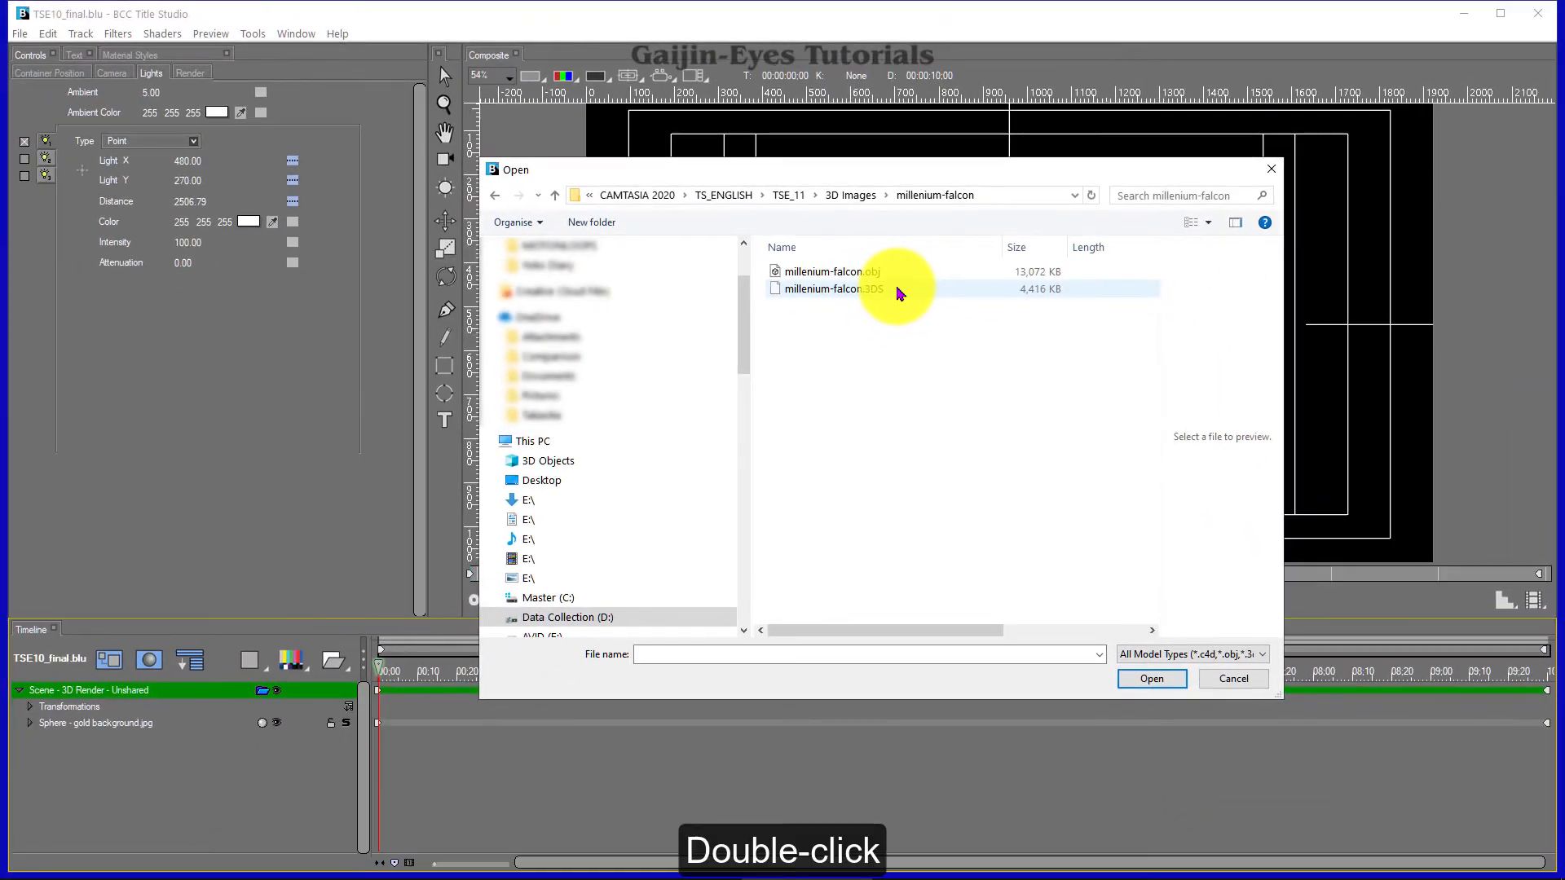
double_click(898, 291)
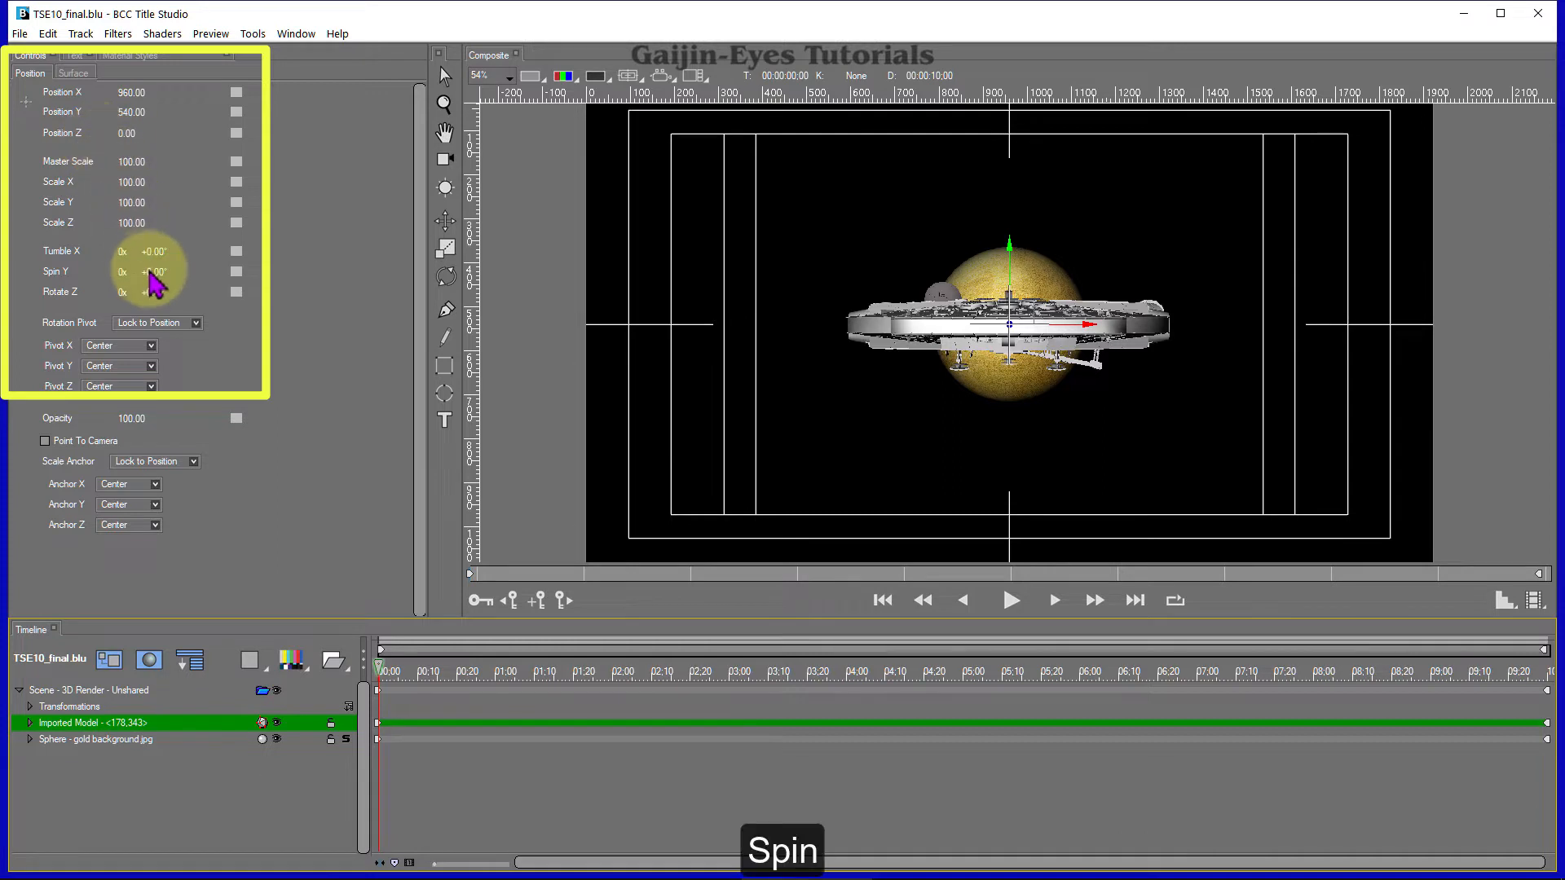
Try rotating the imported model to Tumble X -27.35°, Spin Y 11.51° and Rotate Z 8.64°, and reset its track
mouse_move(150, 276)
left_mouse_down()
mouse_move(237, 266)
mouse_move(231, 279)
mouse_move(196, 271)
mouse_move(215, 278)
mouse_move(147, 262)
mouse_move(211, 250)
mouse_move(139, 252)
mouse_move(199, 291)
mouse_move(168, 292)
left_mouse_up()
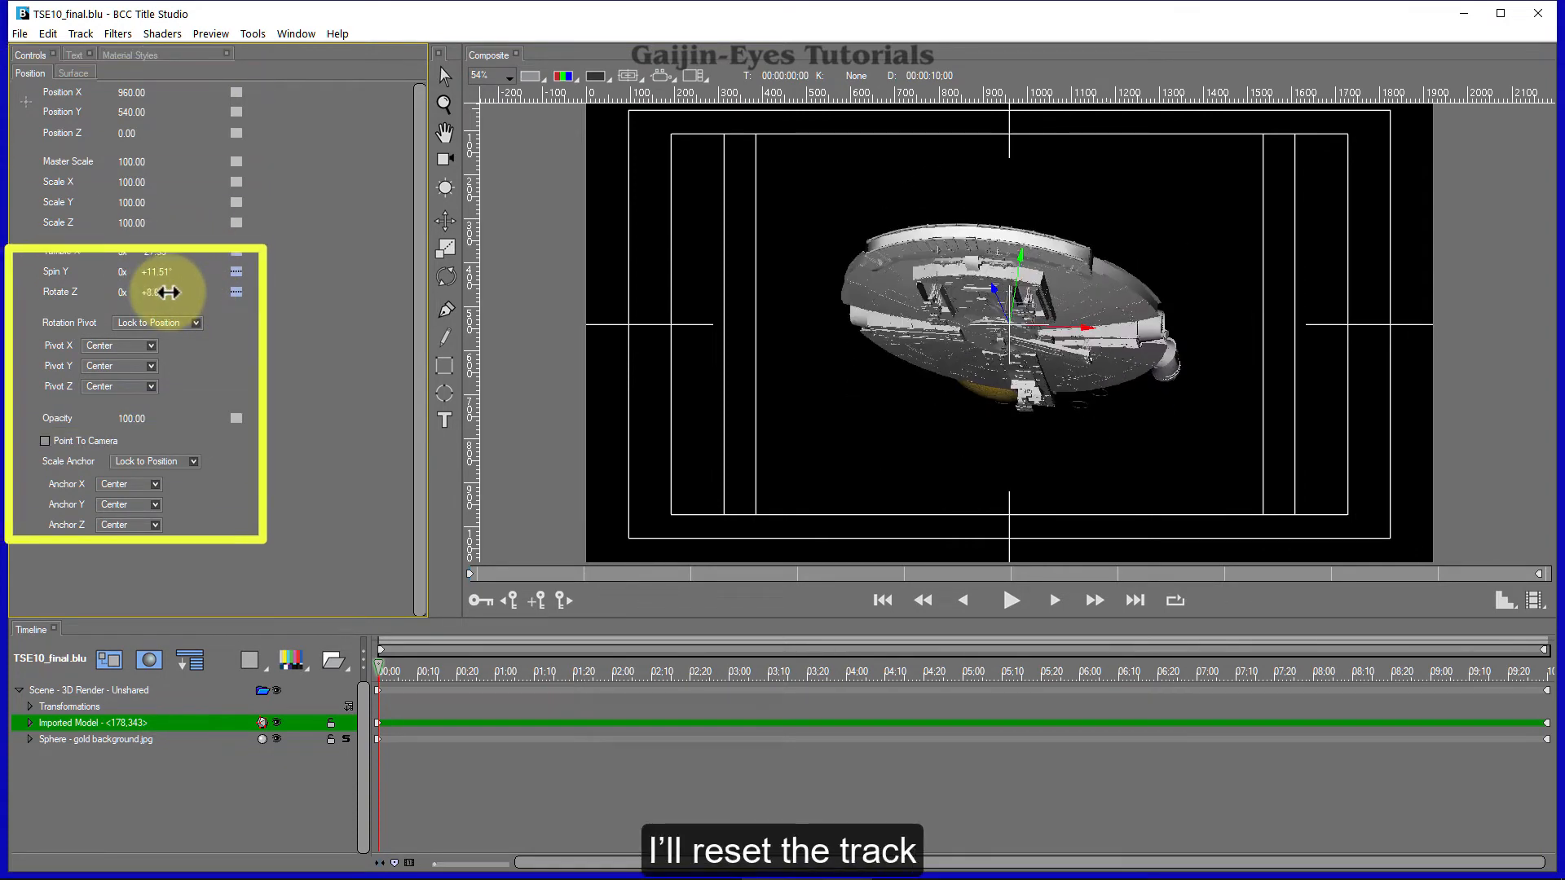
right_click(106, 725)
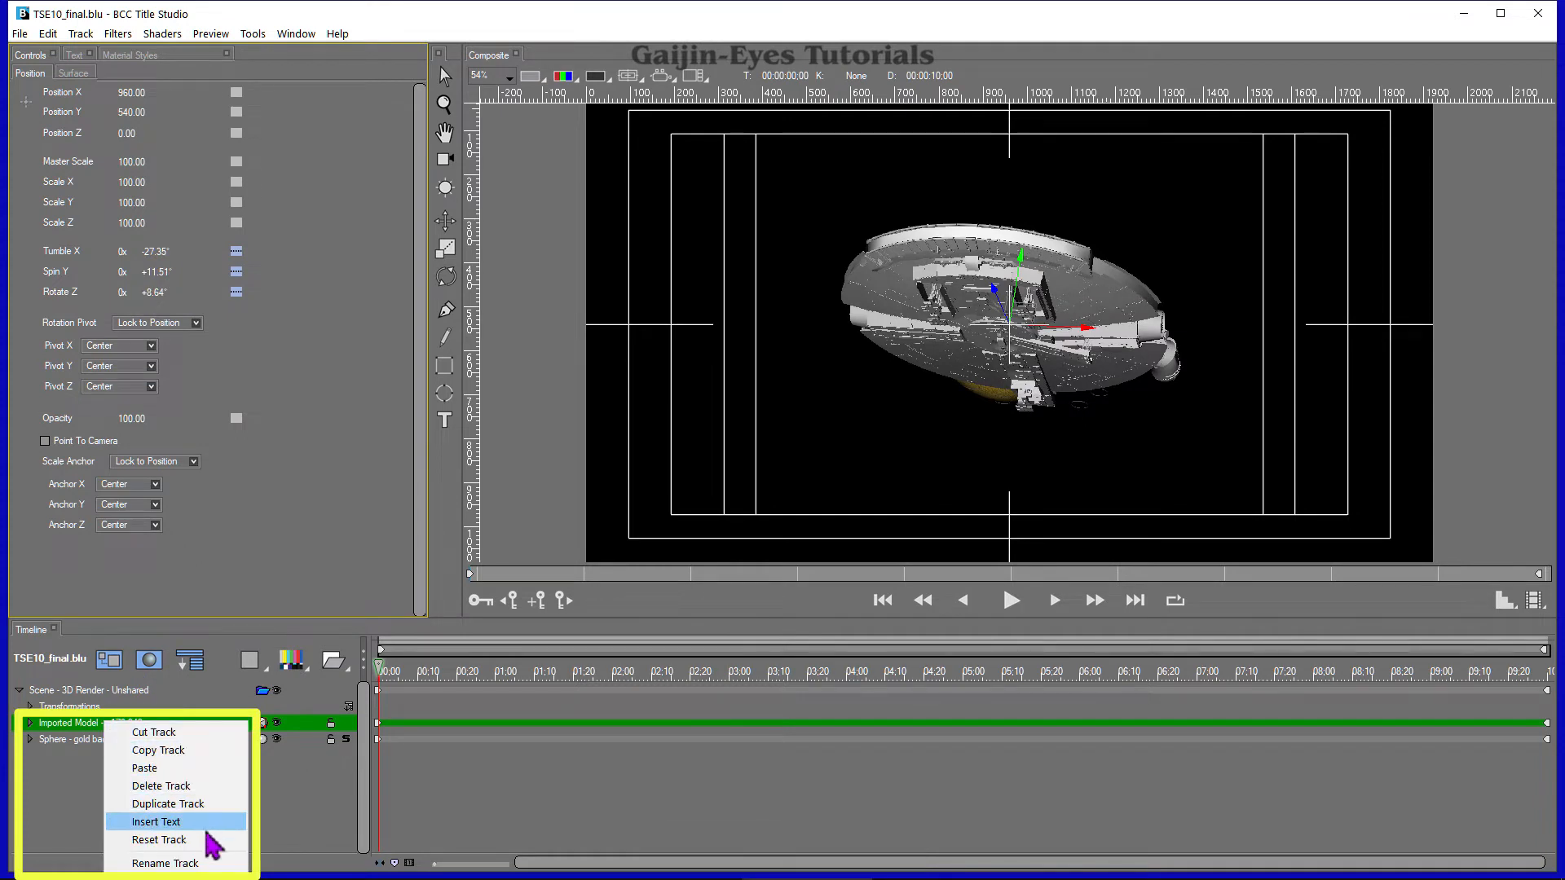
left_click(159, 839)
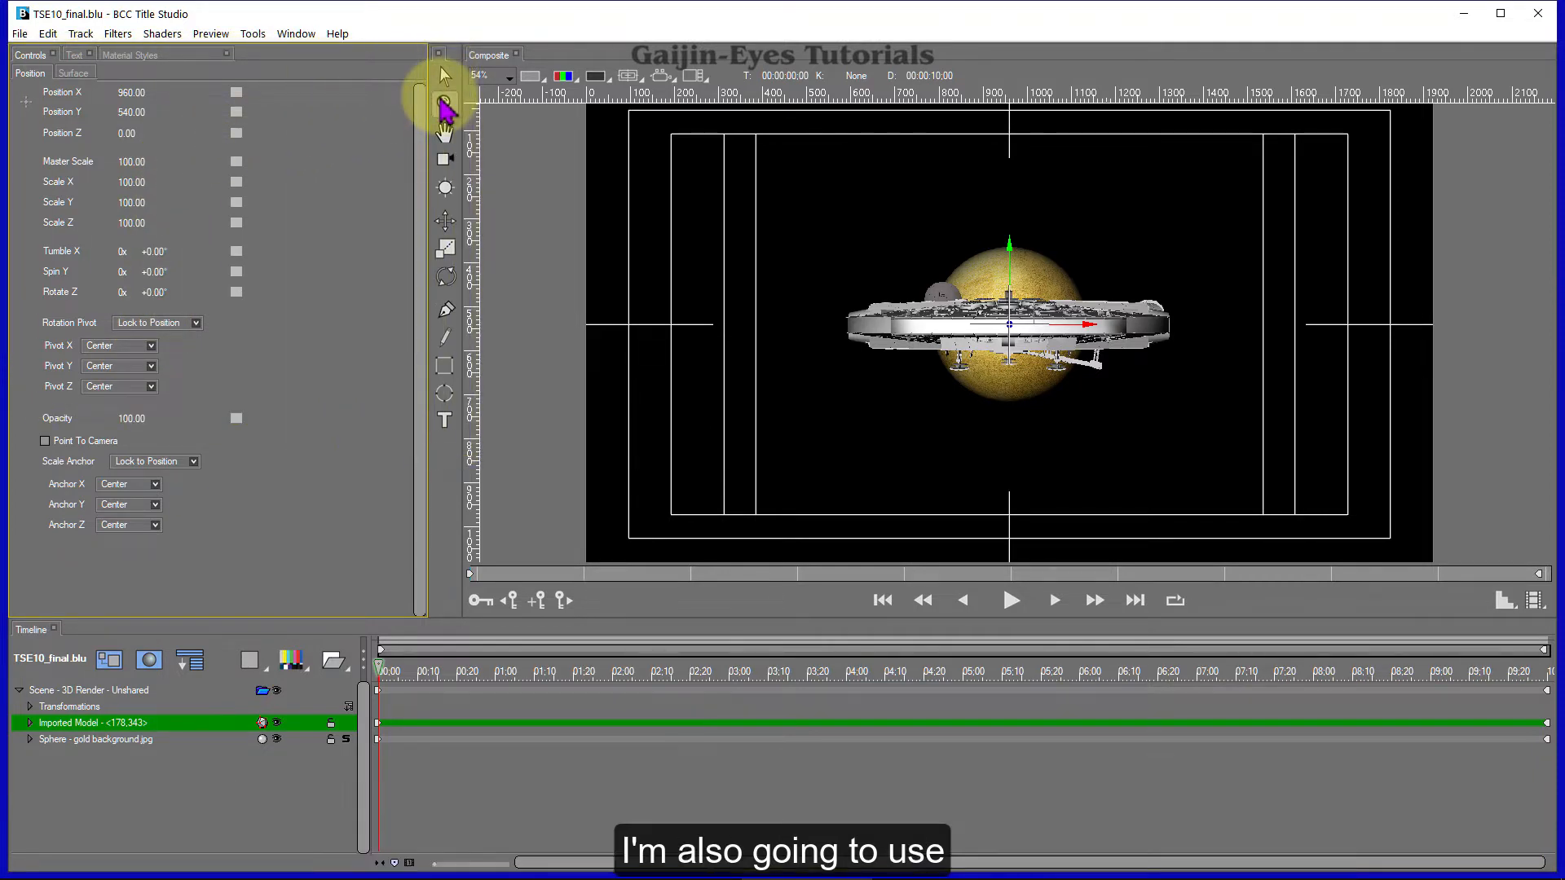
Switch the Composite window to the Dual Horizontal layout and make its render view active
left_click(690, 91)
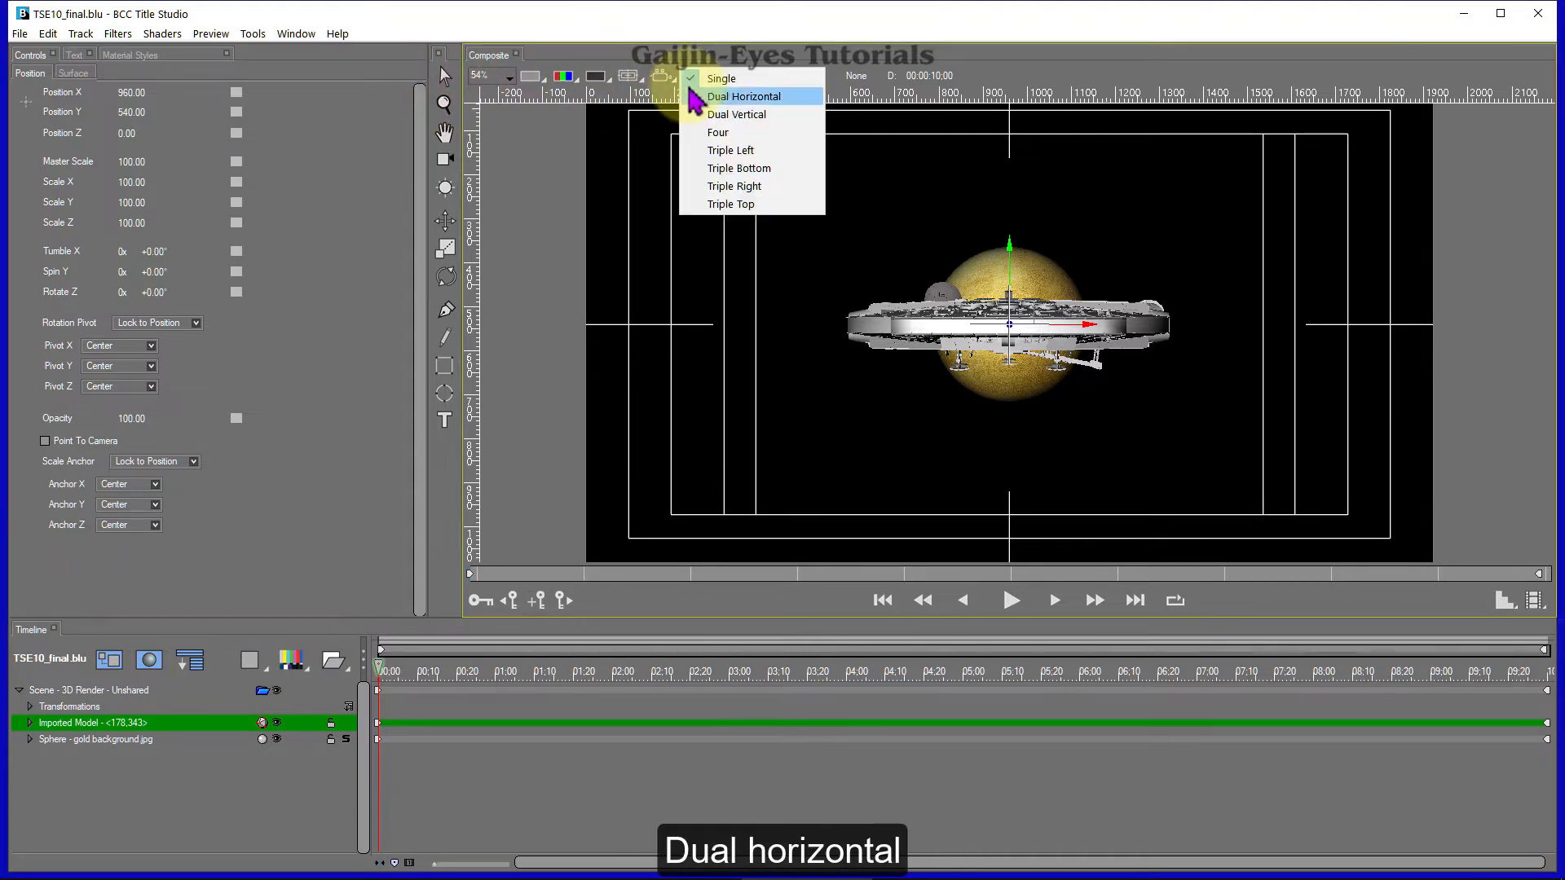
left_click(740, 101)
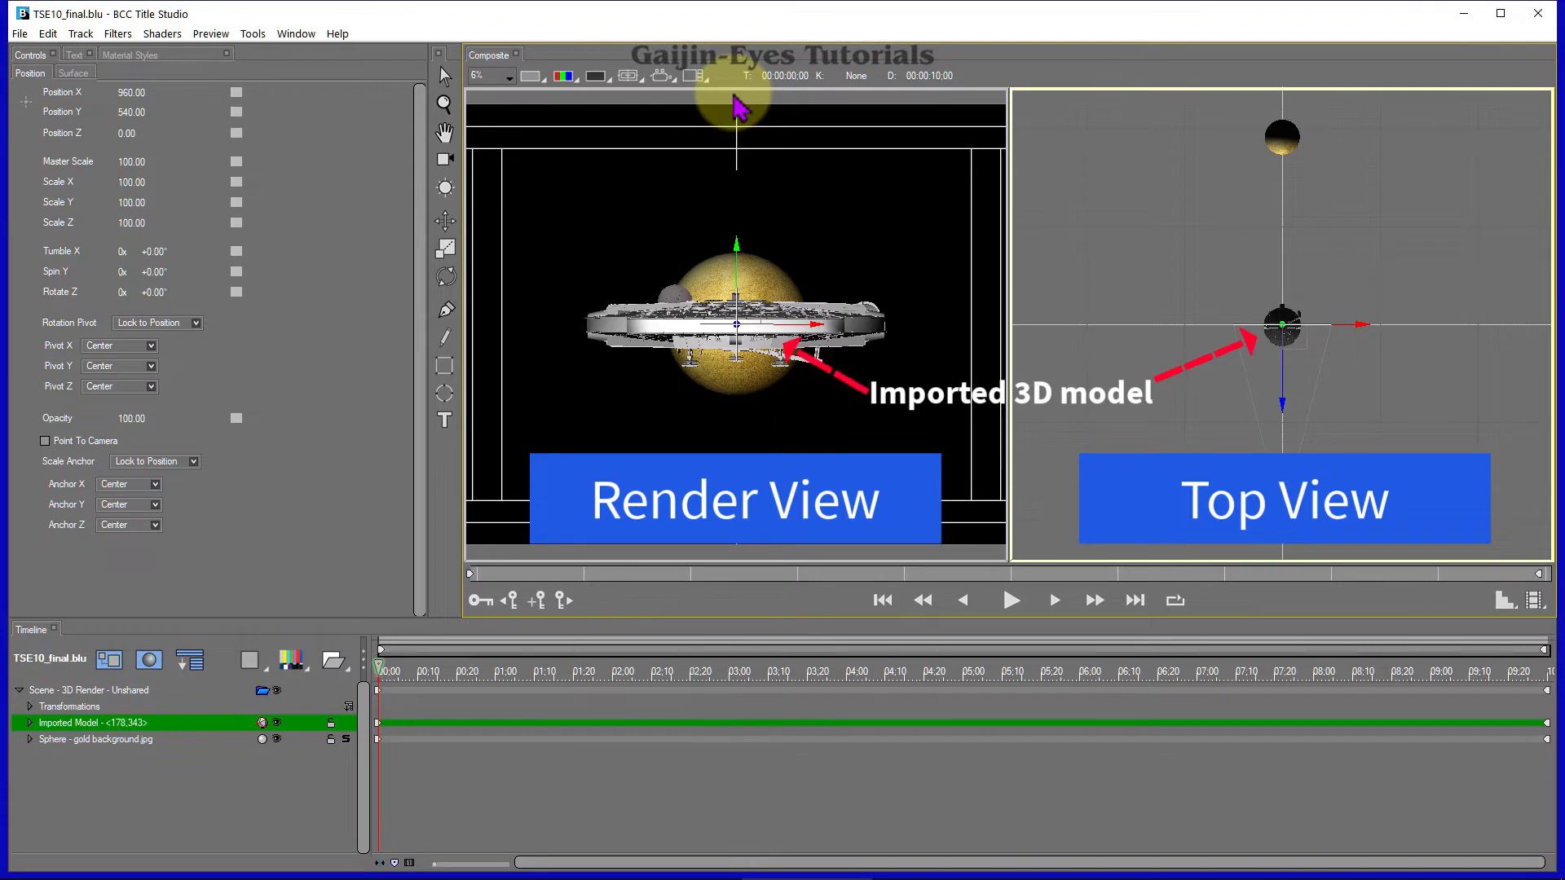
left_click(837, 226)
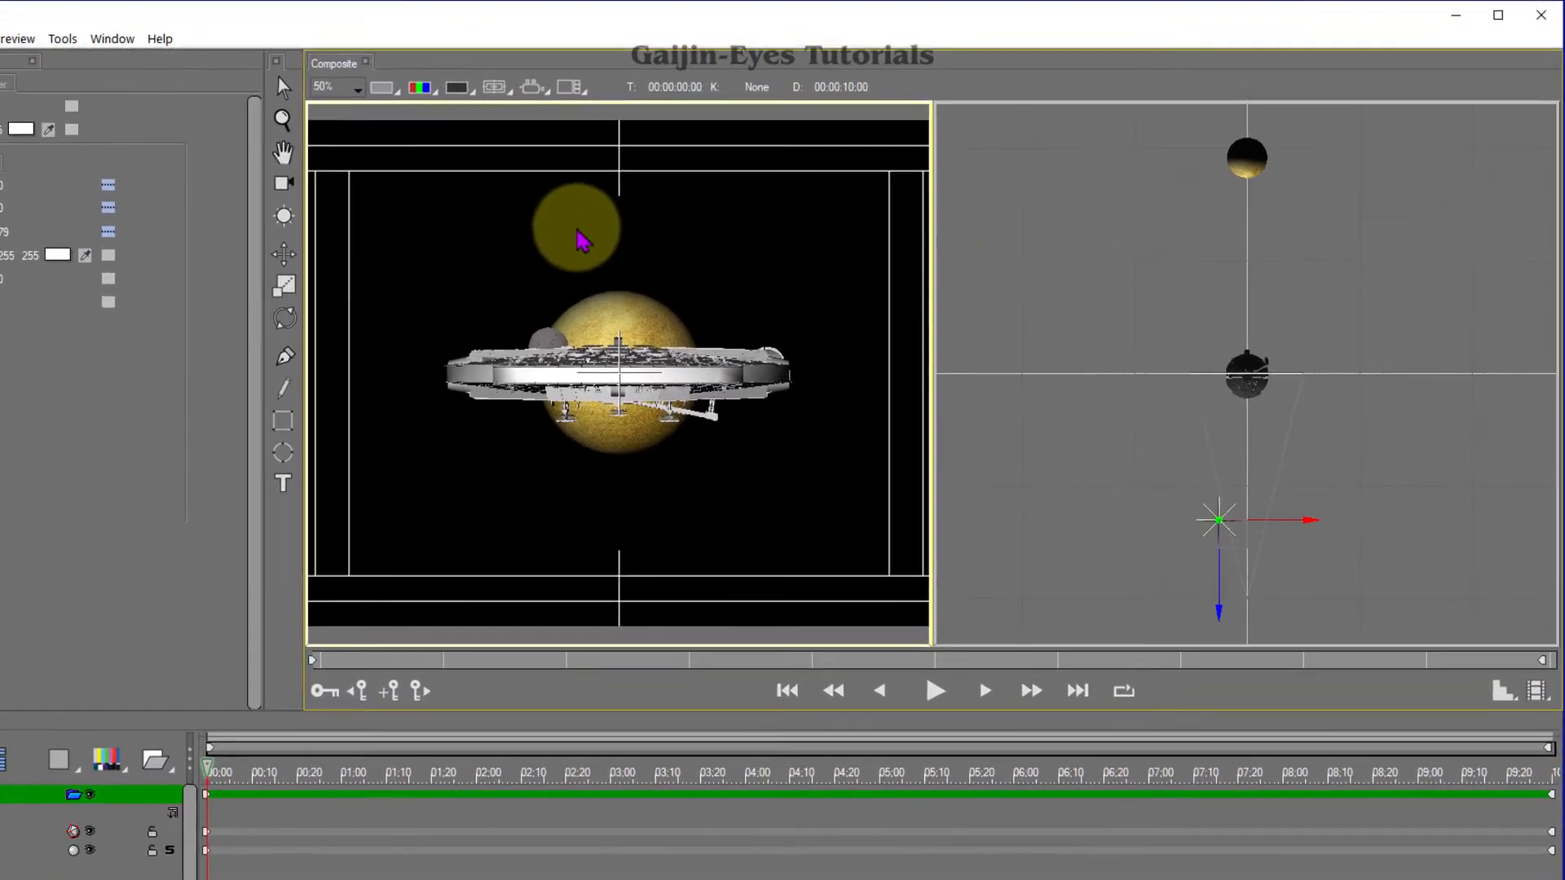
Try shifting the Falcon model with the Translate interactor along single axes and freely between two axes
left_click(289, 264)
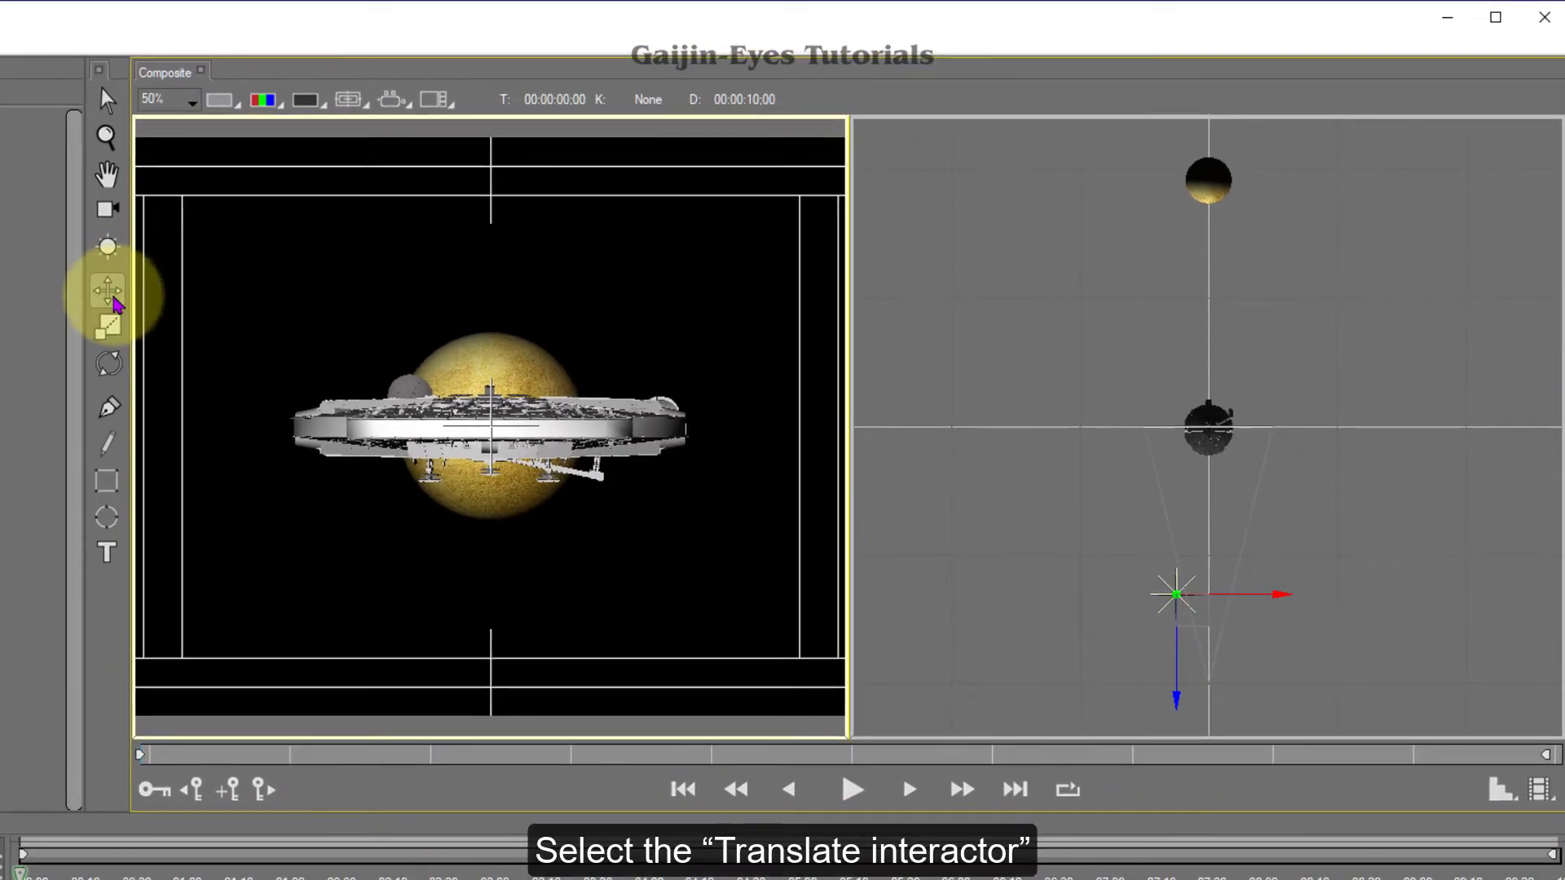
left_click(629, 436)
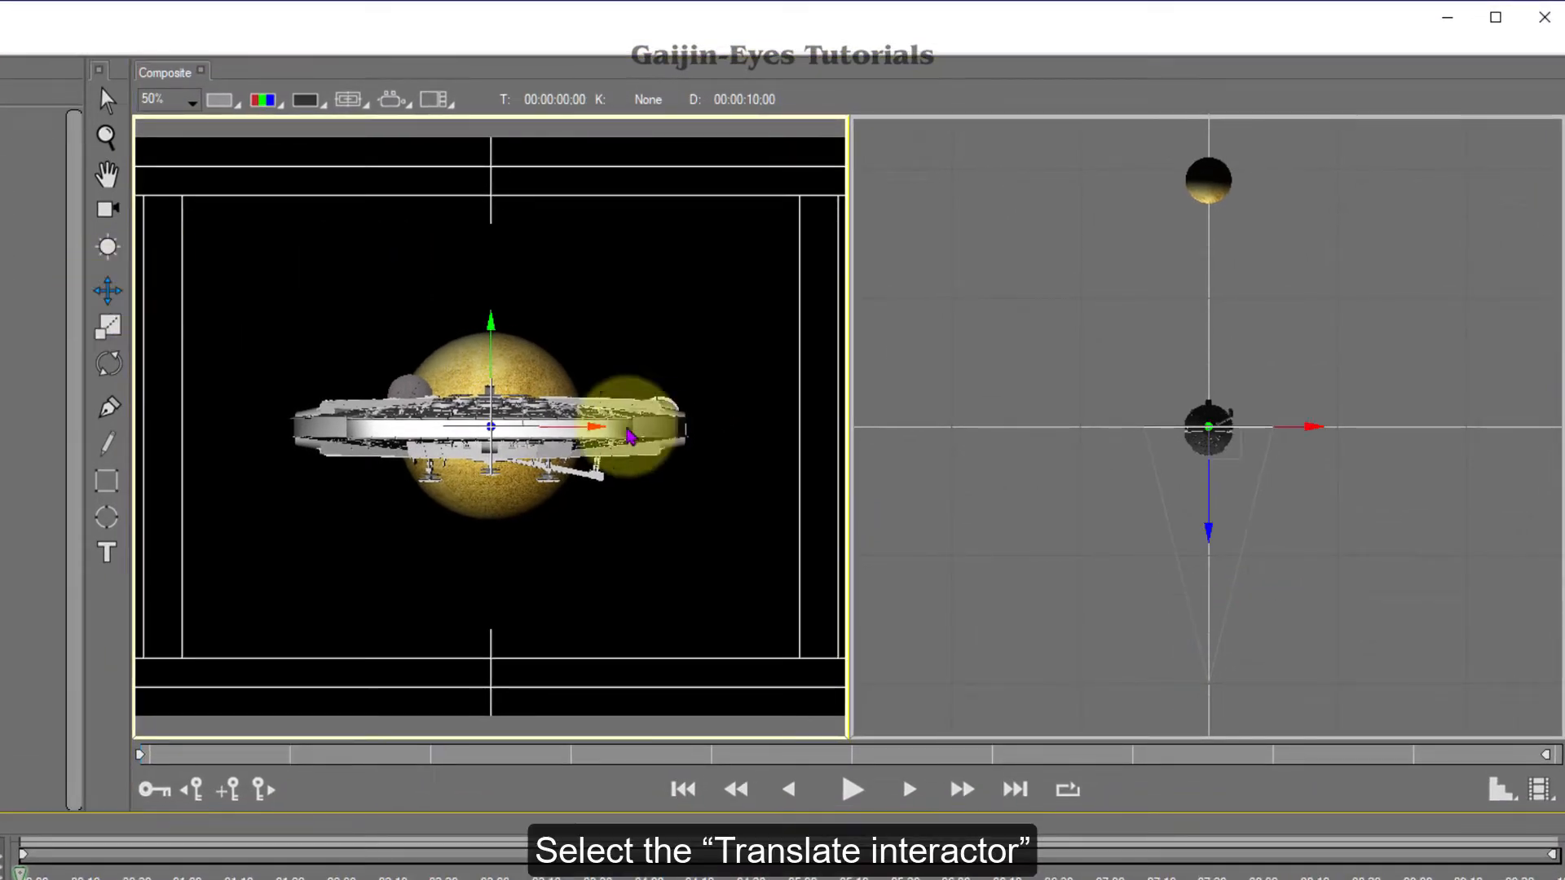
left_click_drag(577, 438, 496, 446)
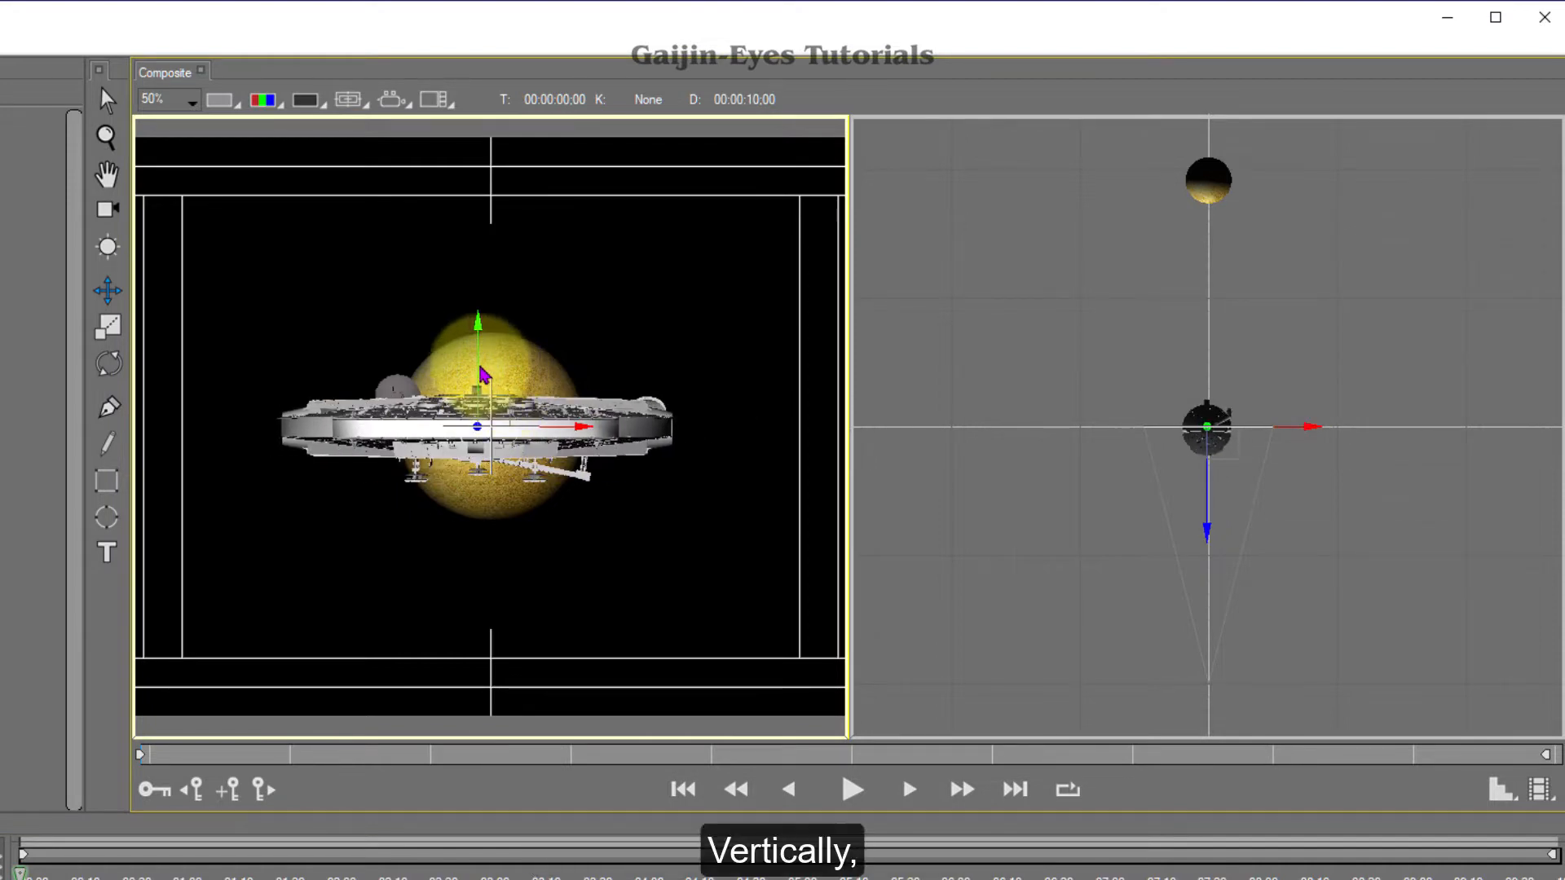
mouse_move(480, 366)
left_mouse_down()
mouse_move(479, 628)
mouse_move(484, 222)
mouse_move(509, 606)
mouse_move(488, 410)
left_mouse_up()
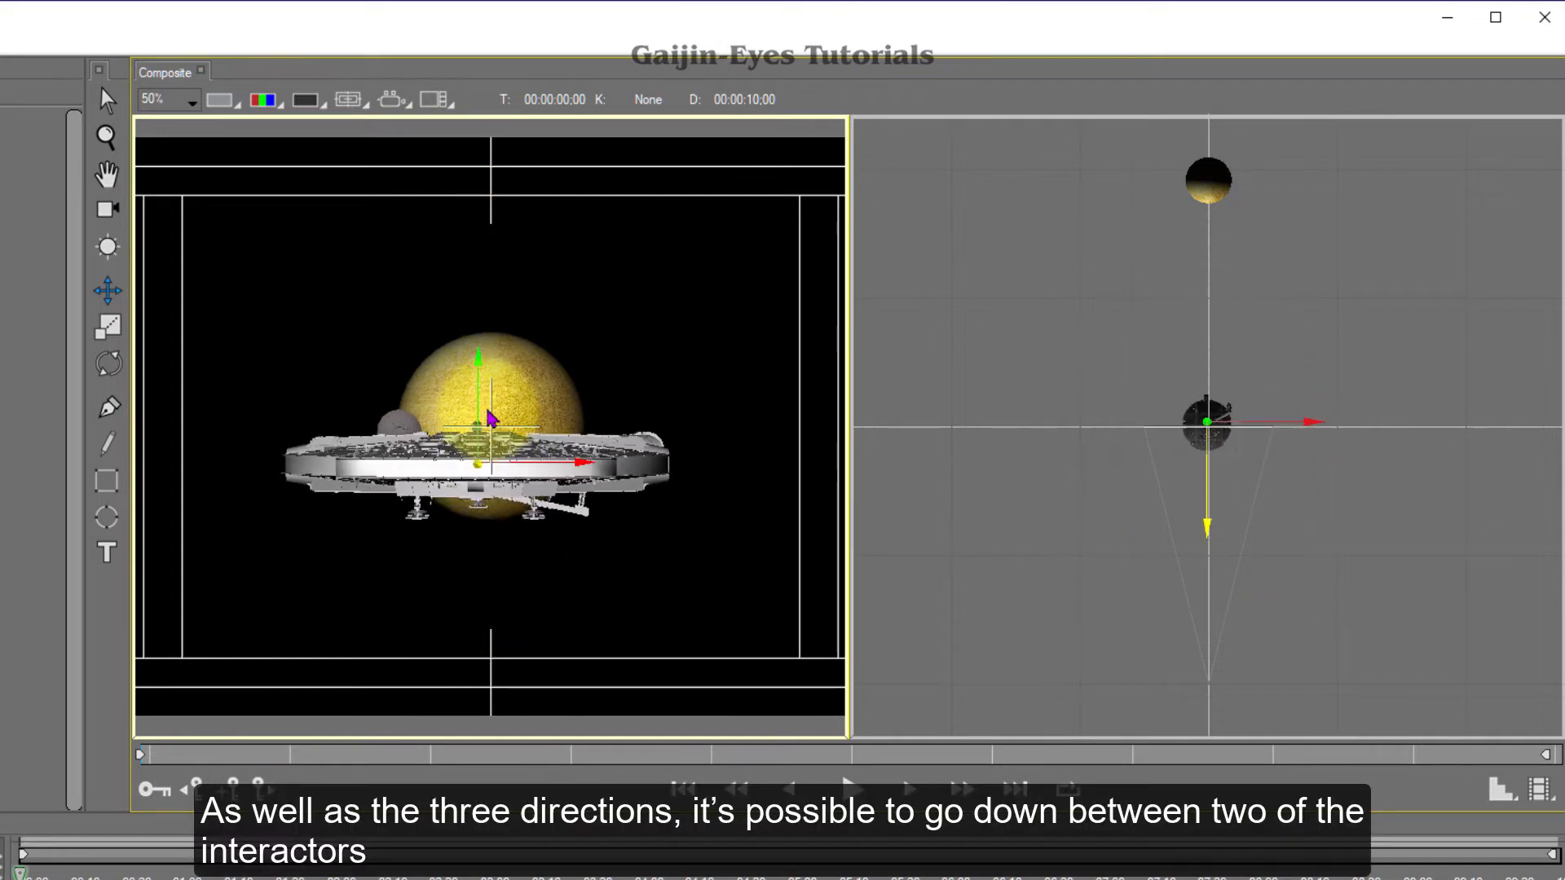
left_click(106, 295)
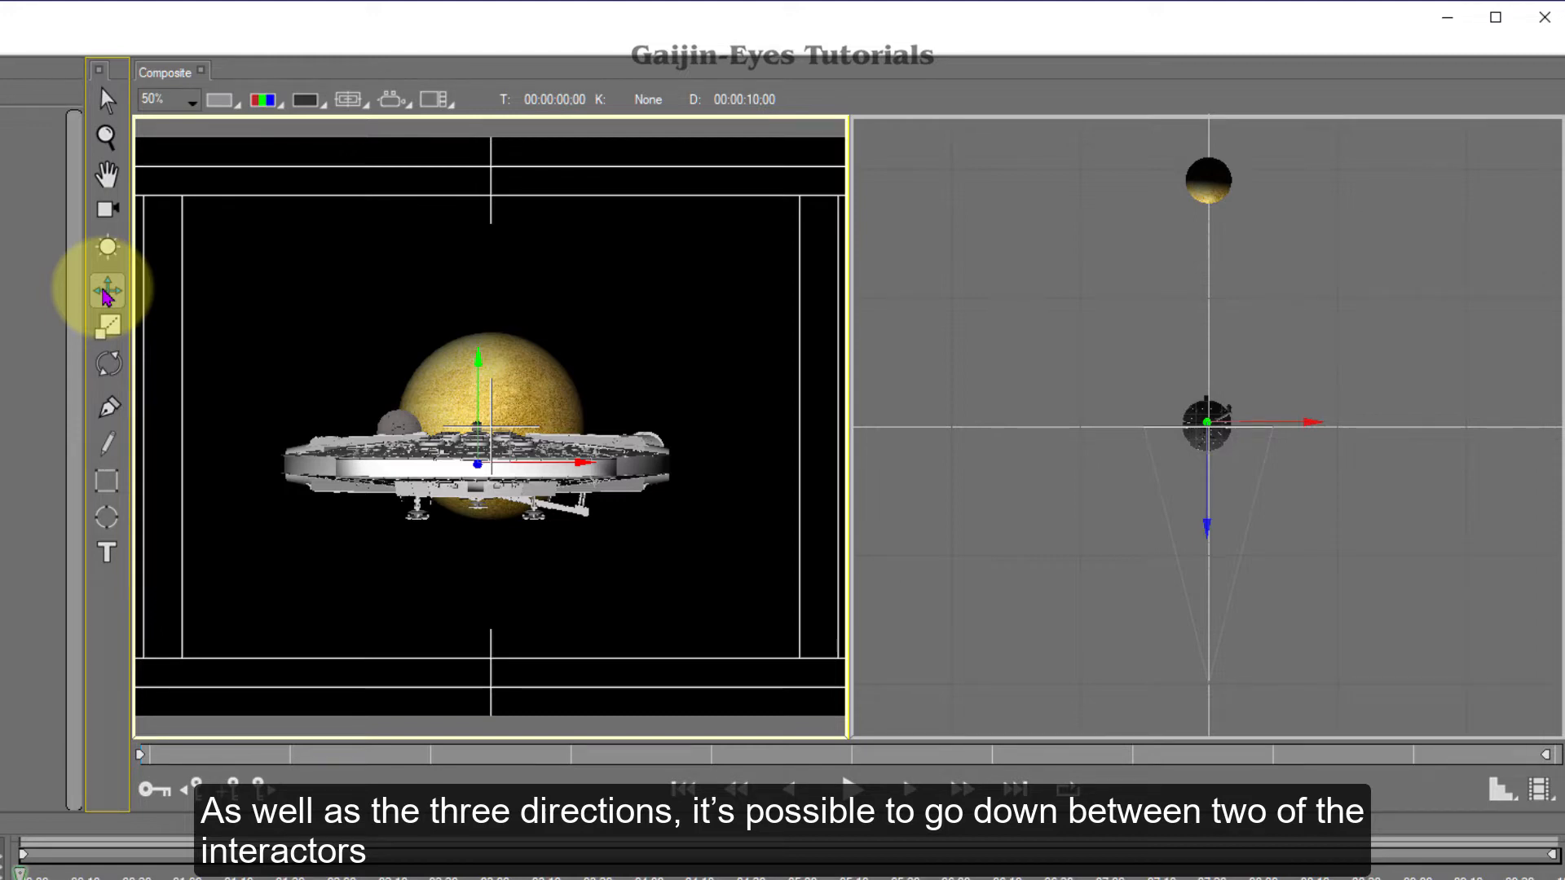
mouse_move(504, 452)
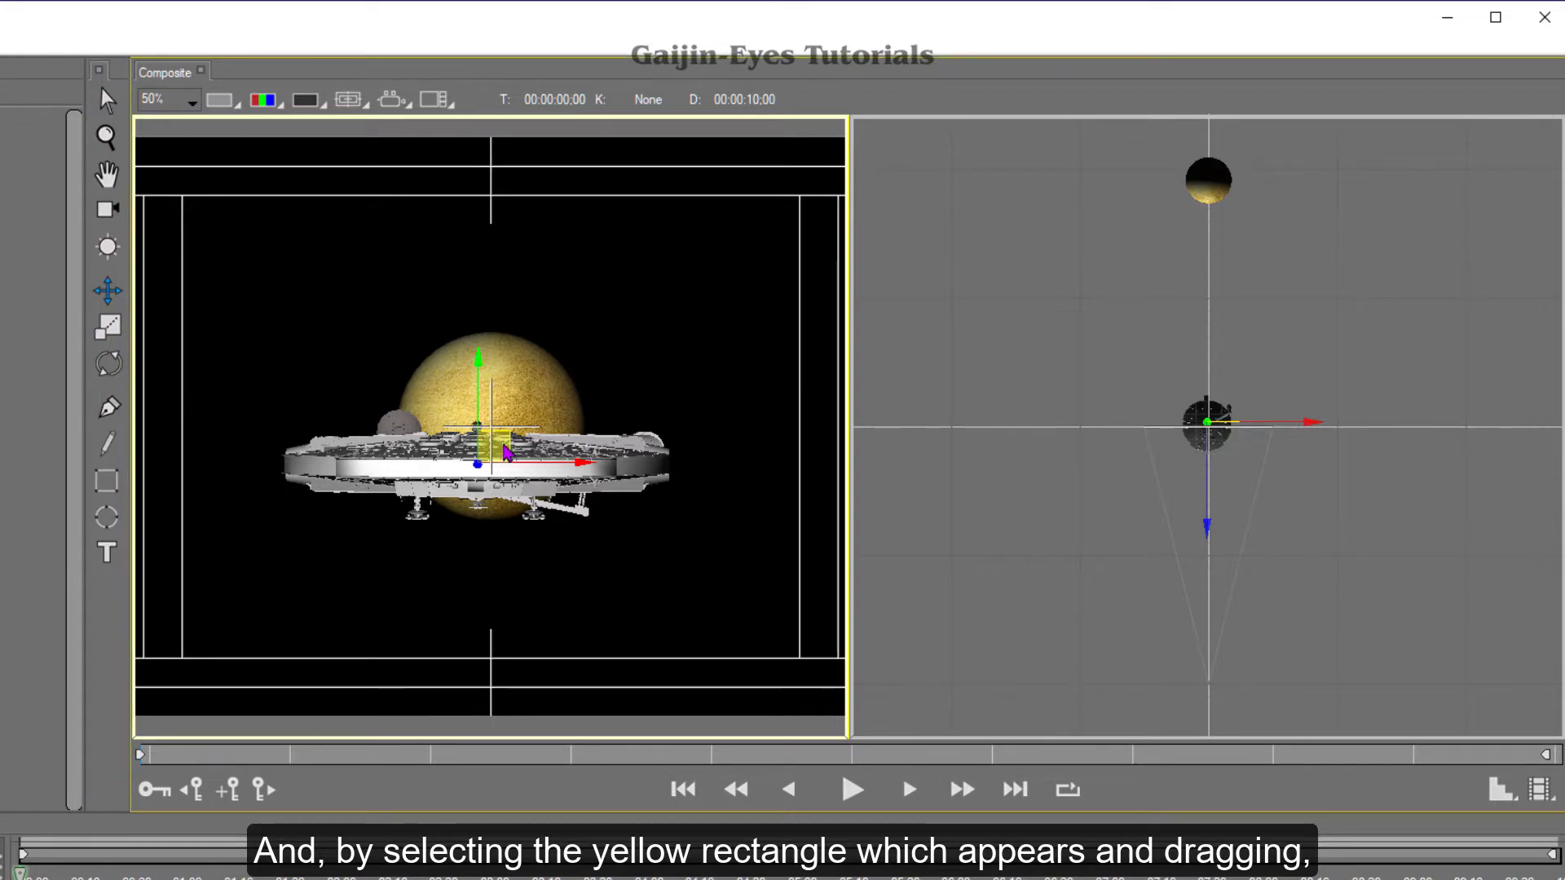
left_click_drag(512, 453, 507, 415)
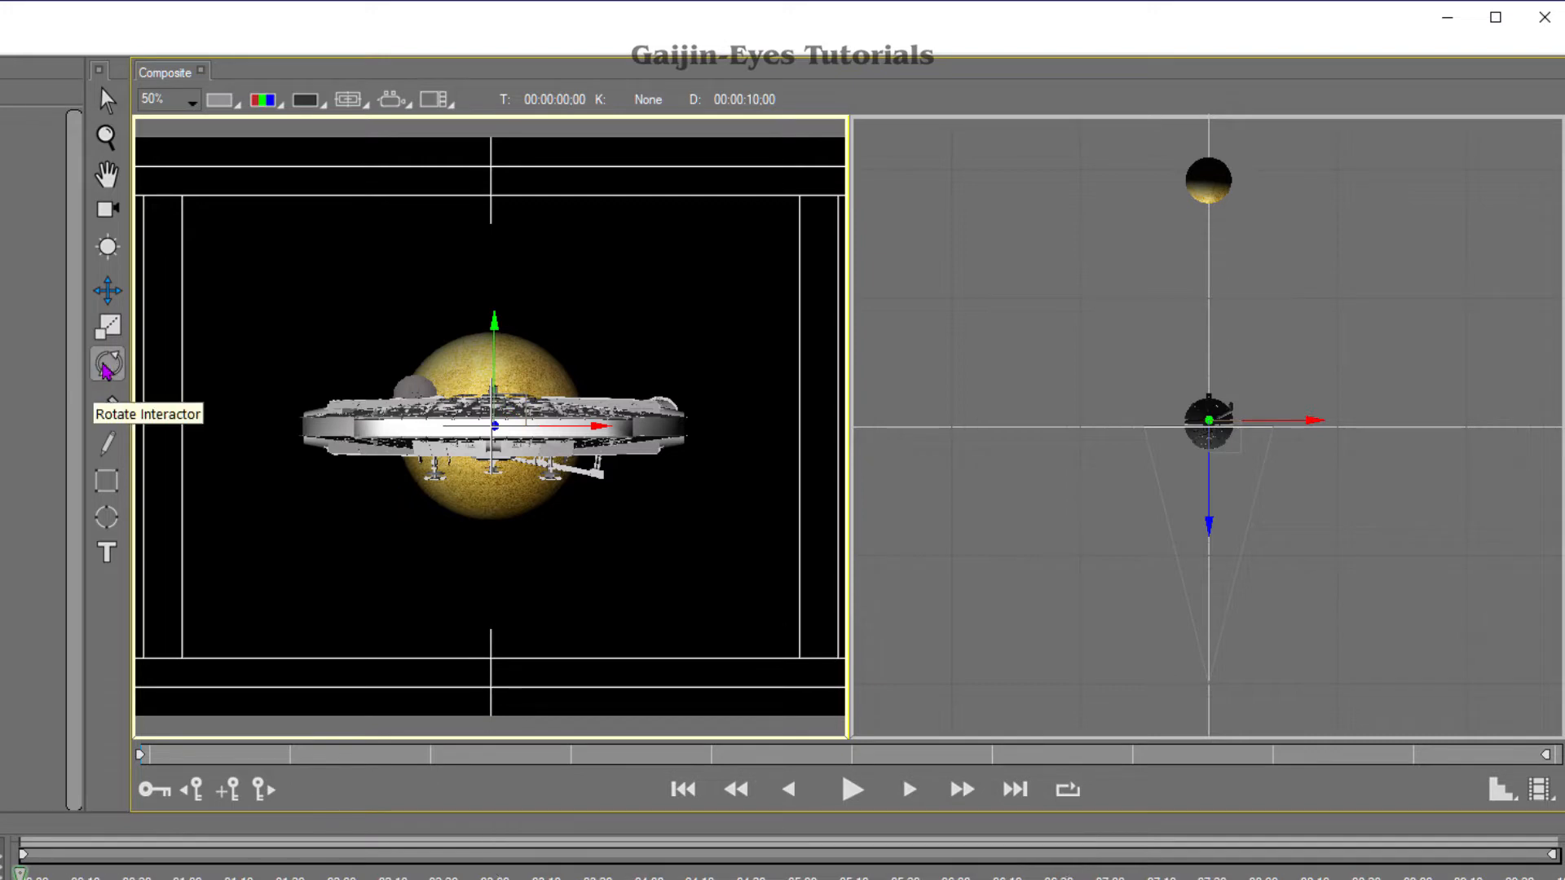
Try rotating the Falcon around each axis and freely with the Rotate interactor, and reset the imported model's track
left_click(108, 363)
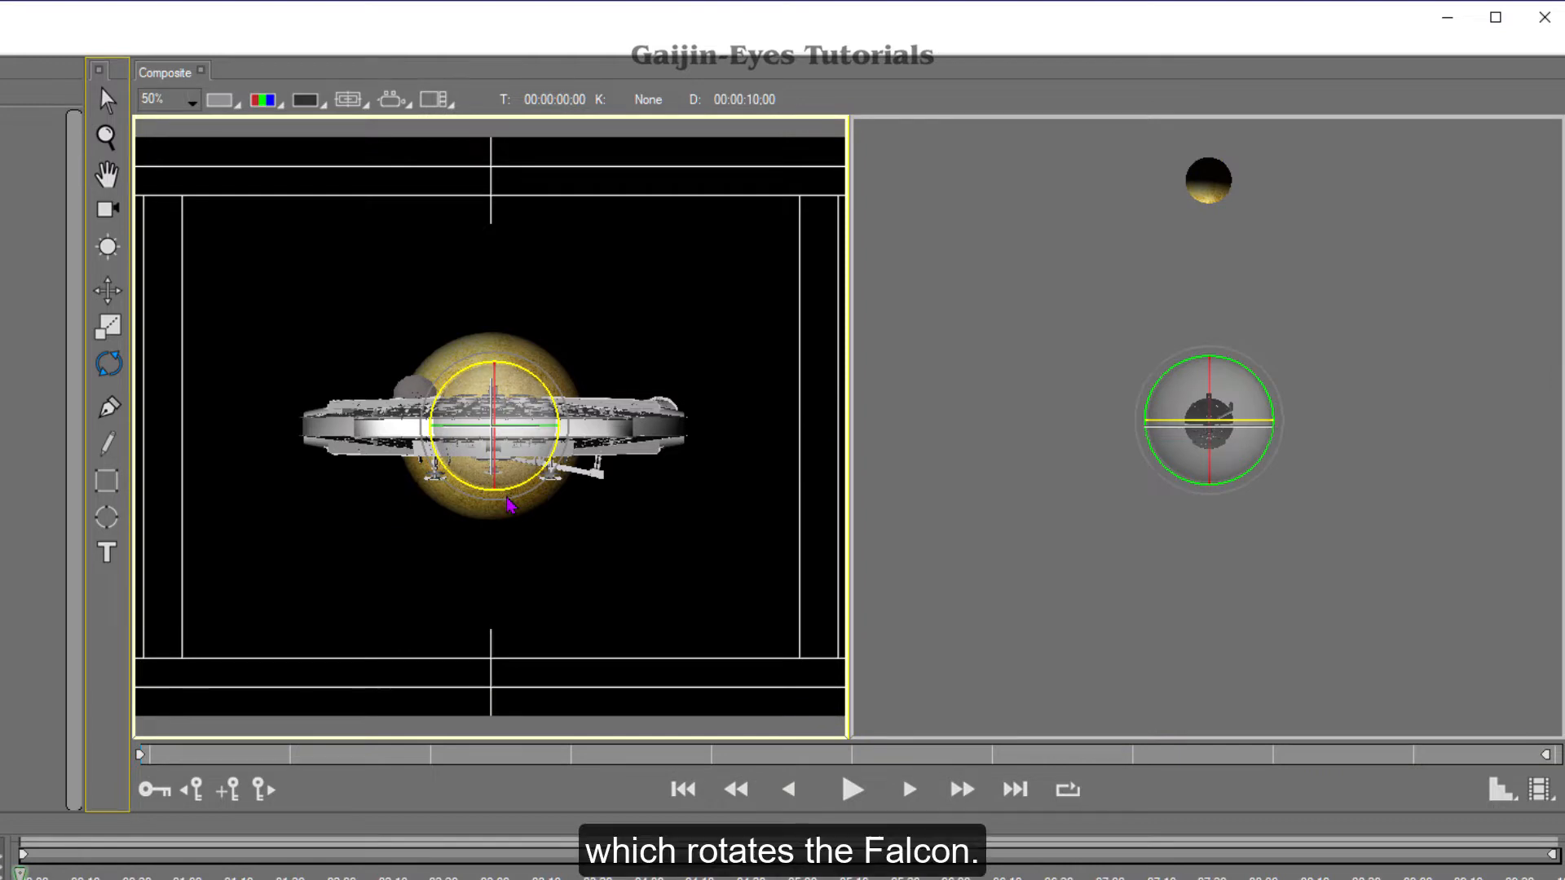
mouse_move(507, 503)
left_mouse_down()
mouse_move(562, 496)
mouse_move(440, 524)
mouse_move(519, 524)
left_mouse_up()
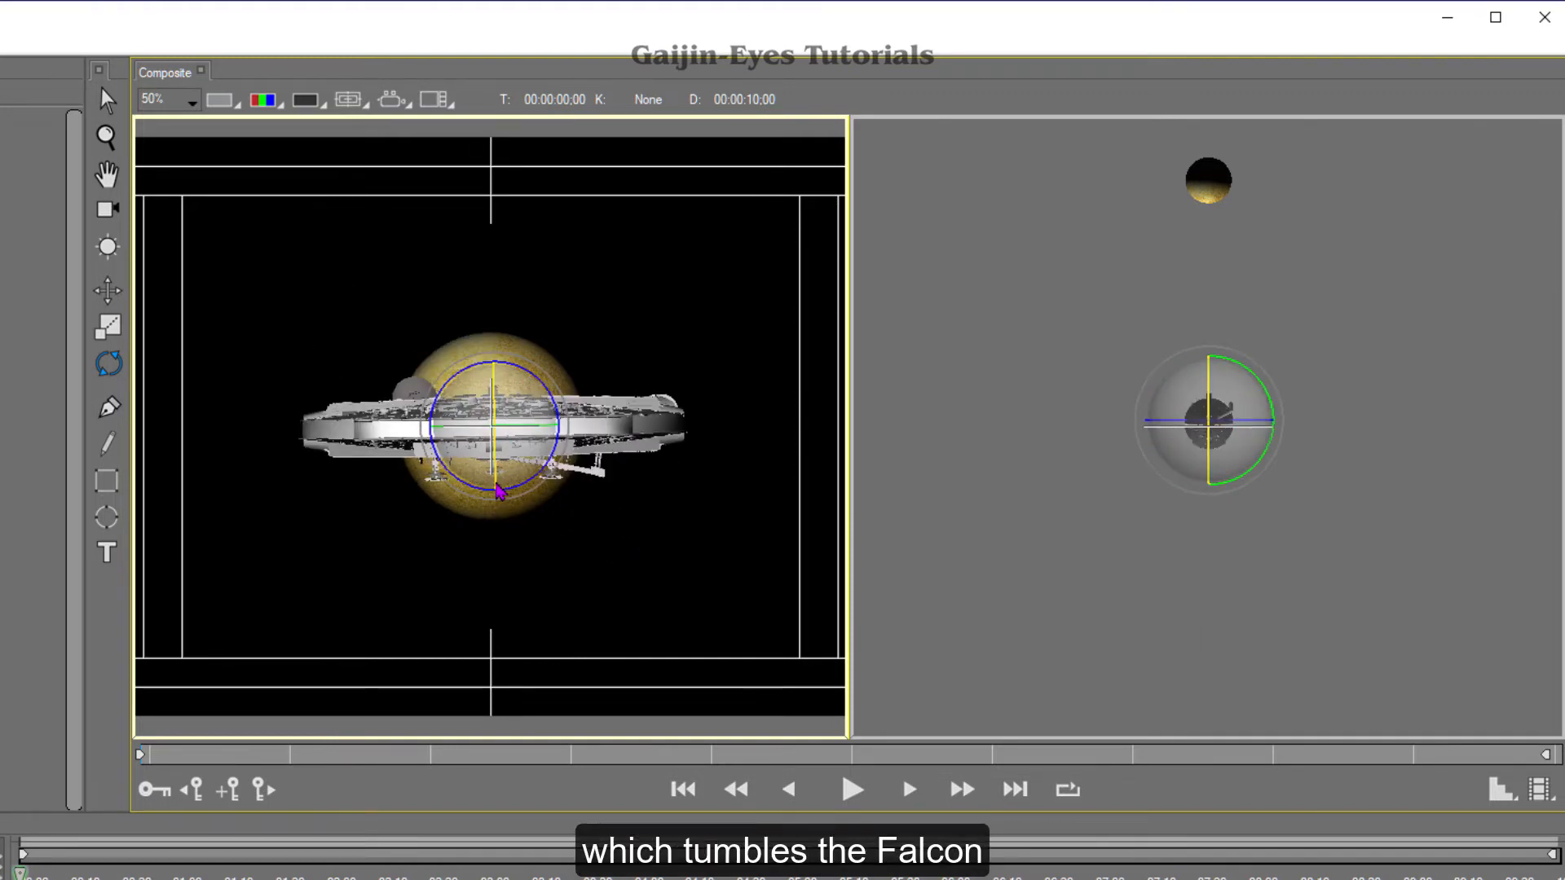
mouse_move(499, 489)
left_mouse_down()
mouse_move(489, 353)
mouse_move(517, 584)
mouse_move(500, 462)
left_mouse_up()
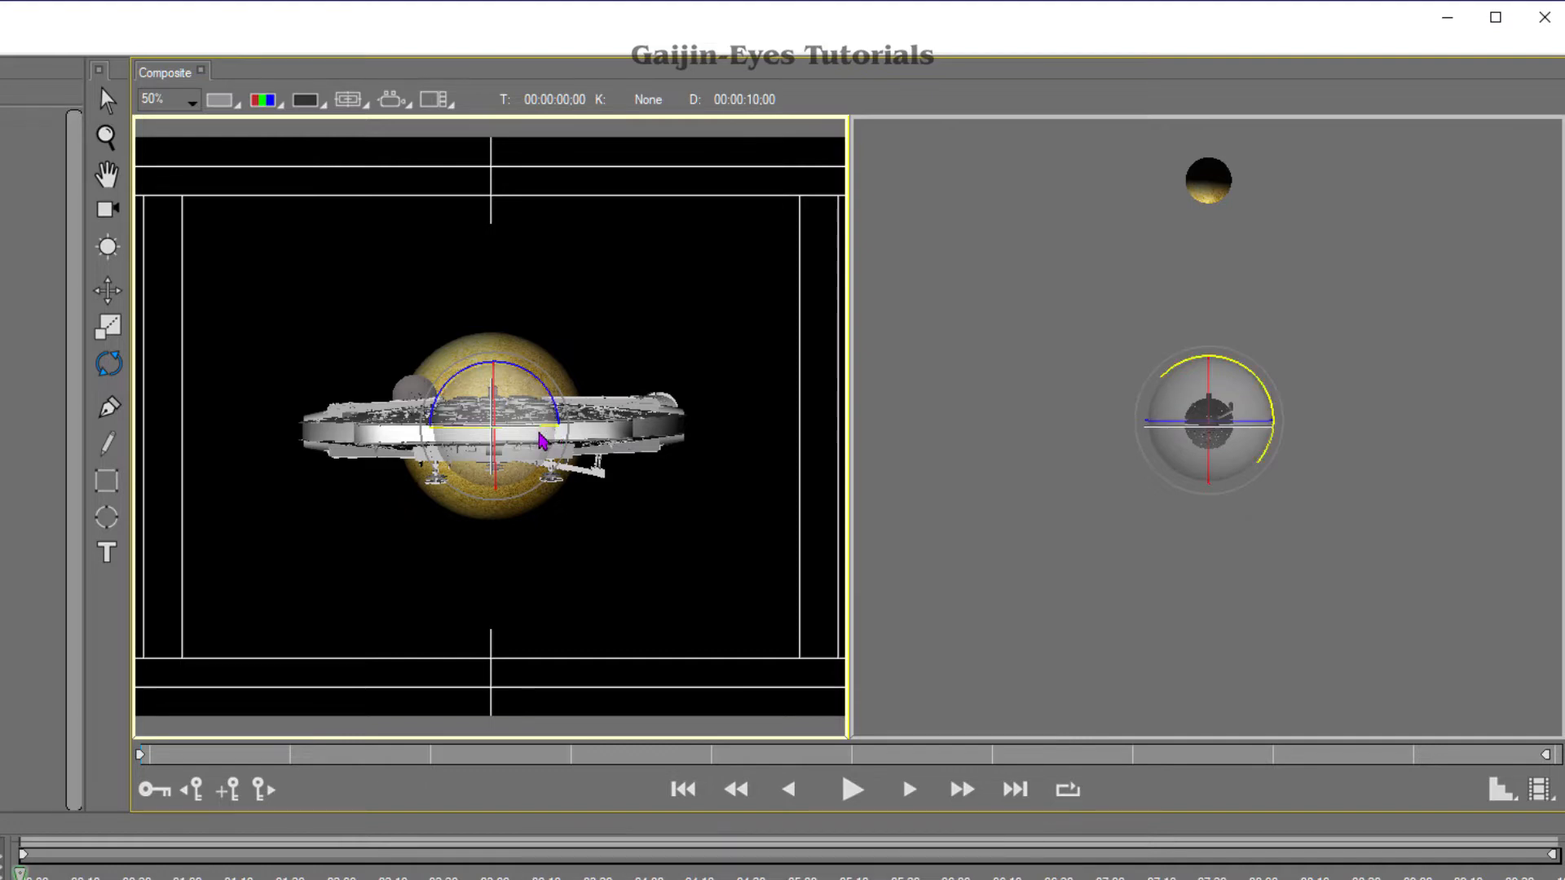
left_click_drag(546, 437, 646, 444)
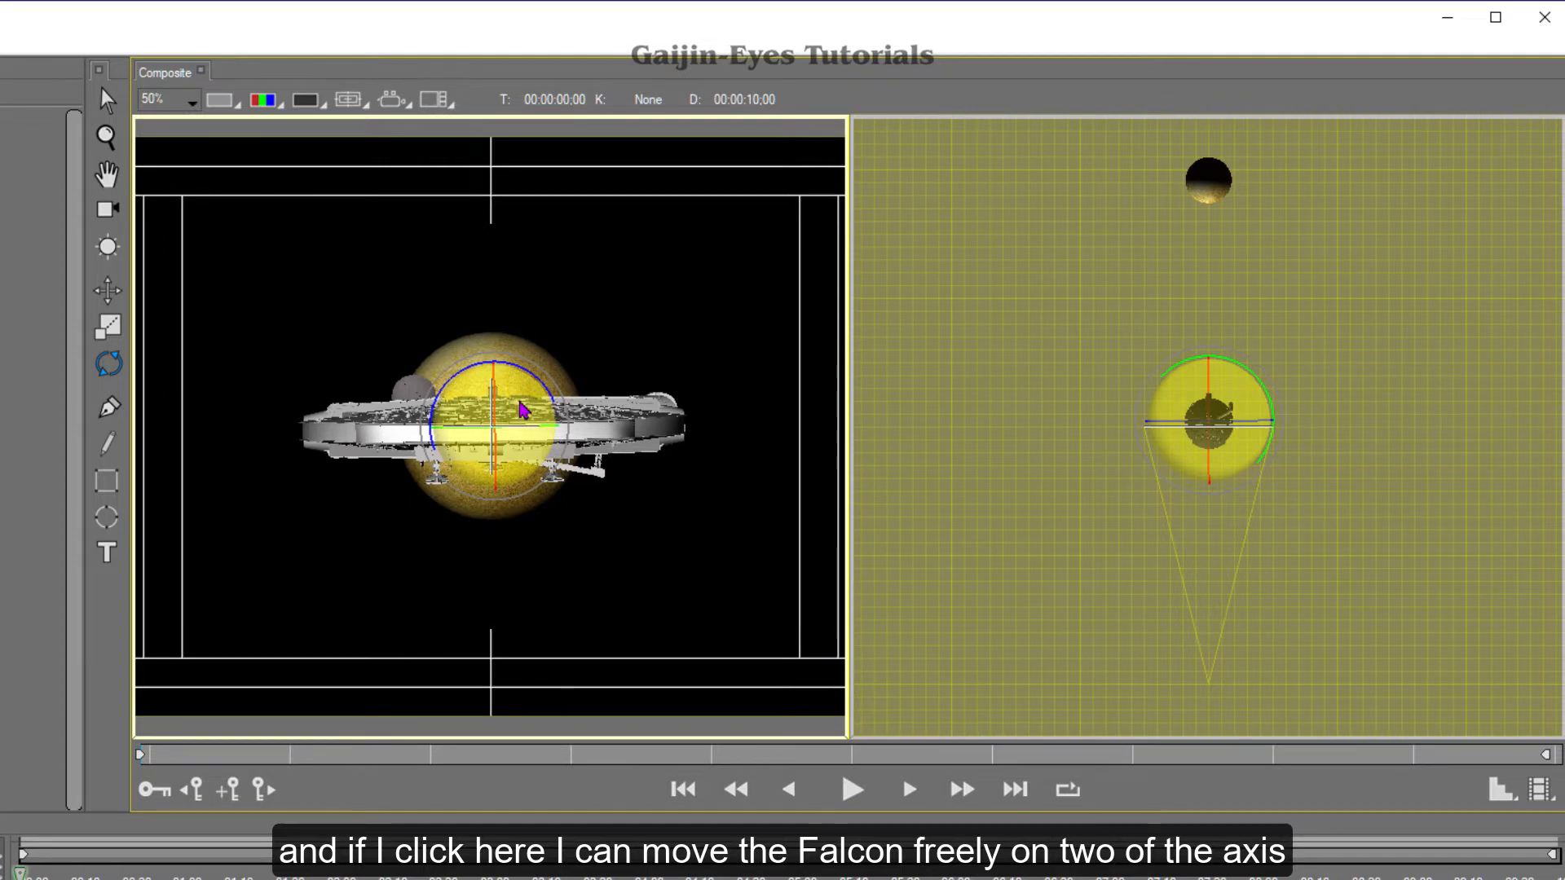
left_click_drag(522, 408, 611, 315)
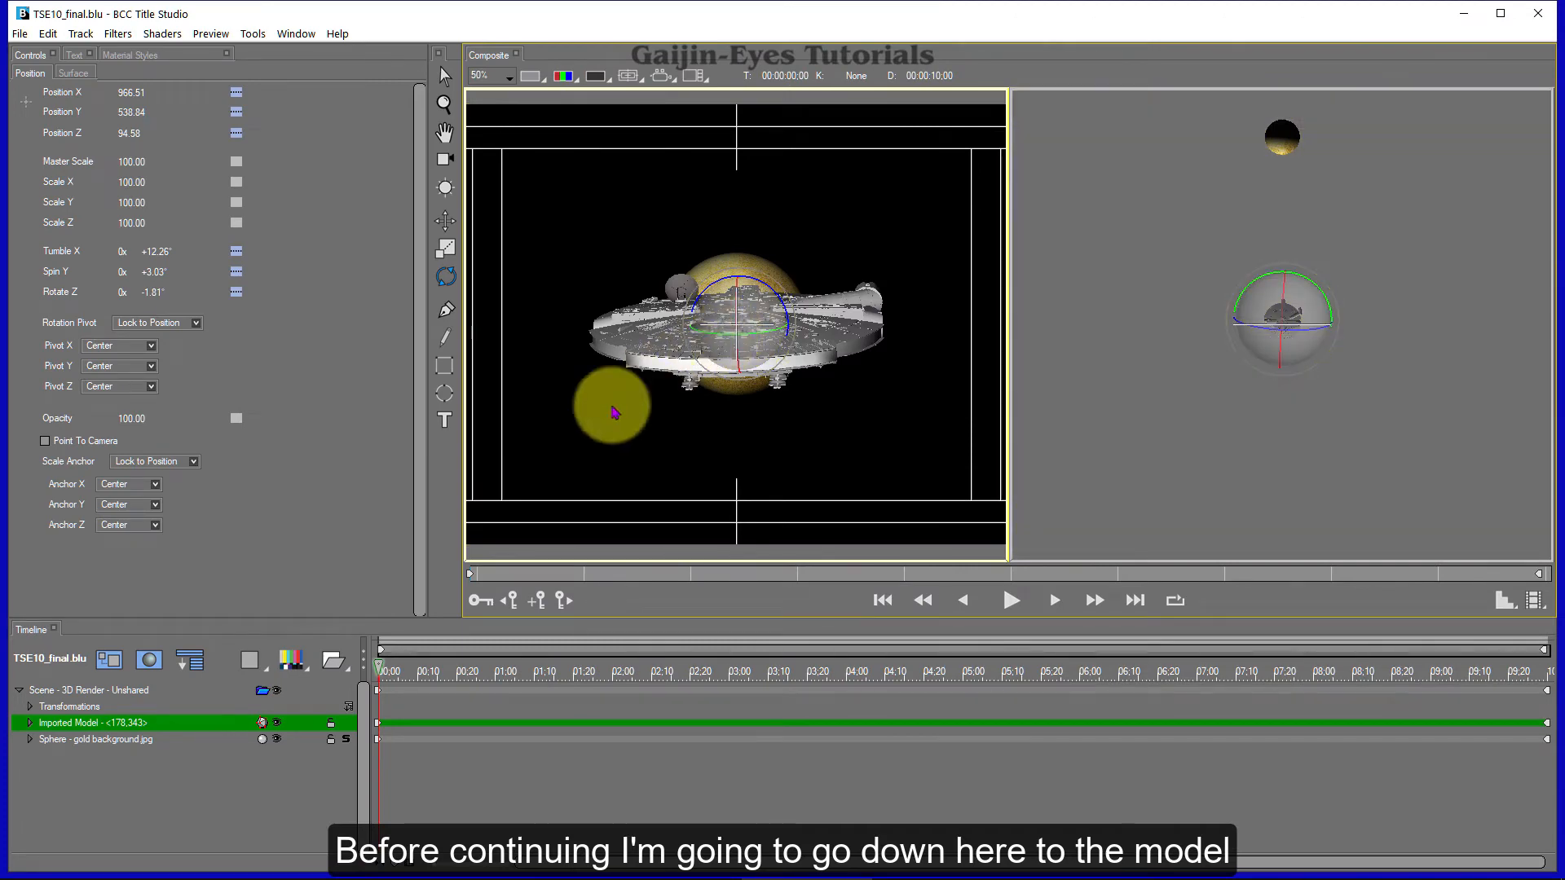
right_click(96, 728)
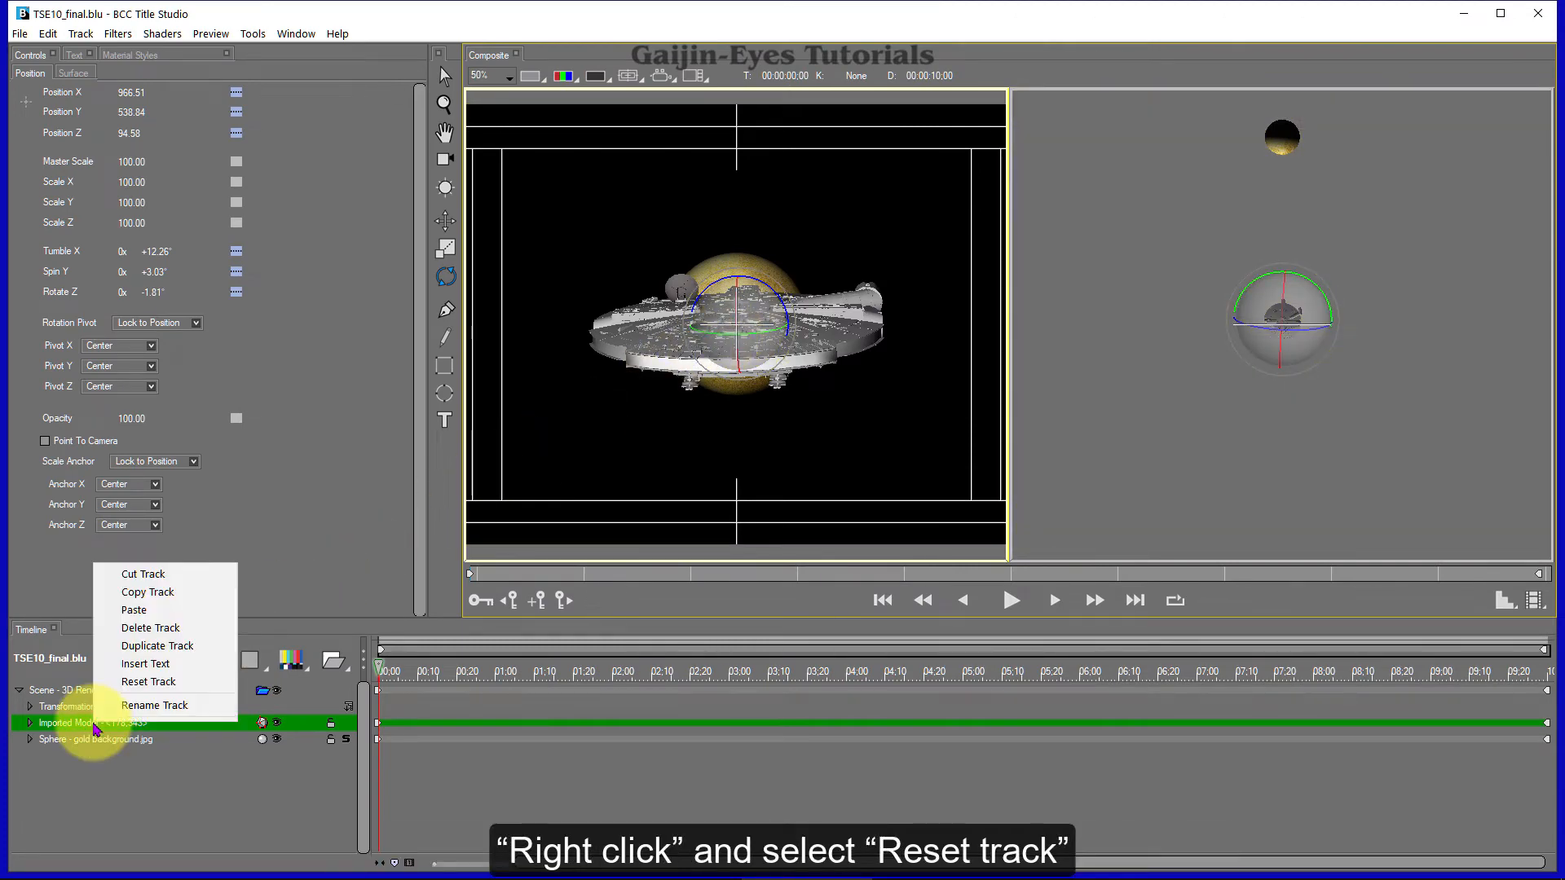
left_click(157, 686)
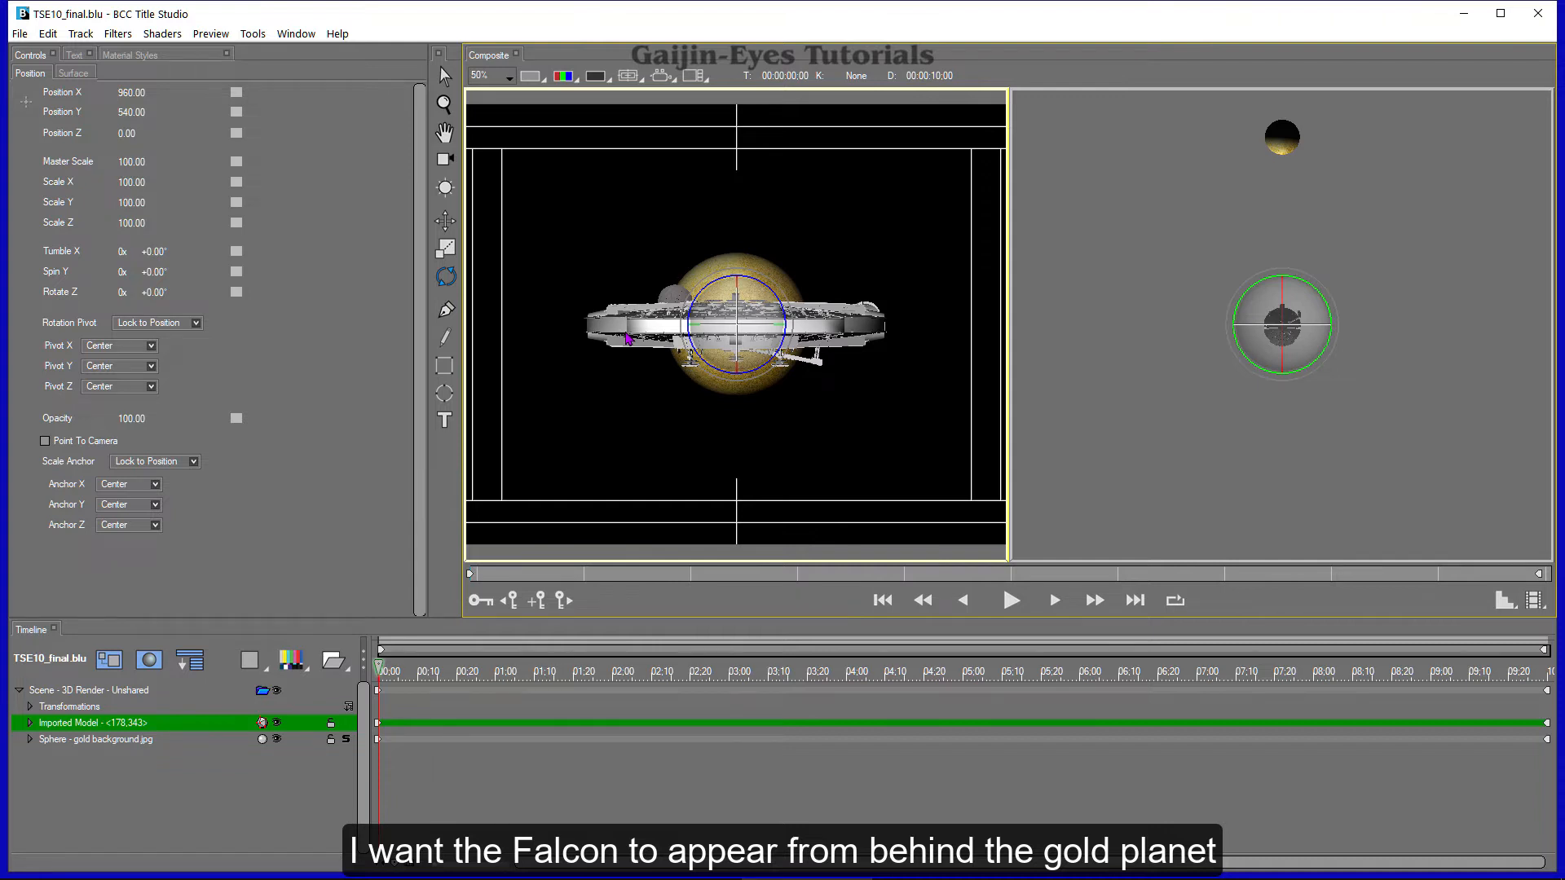
Move the Falcon back along Z to 4752 with the Translate interactor, behind the gold planet, and activate the Hand tool
left_click(576, 257)
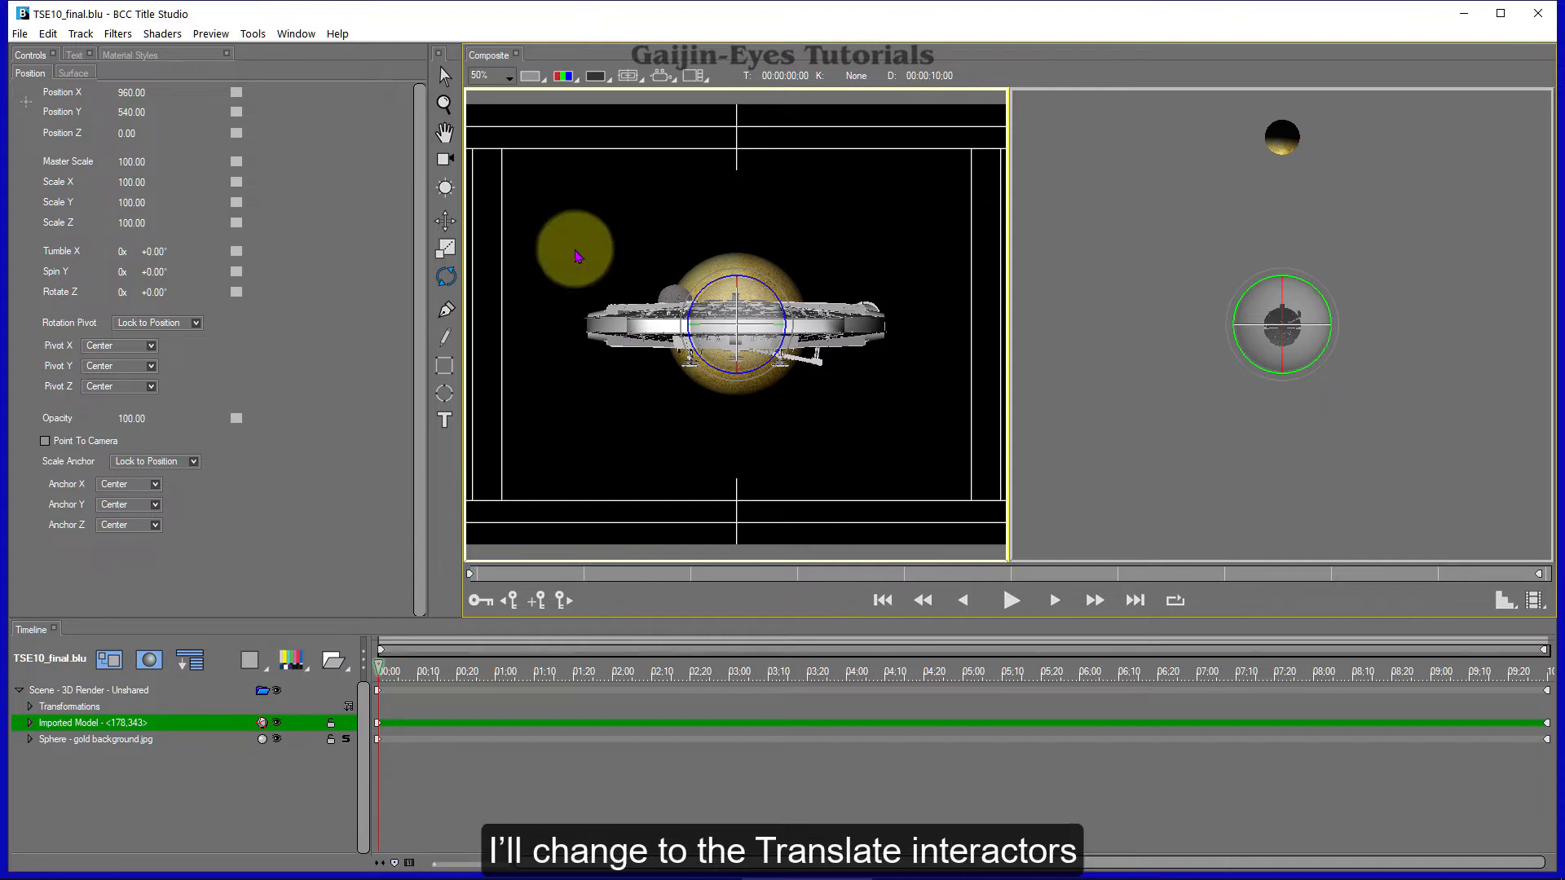
left_click(445, 222)
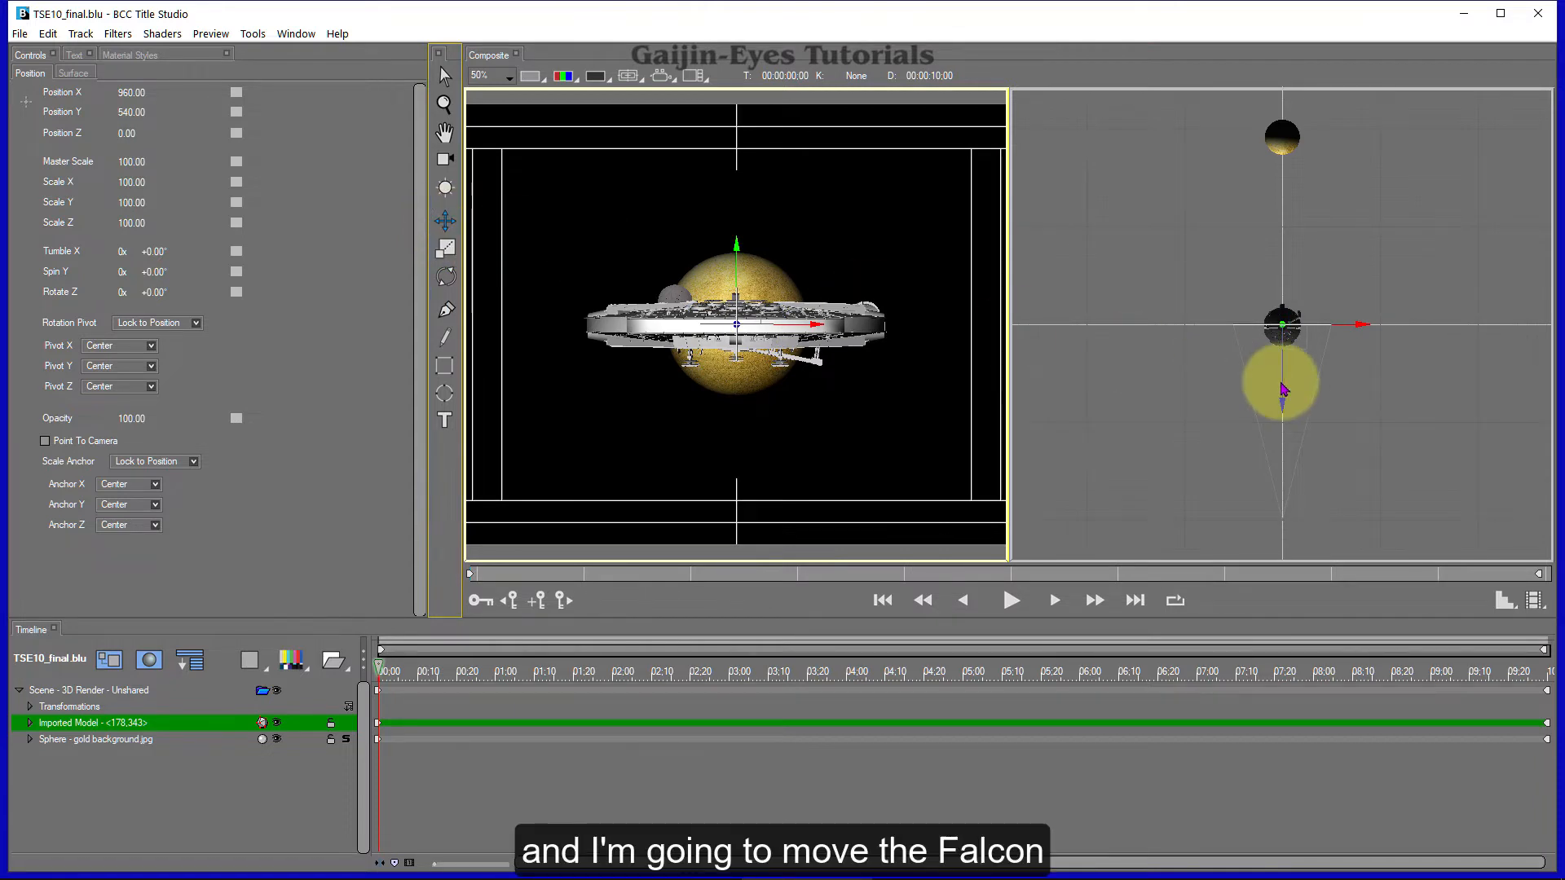
left_click_drag(1283, 389, 1296, 140)
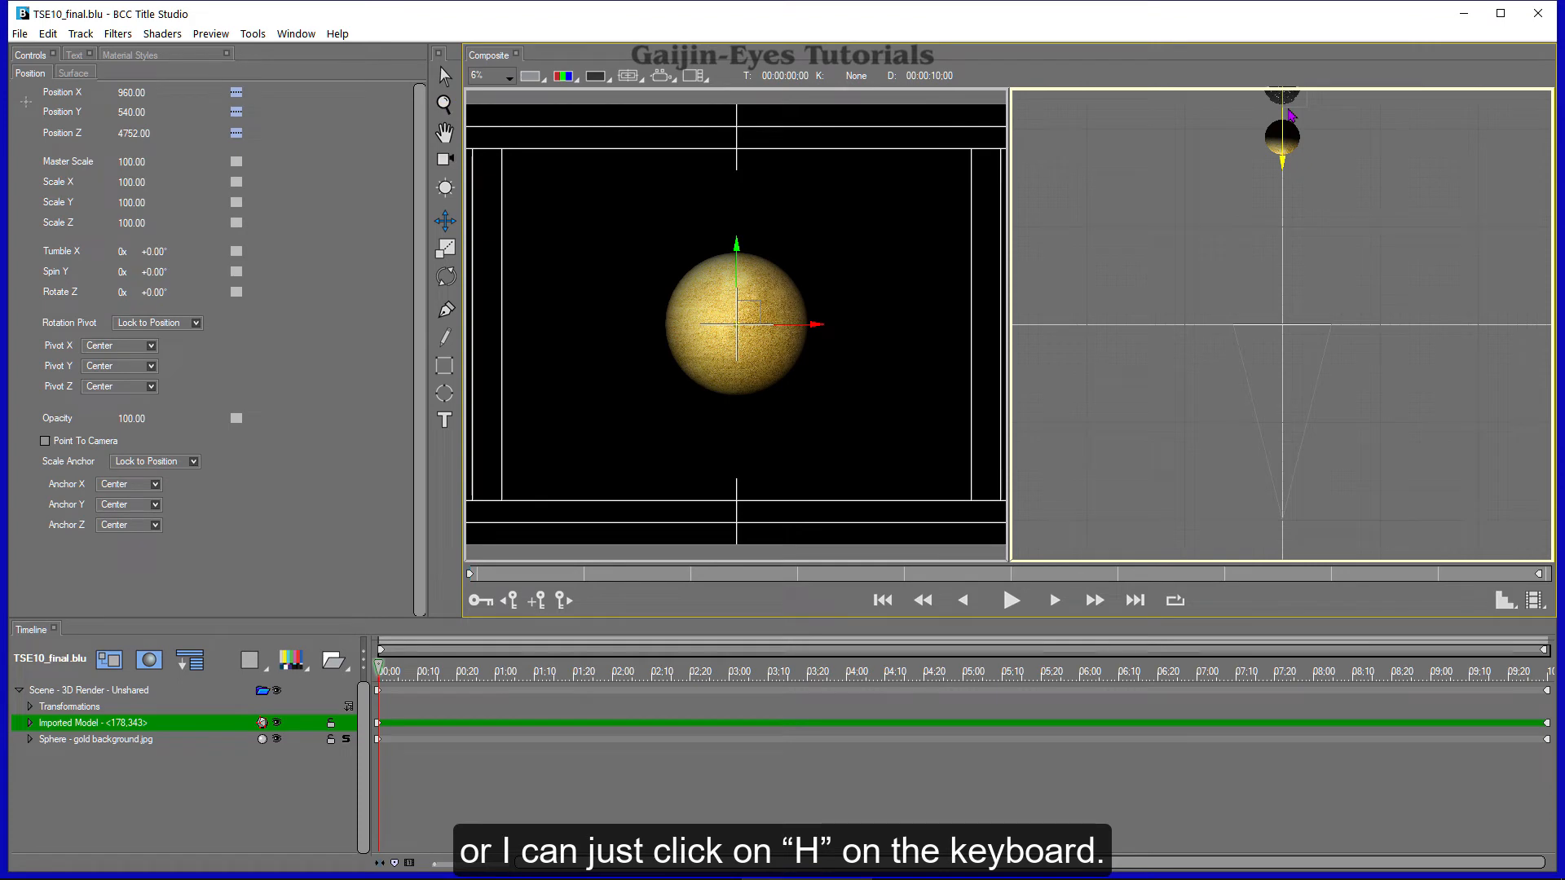
key("h")
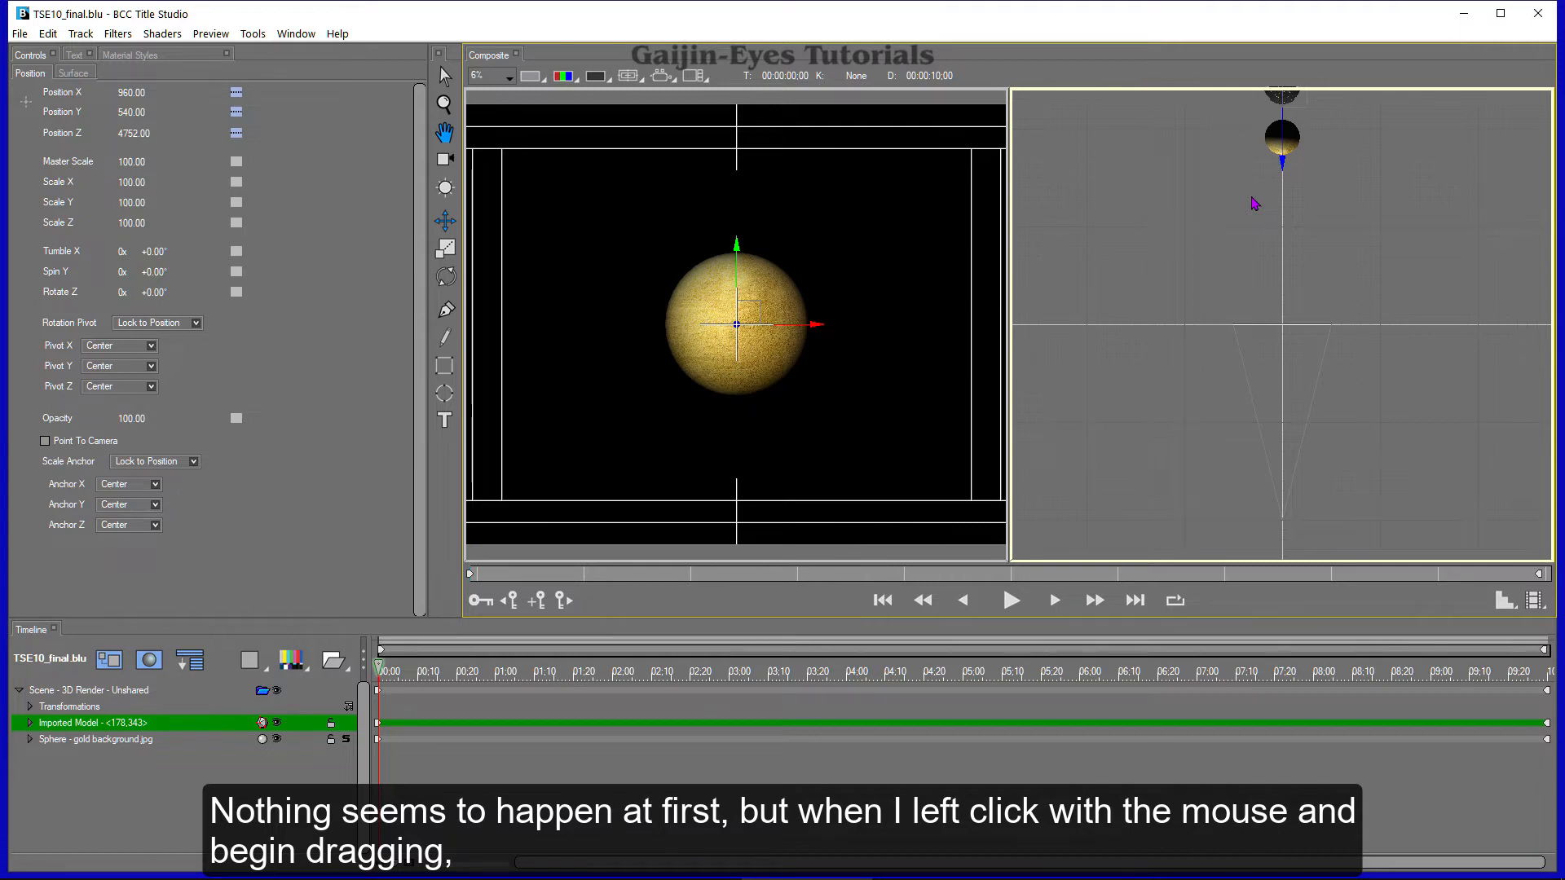
Move the Falcon farther behind the gold planet to Position Z 5984 and rotate it to Spin Y -24.88° with the Rotate interactor
left_click_drag(1255, 203, 1253, 355)
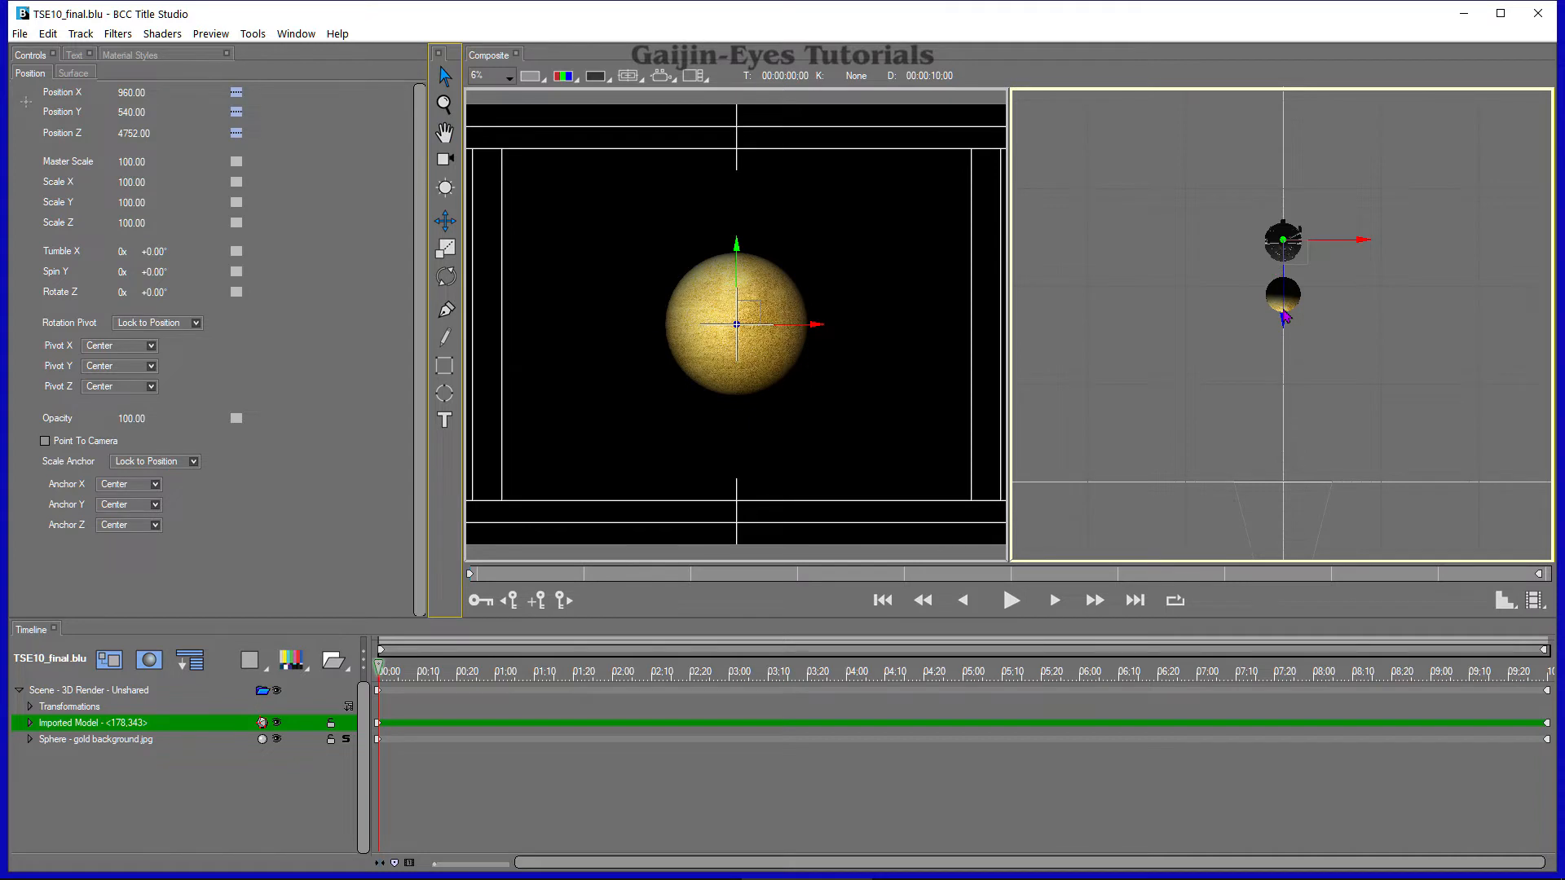
left_click(1283, 311)
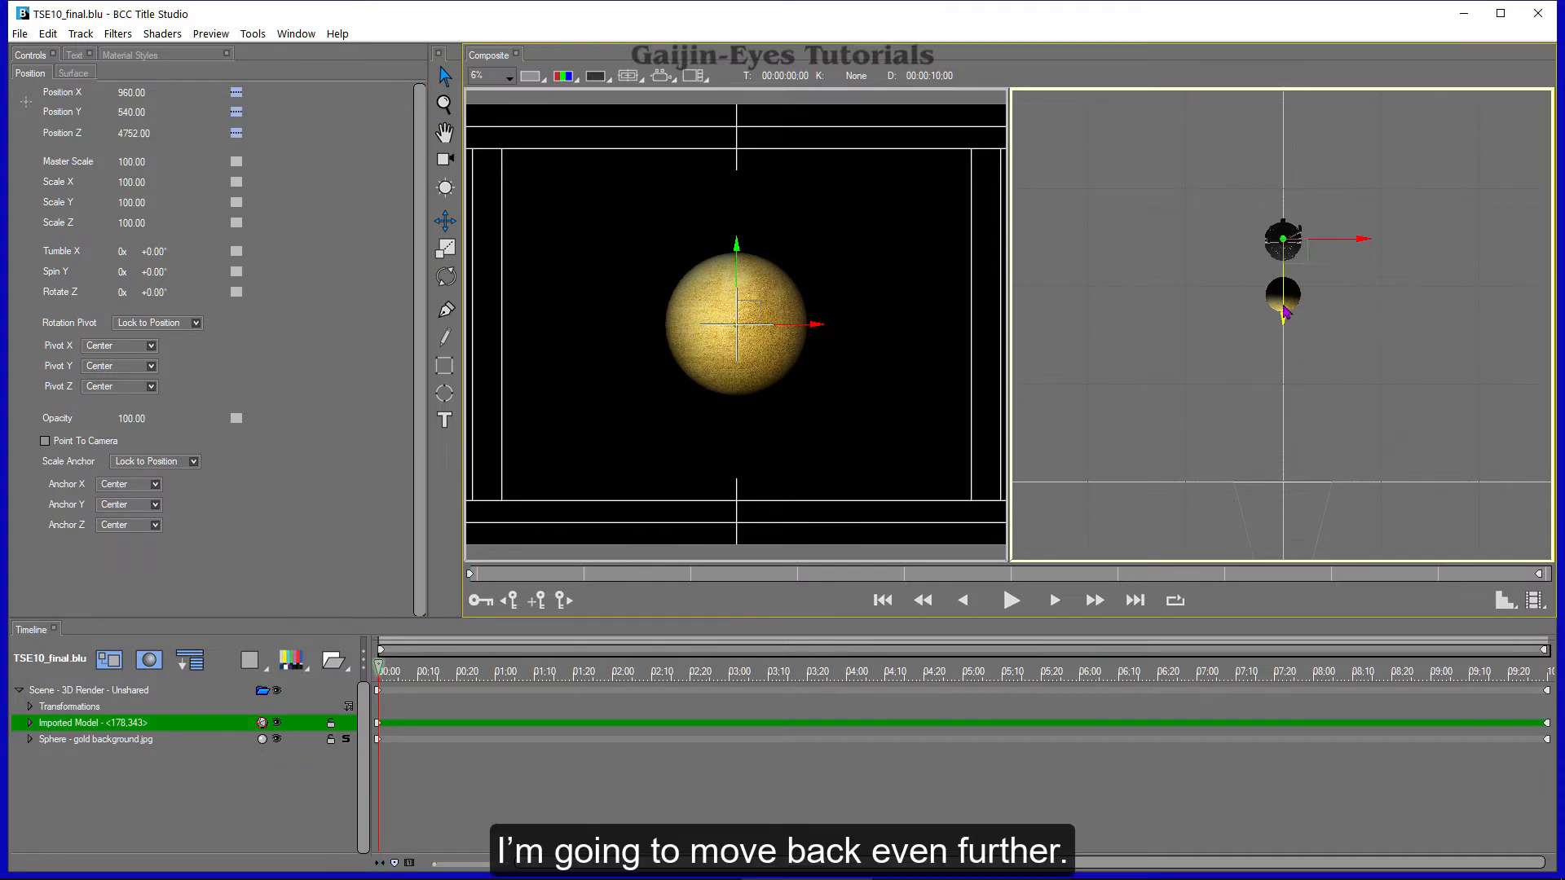
left_click_drag(1285, 312, 1286, 254)
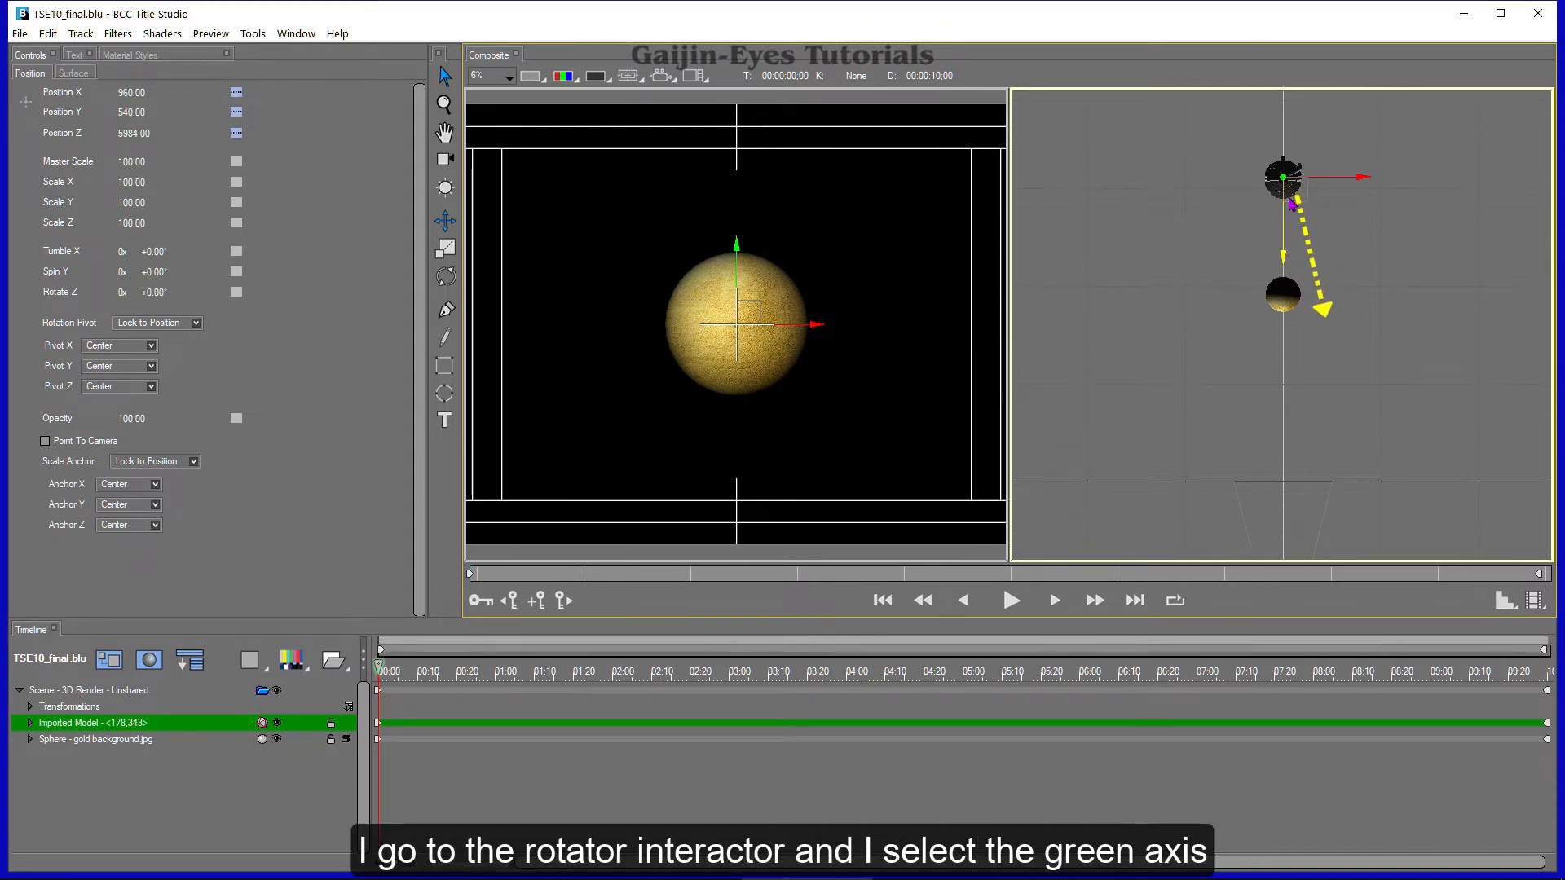
left_click(446, 278)
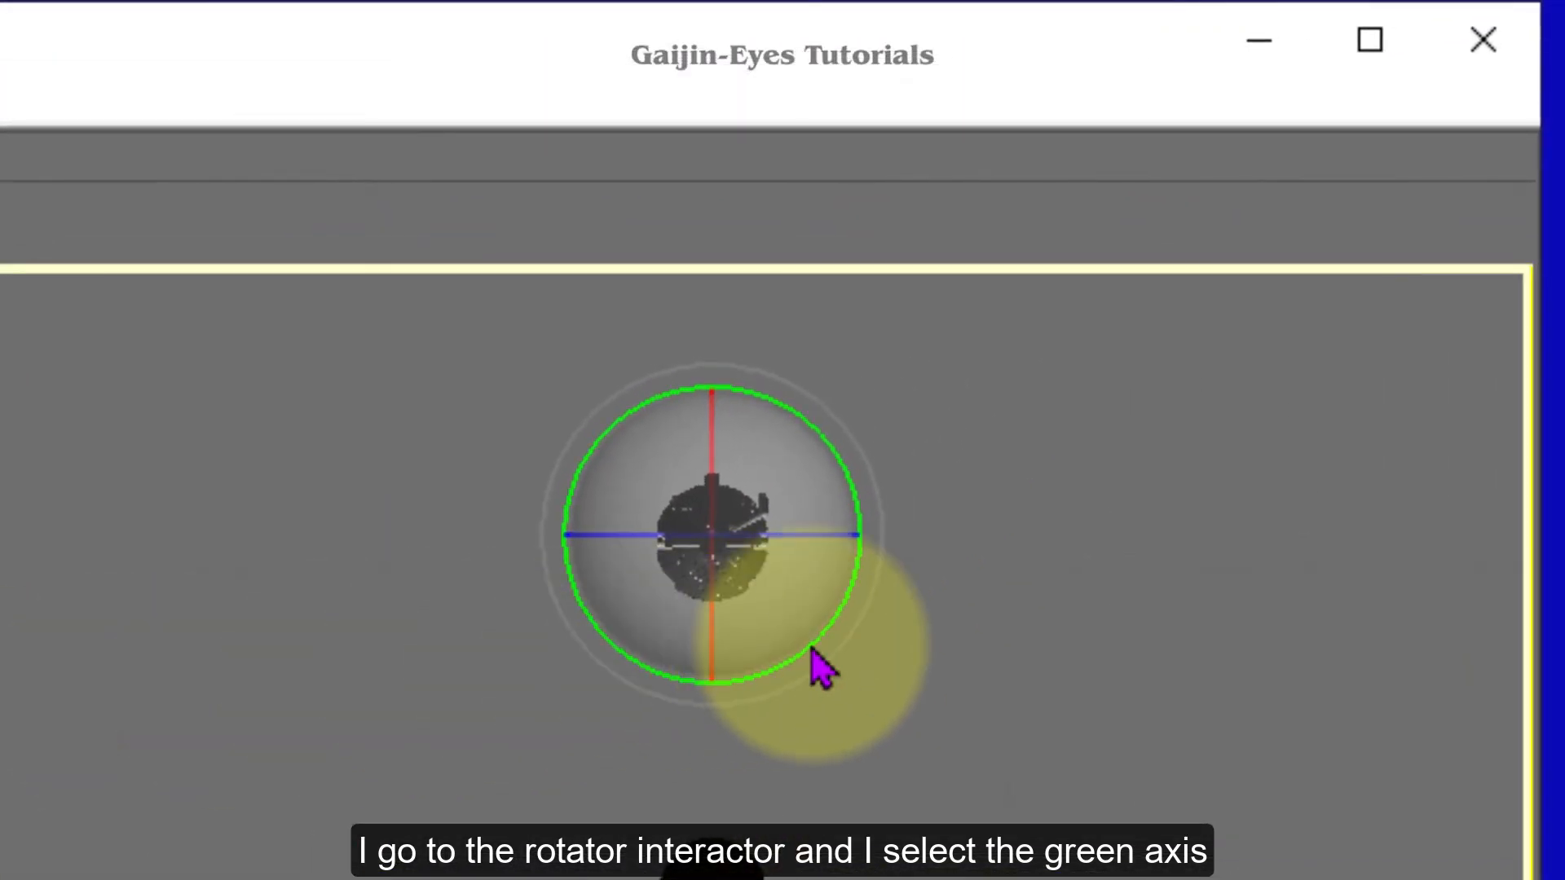
left_click_drag(811, 648, 866, 709)
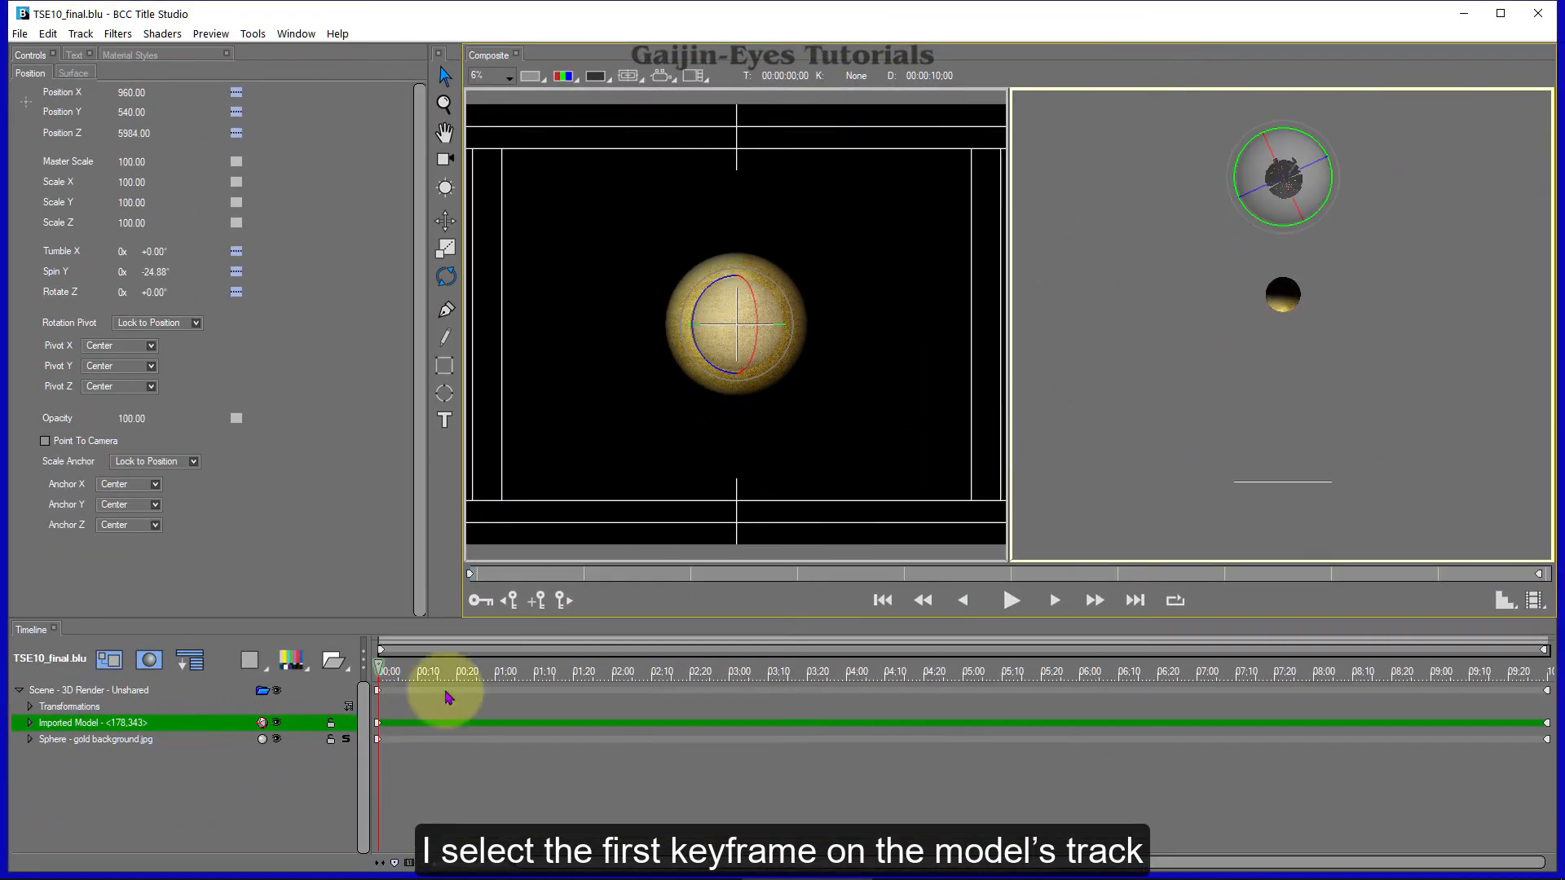
Set Tumble X, Spin Y and Rotate Z to Linear interpolation at the first keyframe of the imported model's track
left_click(379, 724)
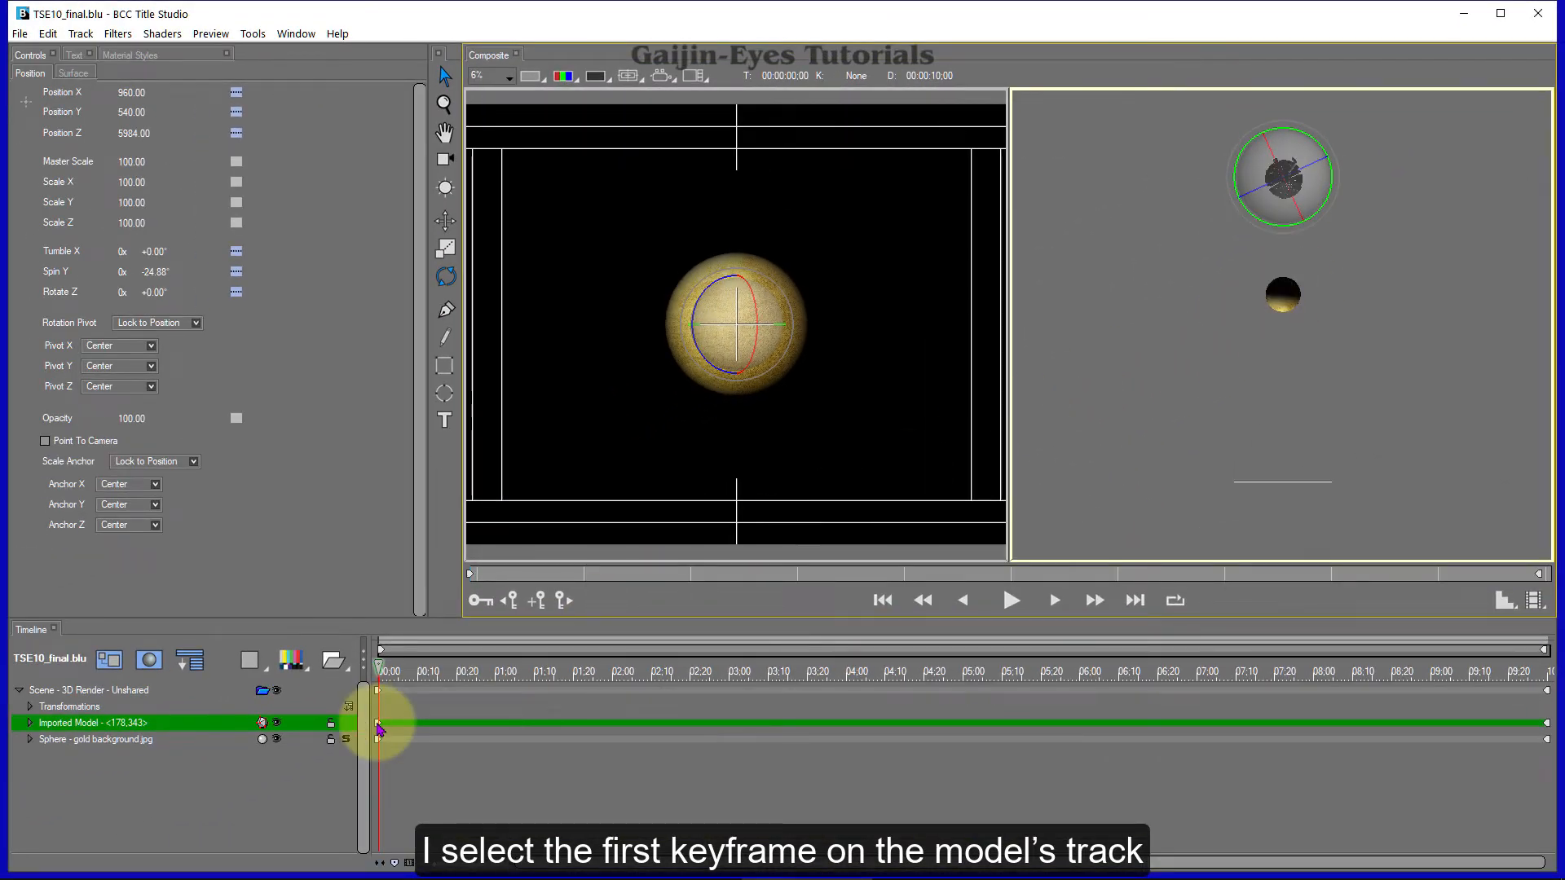
left_click(378, 724)
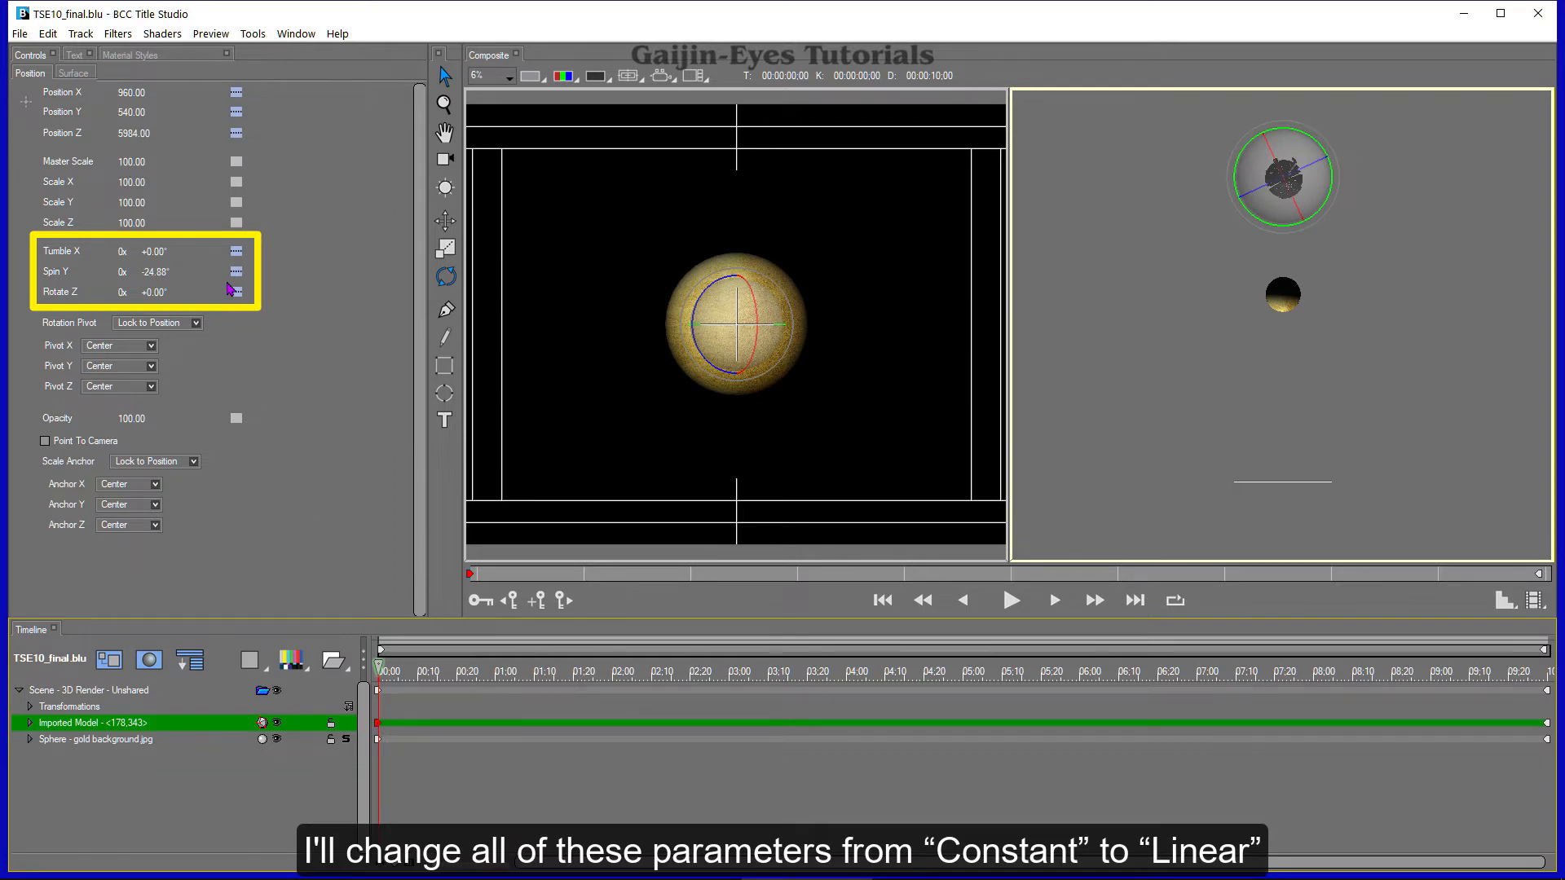
left_click(236, 252)
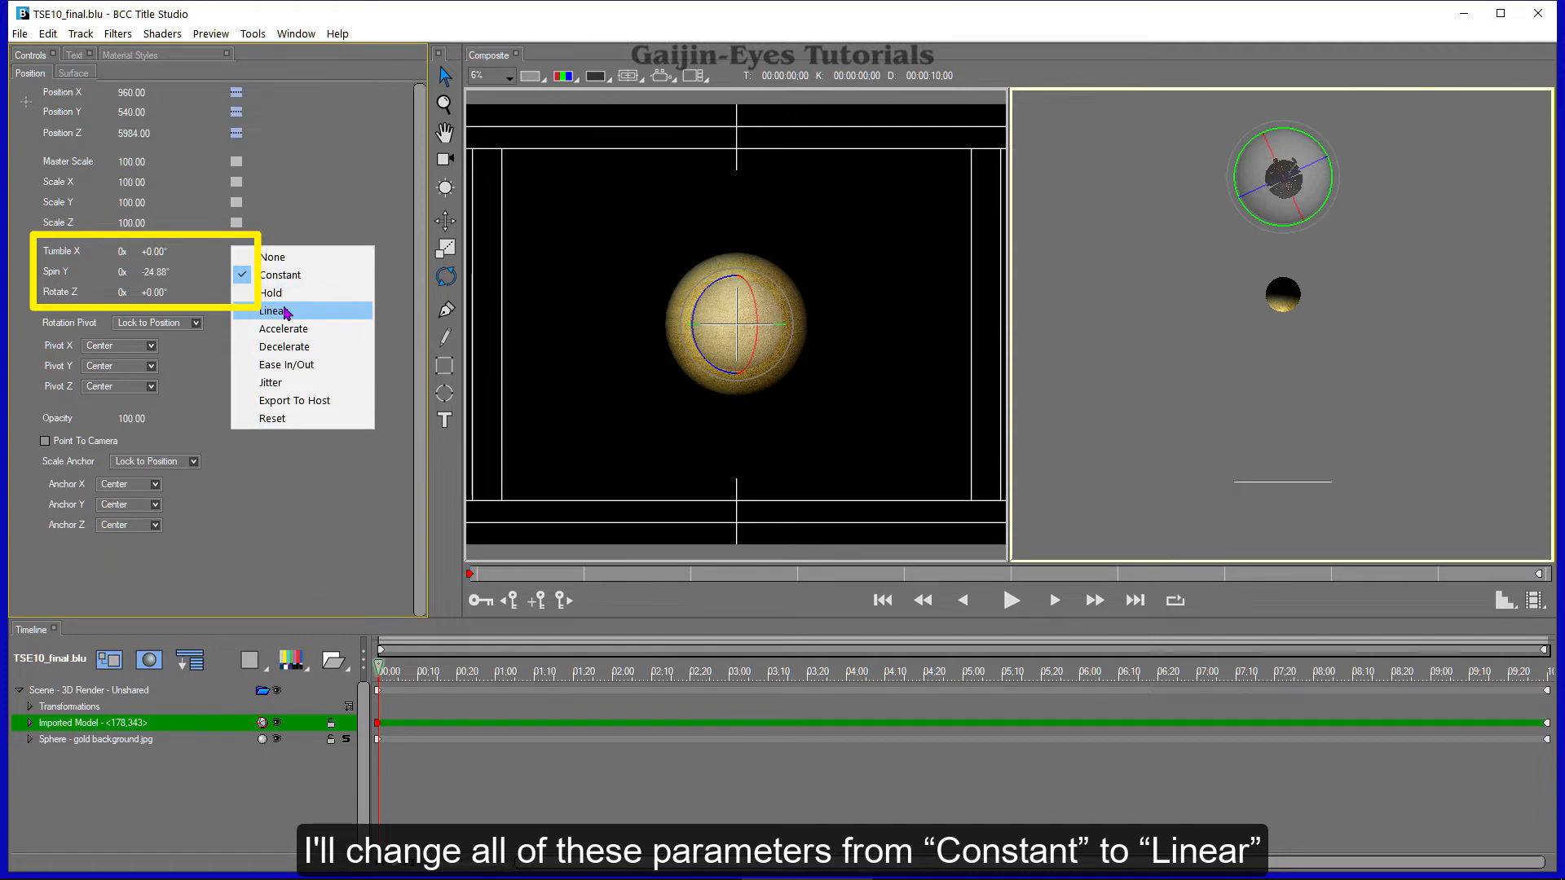
left_click(285, 309)
left_click(236, 272)
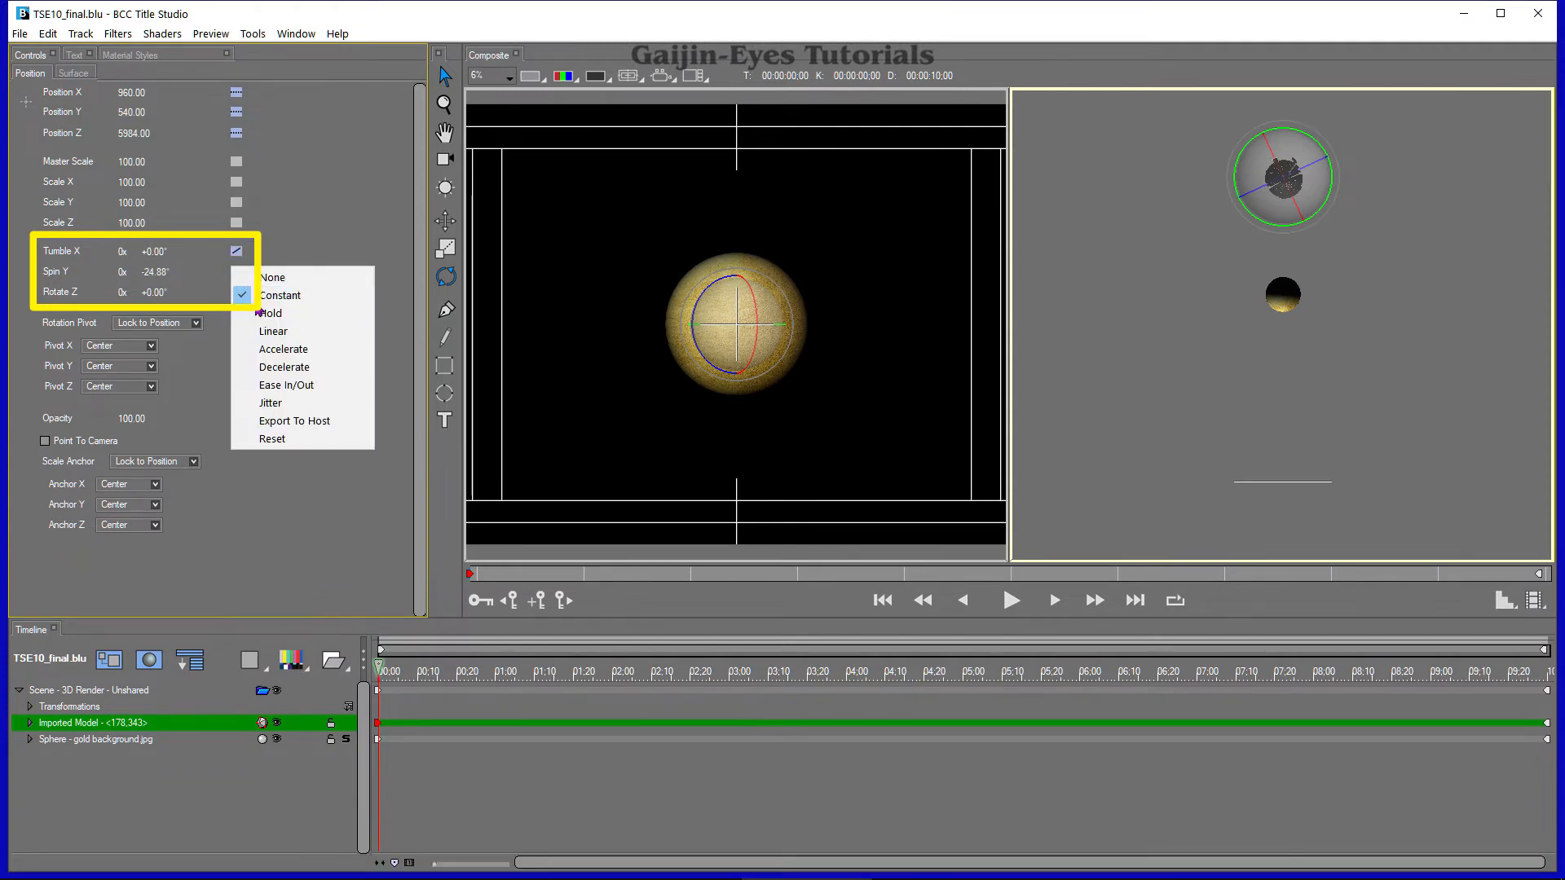
left_click(275, 332)
left_click(236, 292)
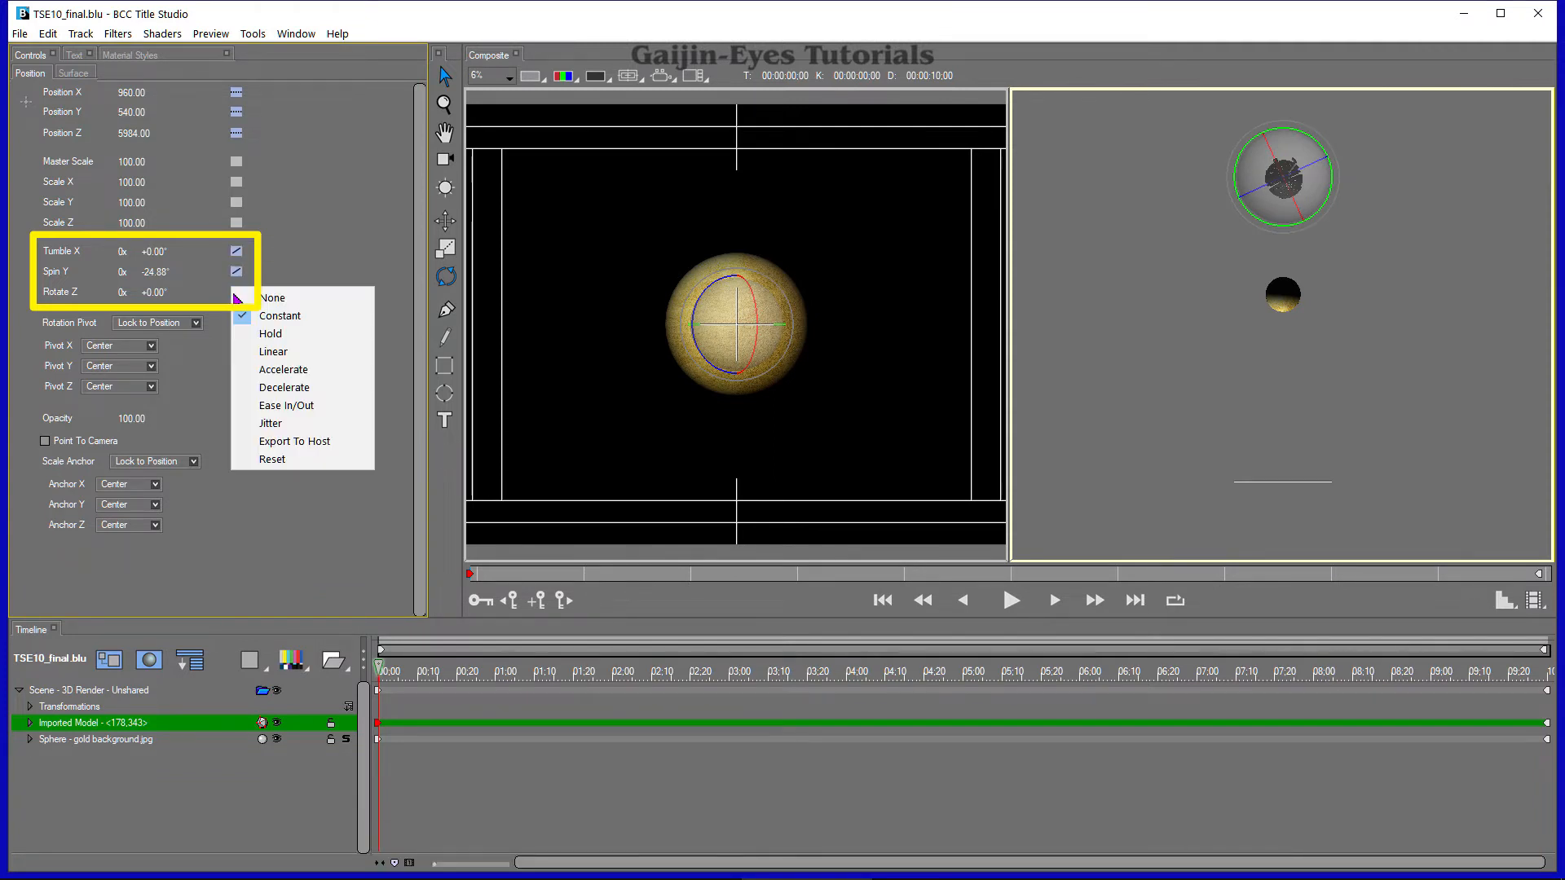
left_click(271, 353)
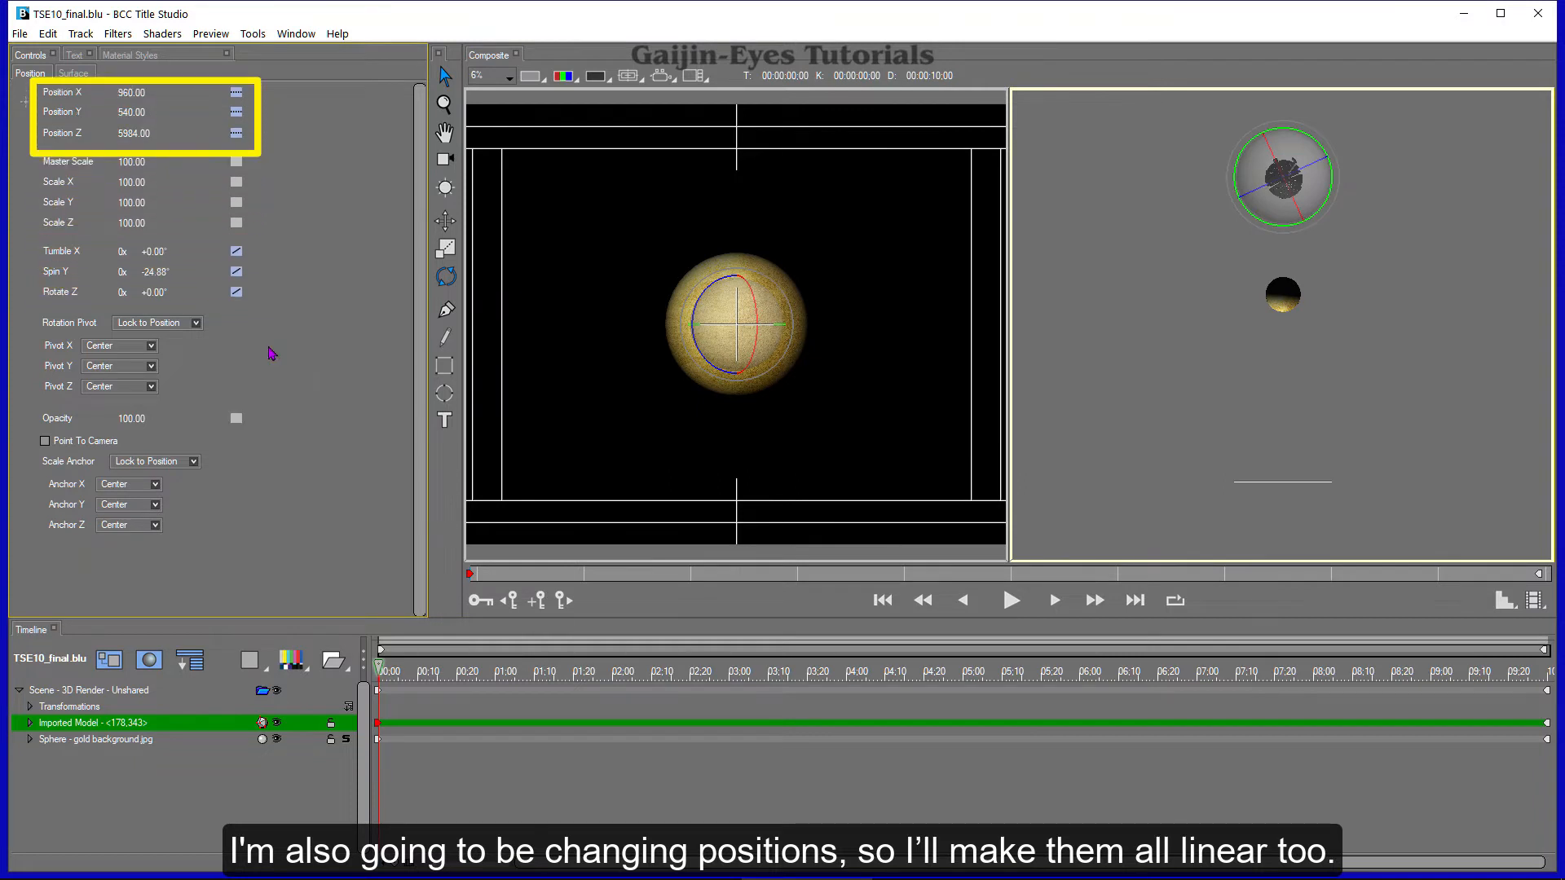
Set Position X, Position Y and Position Z to Linear interpolation at the model's first keyframe
left_click(236, 92)
left_click(275, 154)
left_click(236, 111)
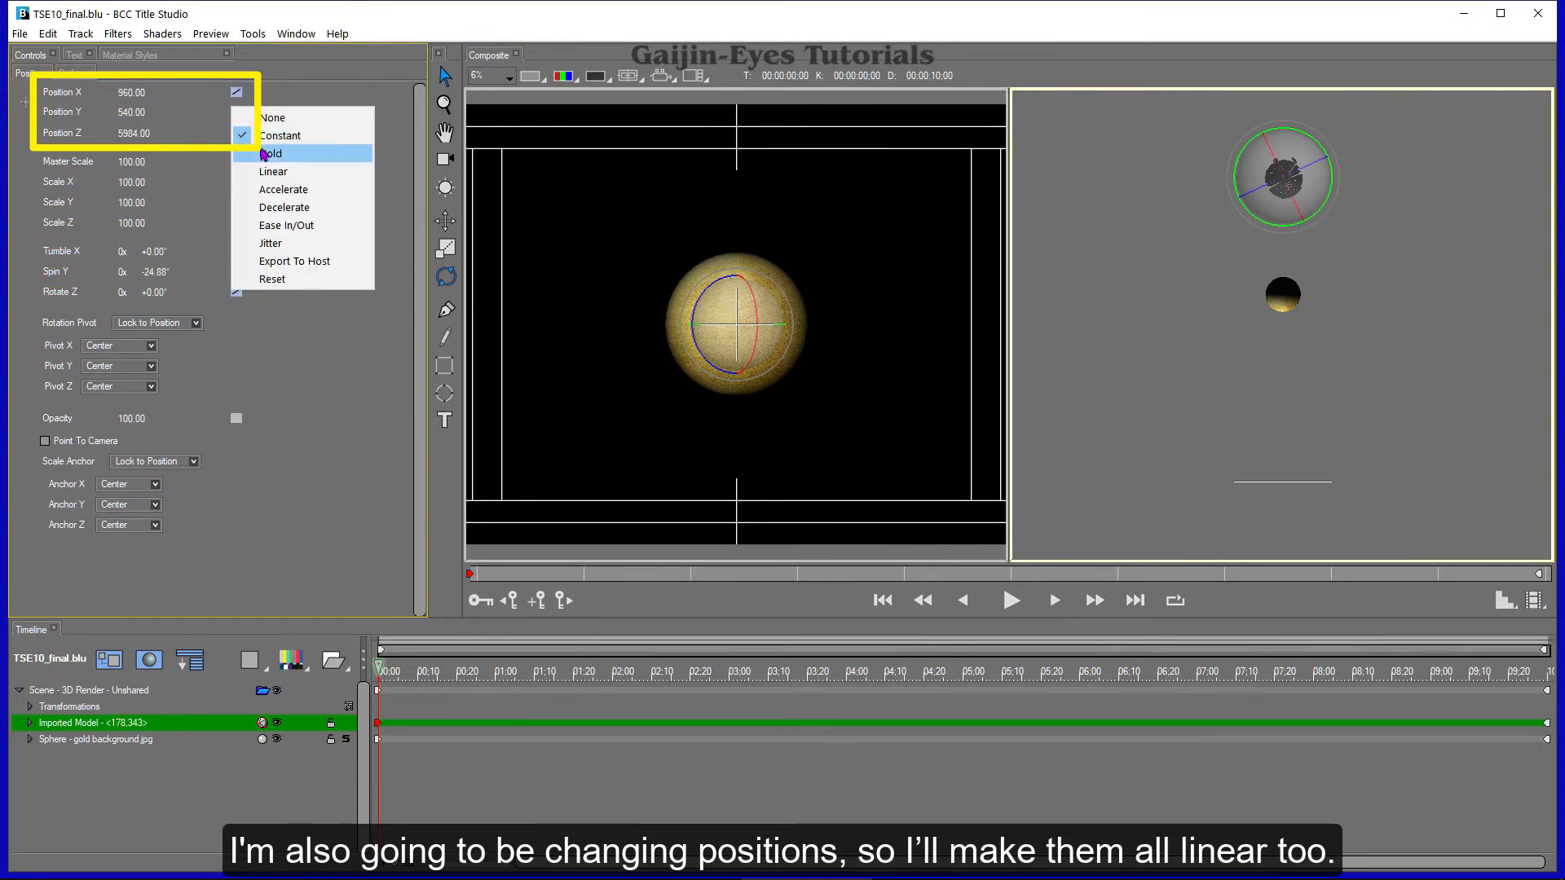
left_click(274, 172)
left_click(237, 133)
left_click(274, 193)
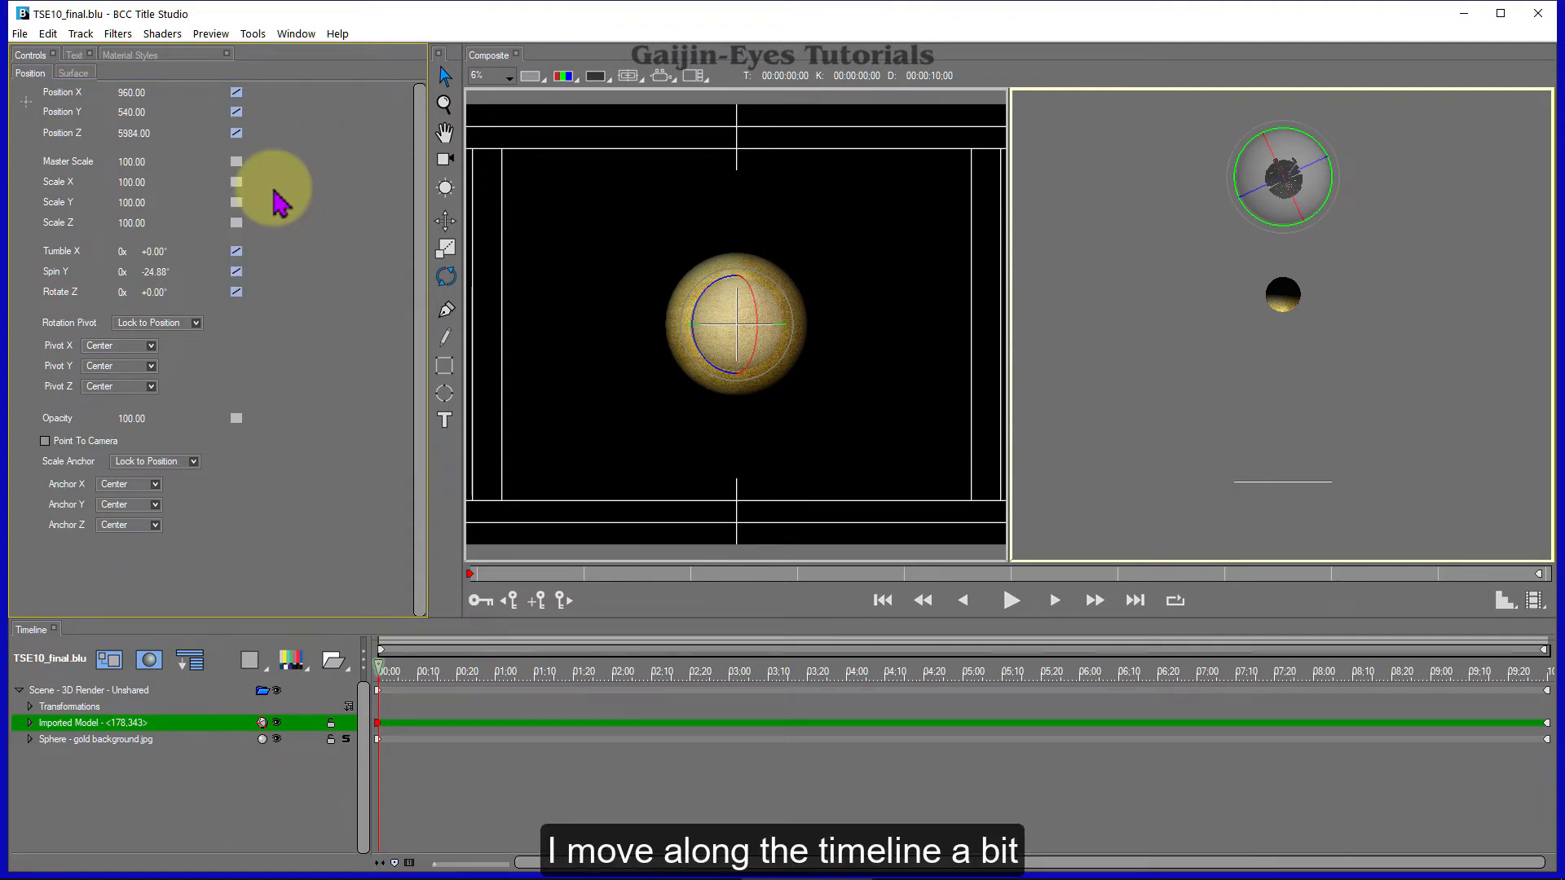
Add a keyframe at 00:00:03;20, pull the Falcon out beside the planet to X 2014.84, Z 3709.62, and turn it to Spin Y -0.72°
left_click(807, 676)
key("ctrl+n")
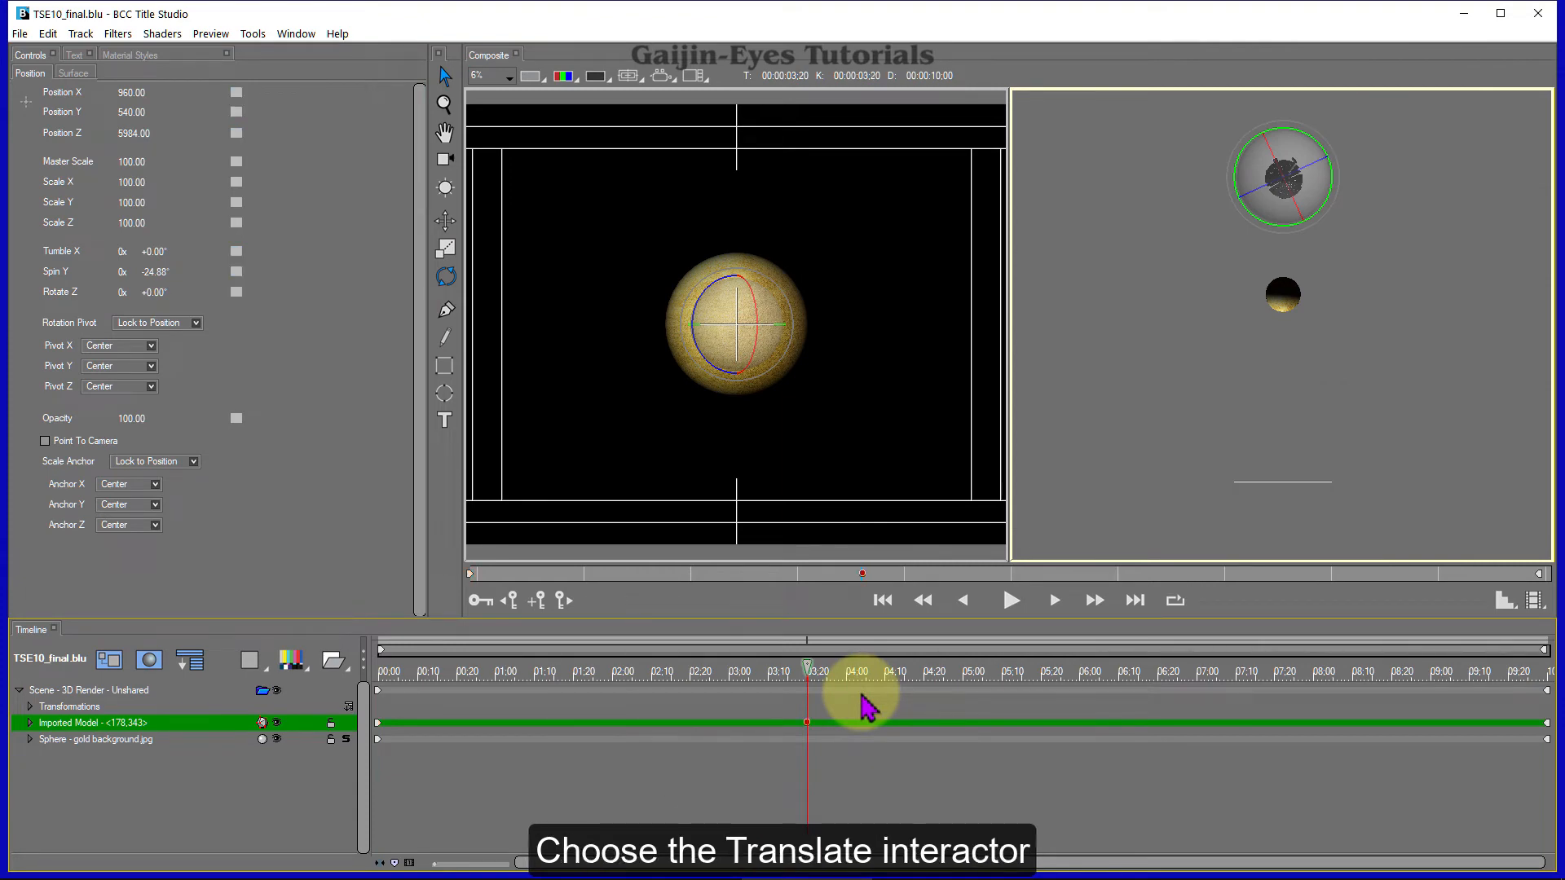
left_click(446, 228)
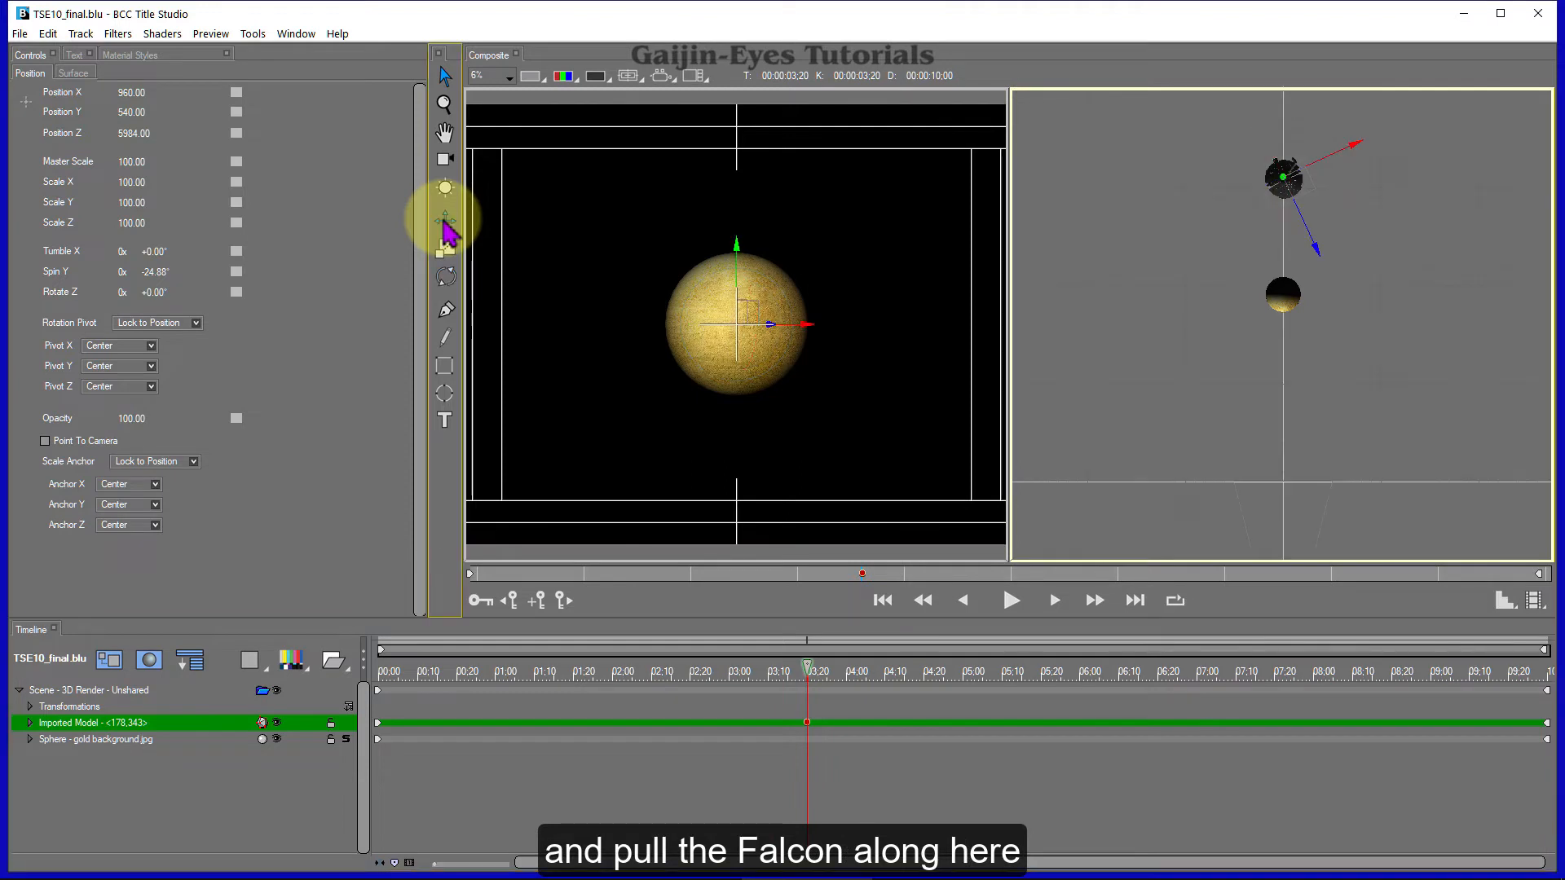
left_click_drag(1316, 252, 1343, 344)
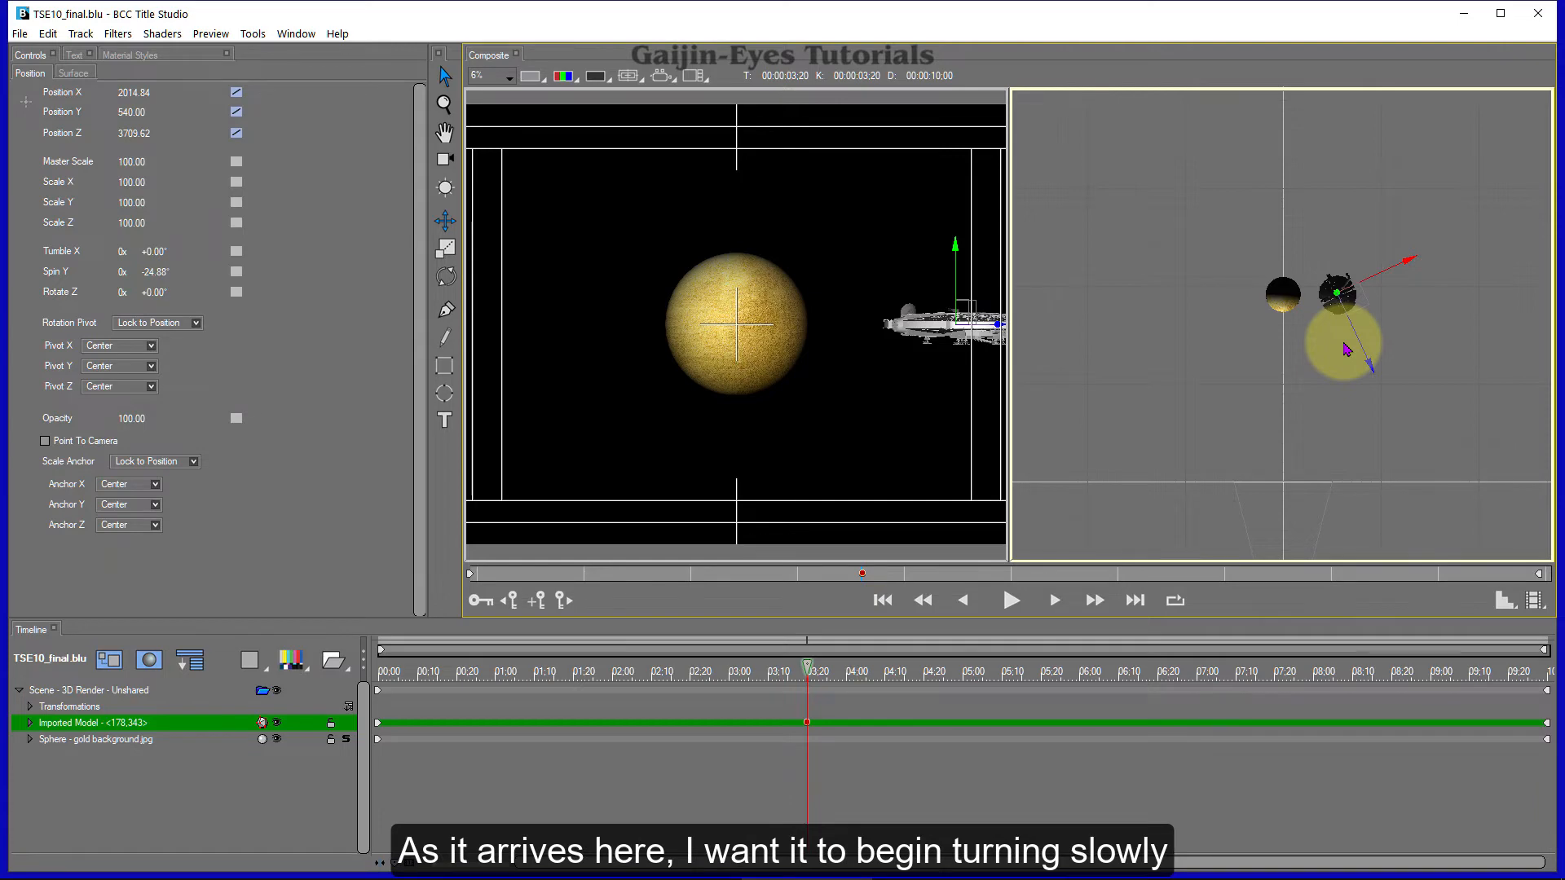
left_click(444, 280)
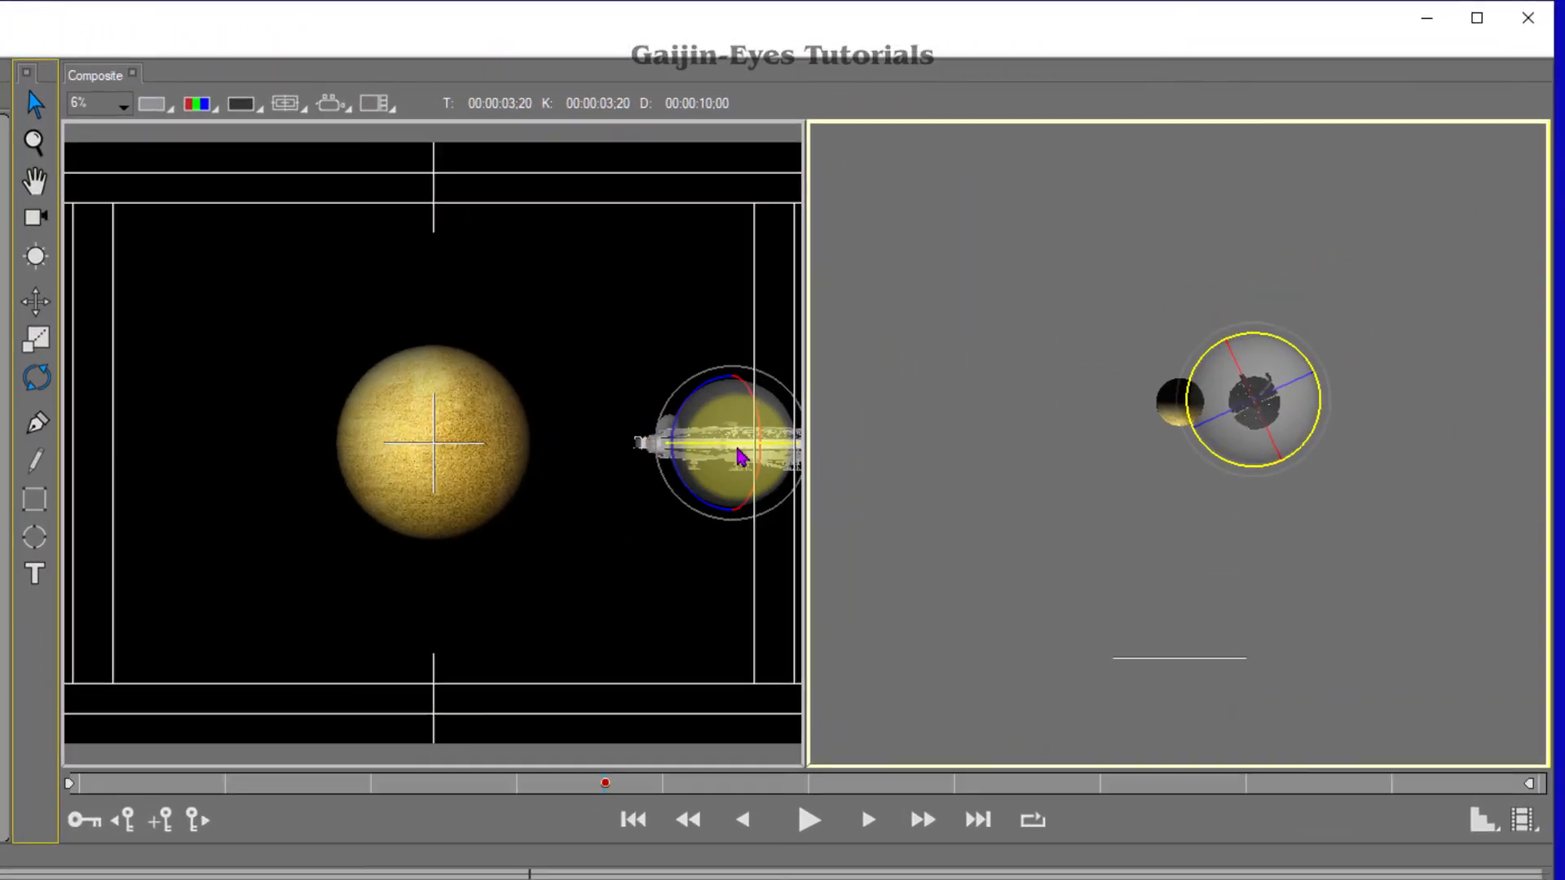
left_click_drag(739, 456, 621, 474)
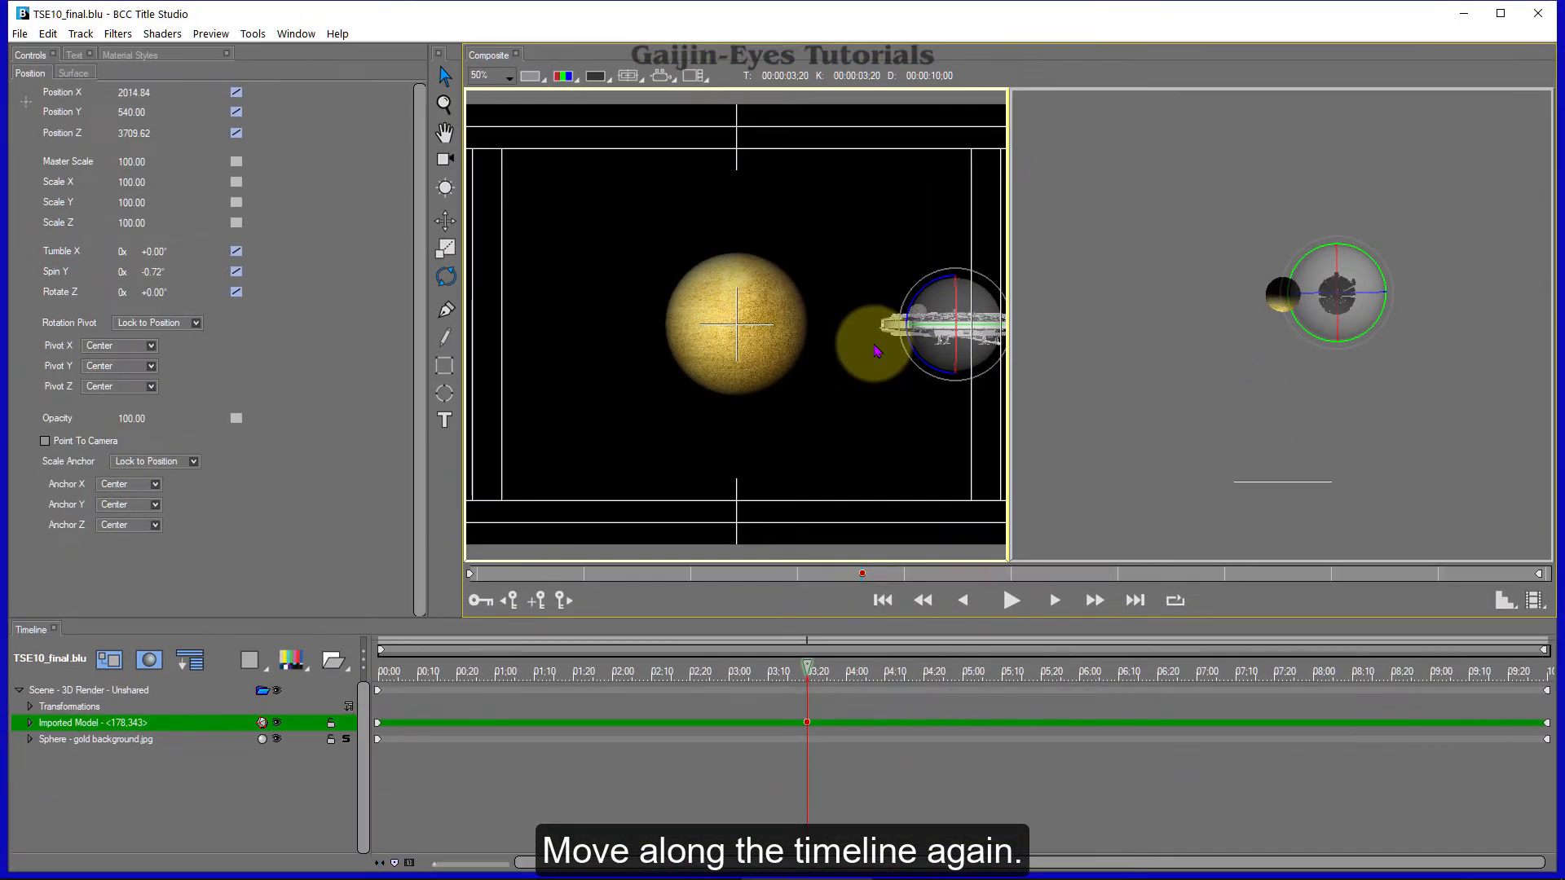
Add a keyframe at 00:00:05;04 and move the Falcon forward past the planet to X 2036.50, Z 1982.69
left_click(981, 676)
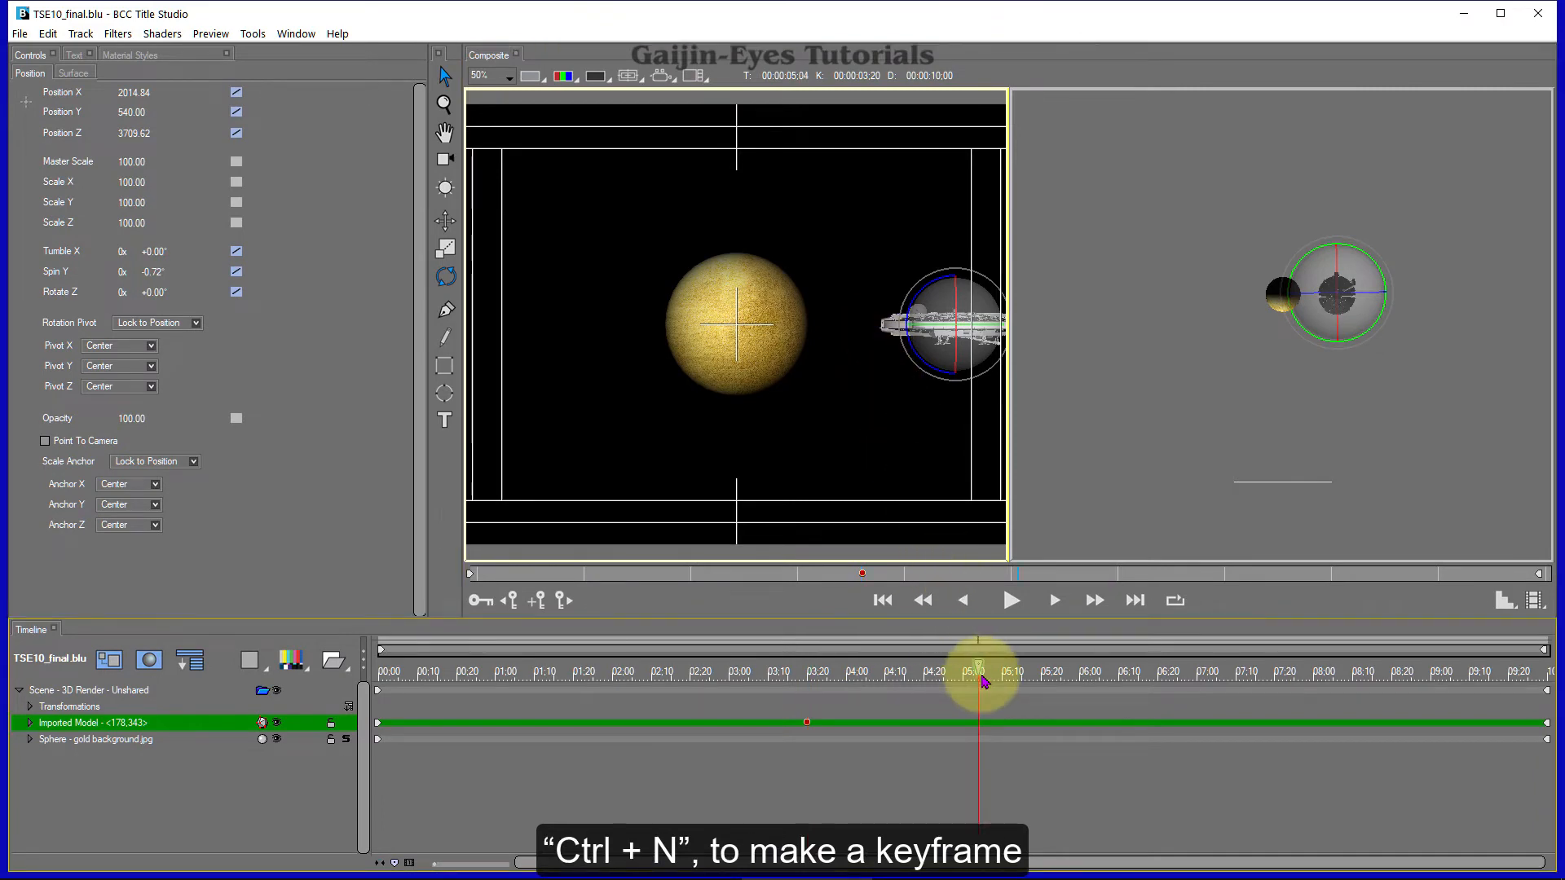
key("ctrl+n")
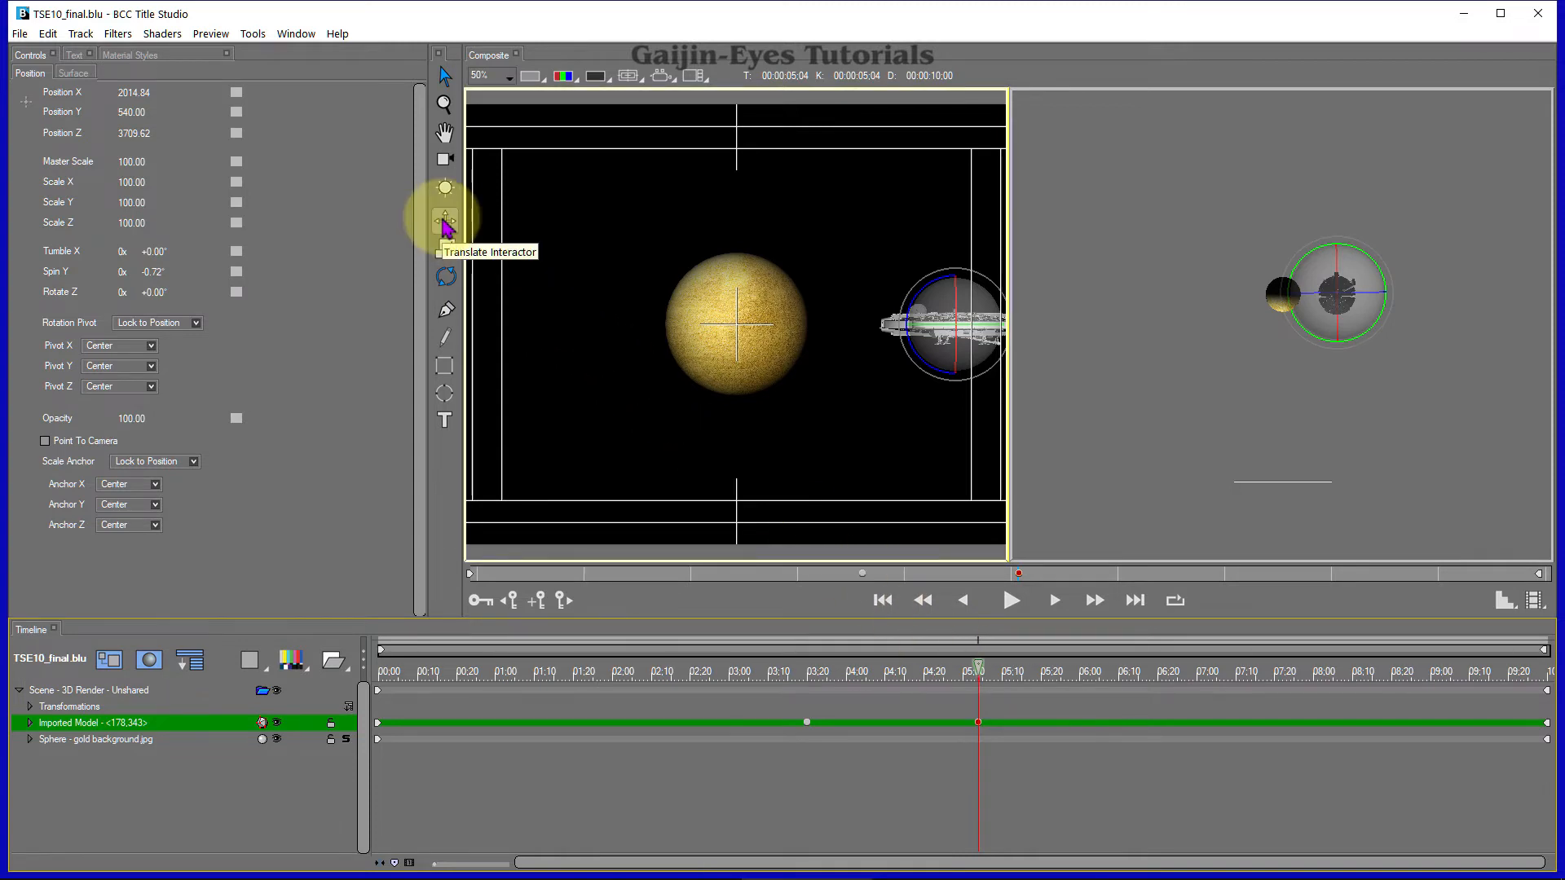
left_click(446, 222)
left_click_drag(1338, 349, 1337, 449)
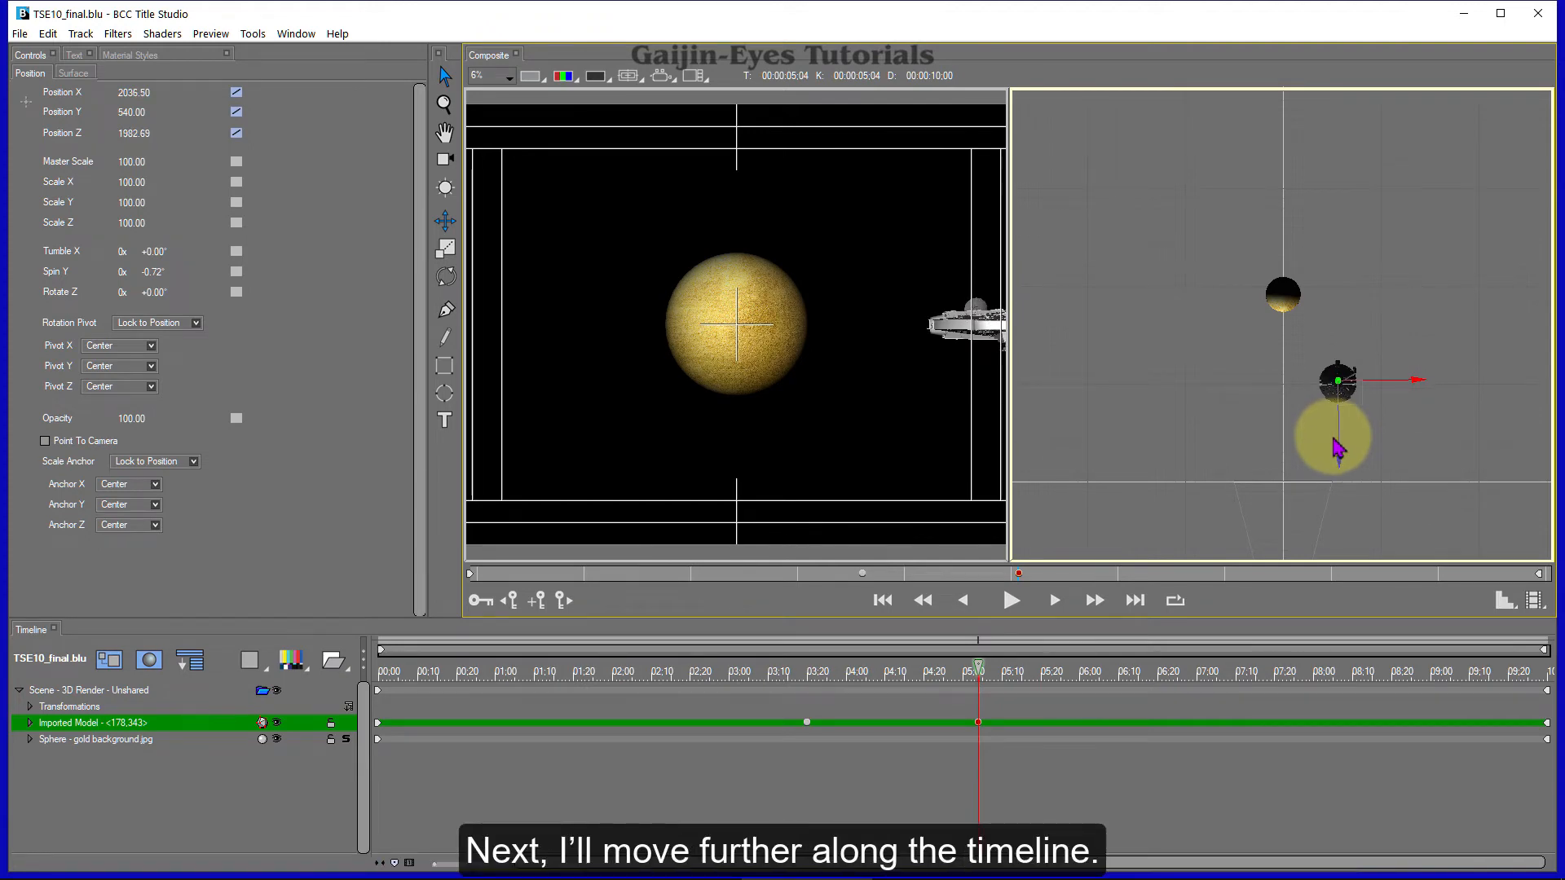
Add a keyframe at 00:00:07;10, rotate the Falcon to Spin Y 49.41° and Rotate Z -30.04°, and move it to X 1484.29, Z 1509.60
left_click(1235, 683)
key("ctrl+n")
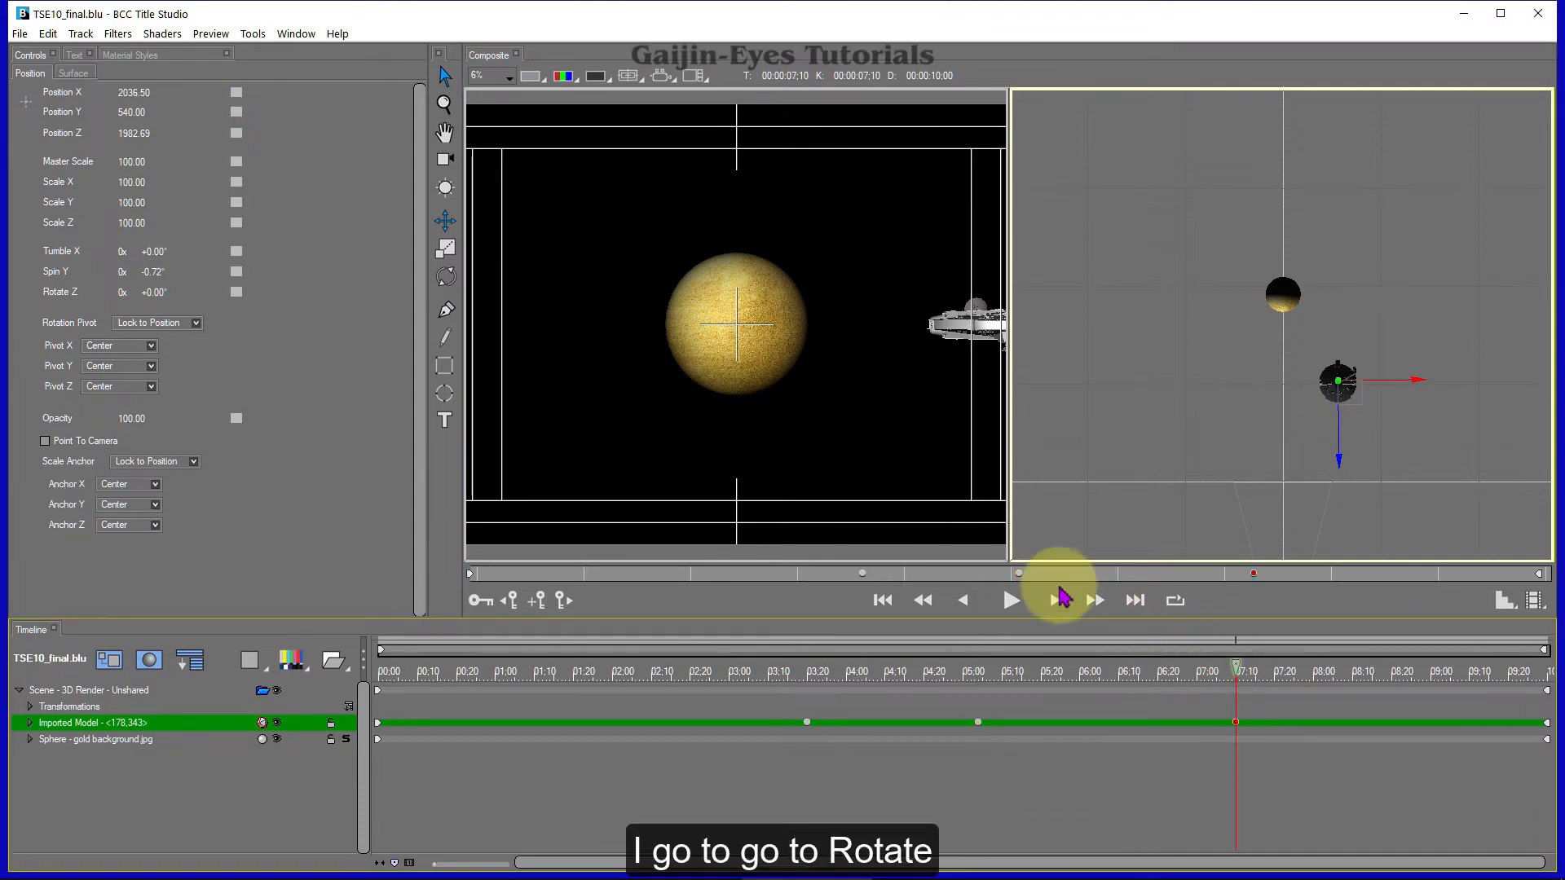
left_click(446, 277)
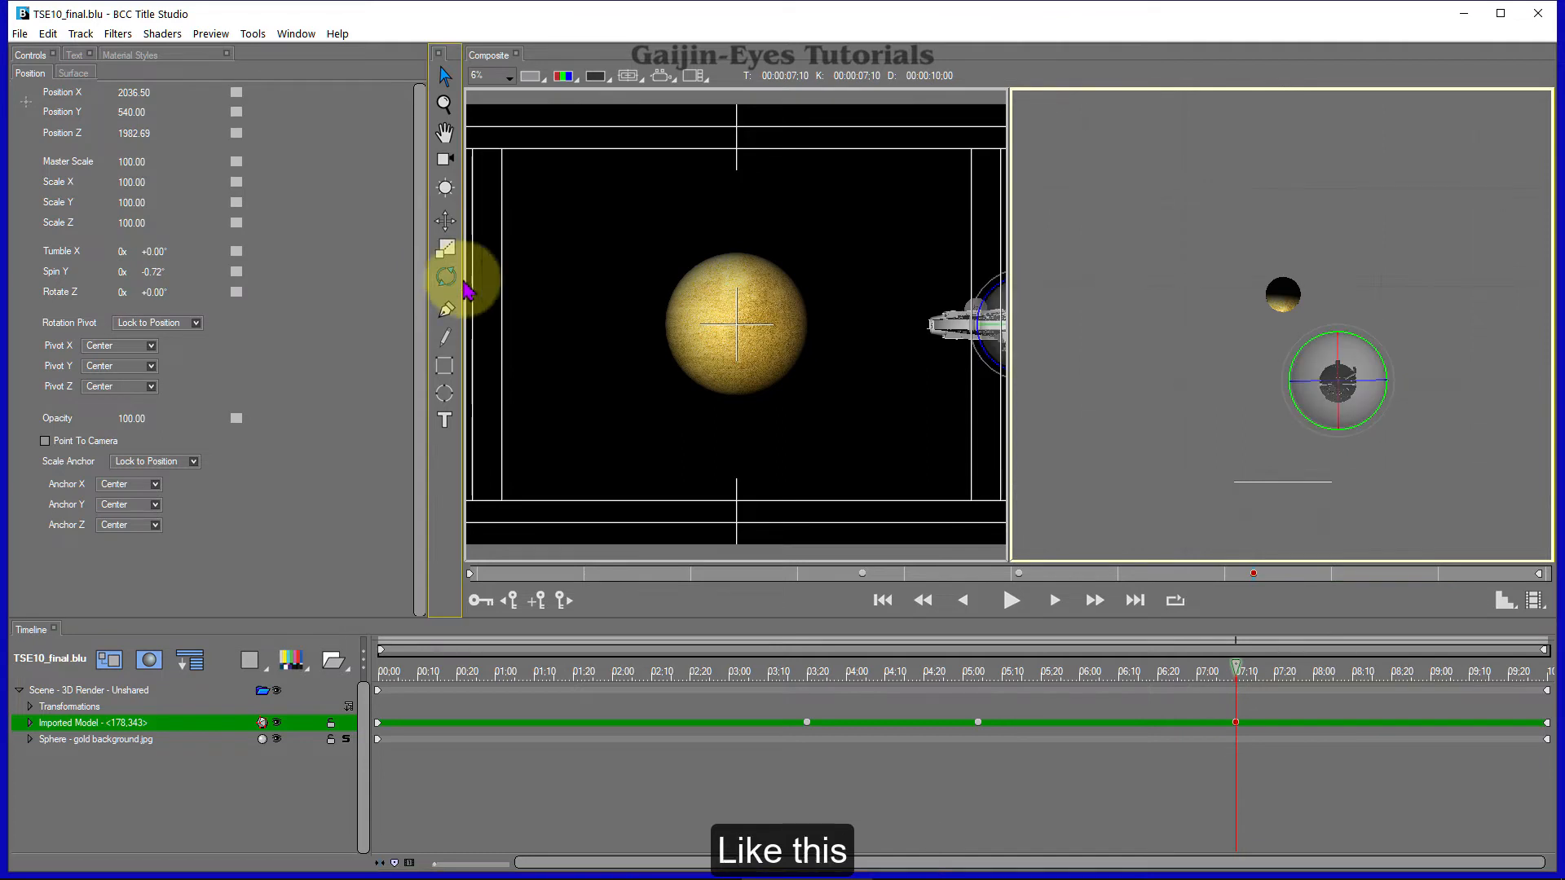
left_click_drag(1341, 461, 1332, 377)
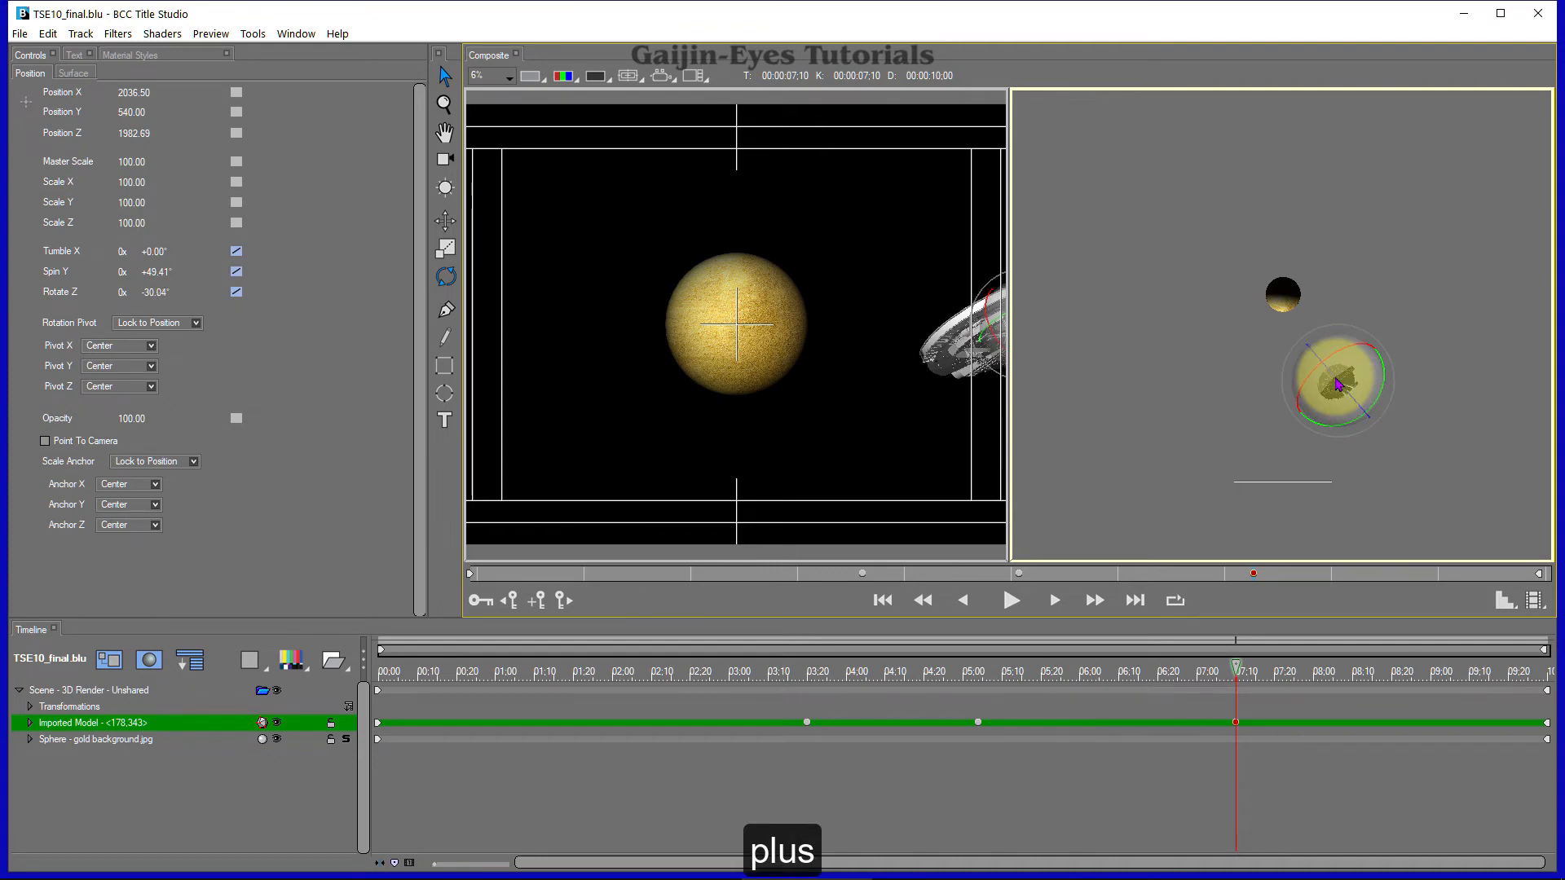
left_click(446, 225)
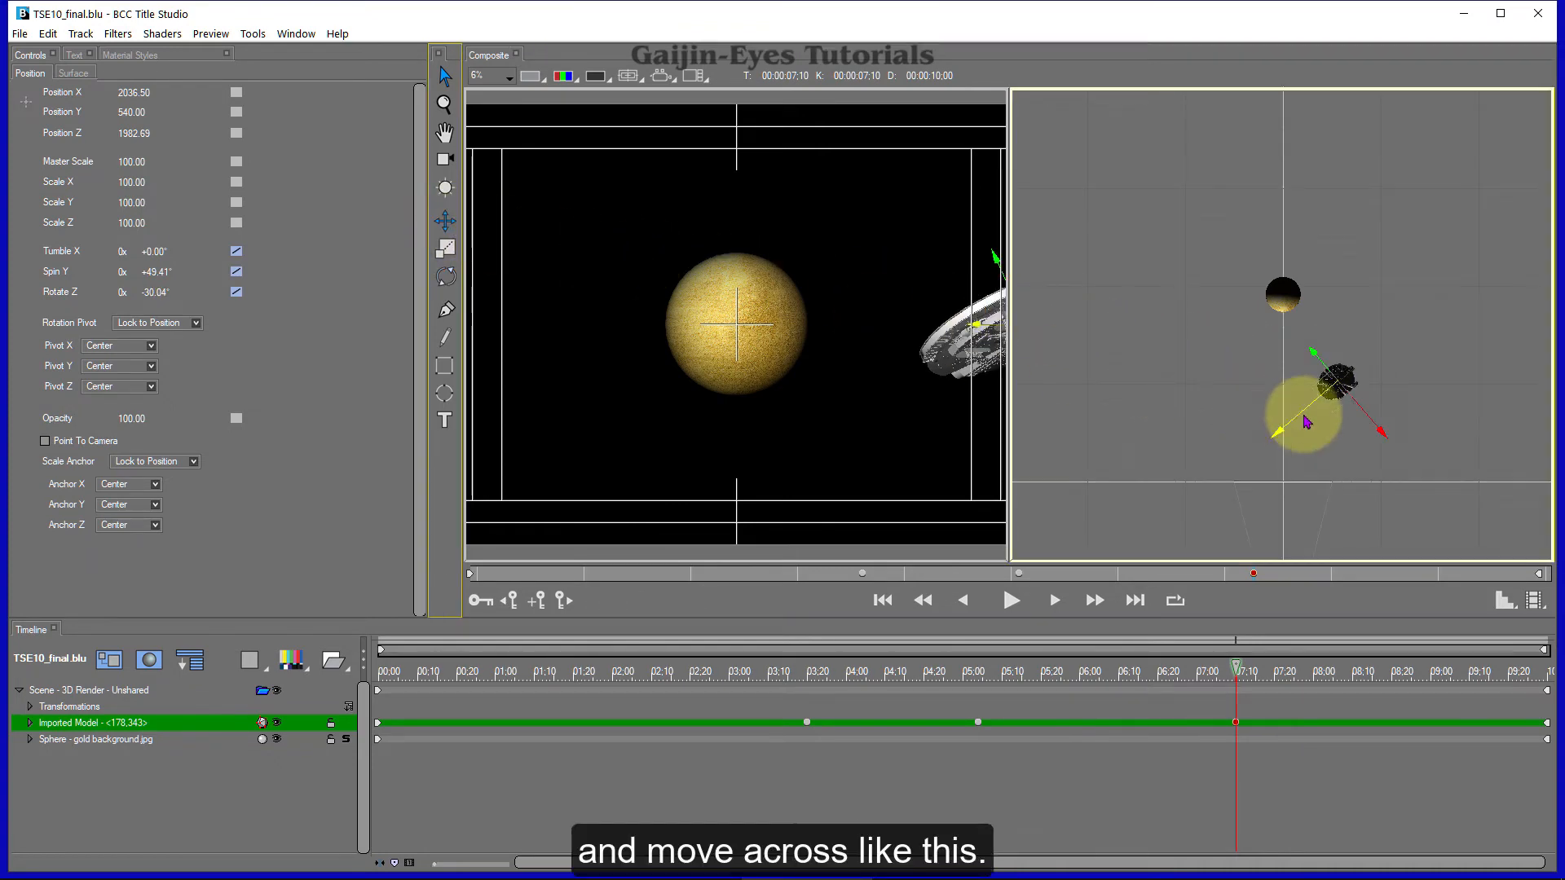
left_click_drag(1307, 421, 1296, 438)
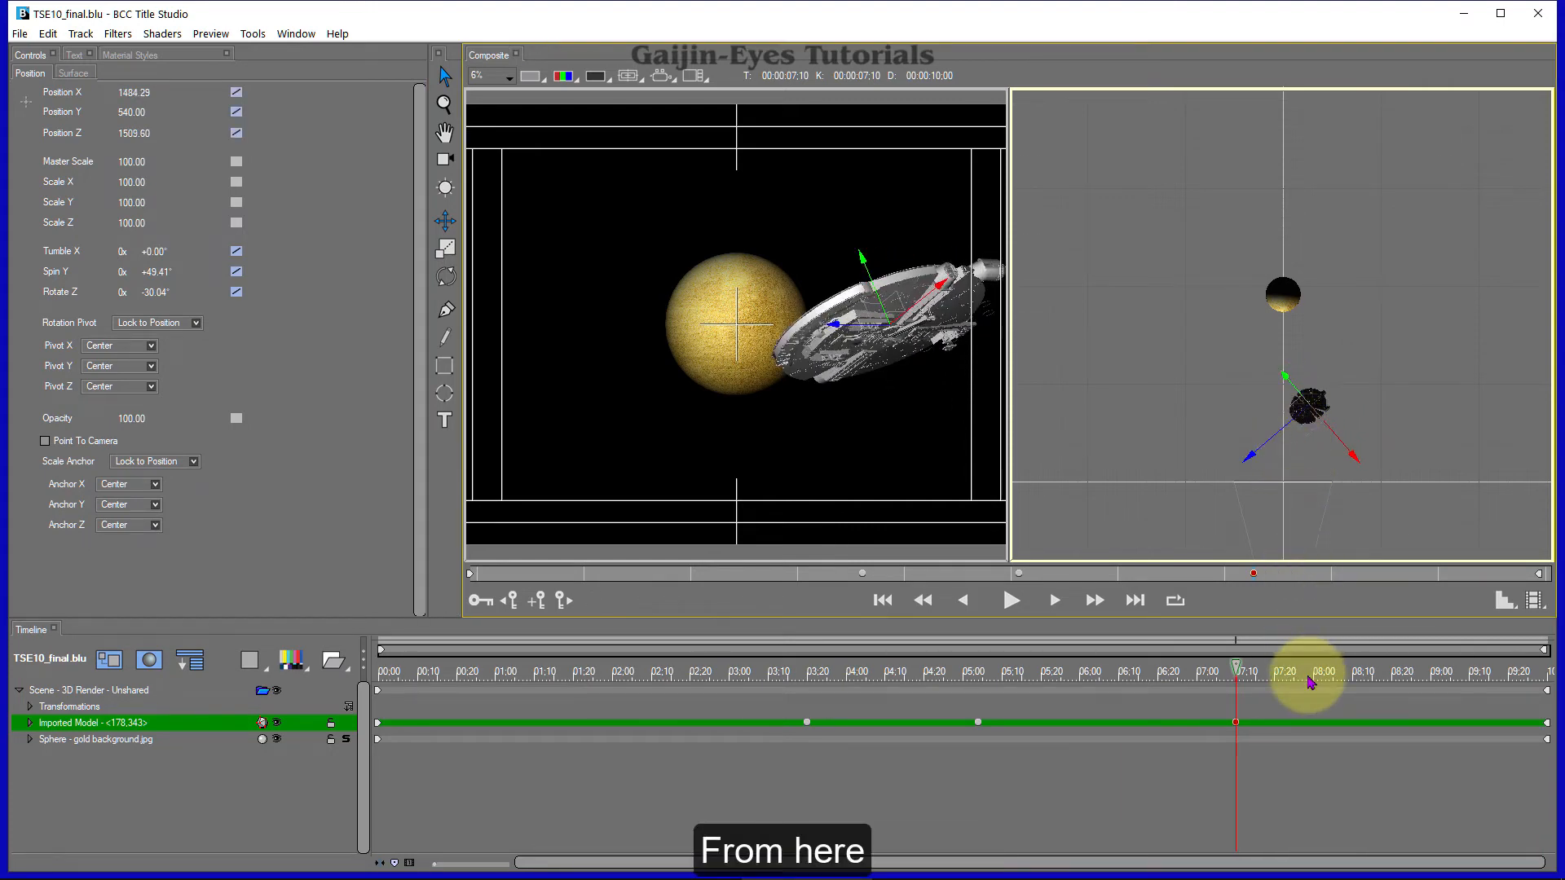
Add a keyframe at 00:00:09;03, bank the Falcon to Rotate Z -79.43° and bring it forward to X 557.10, Y 792.90, Z -1070.09
left_click(1441, 680)
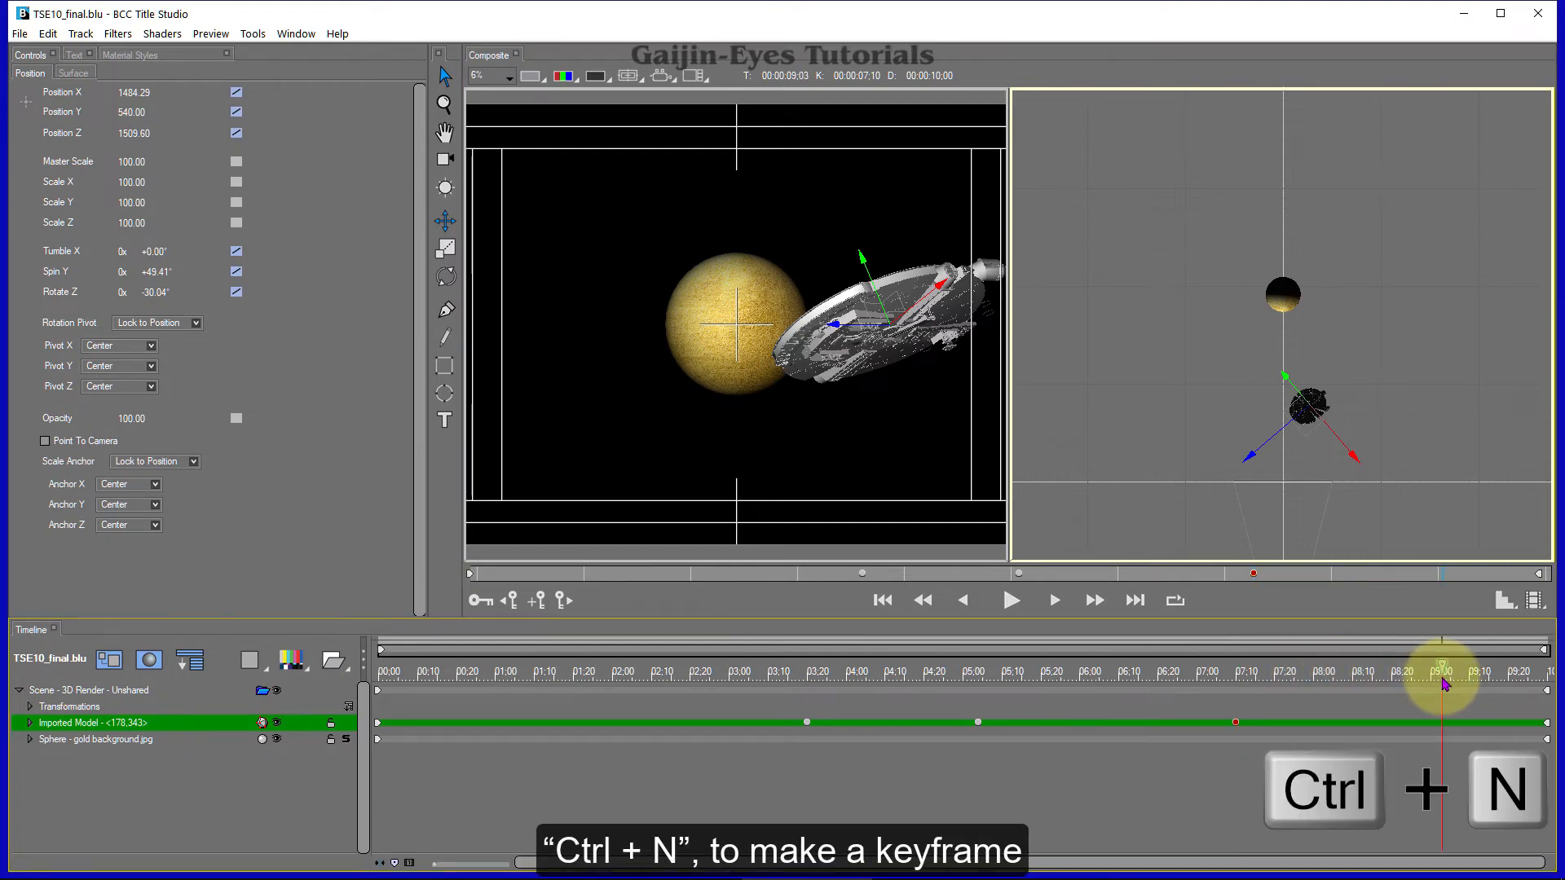
key("ctrl+n")
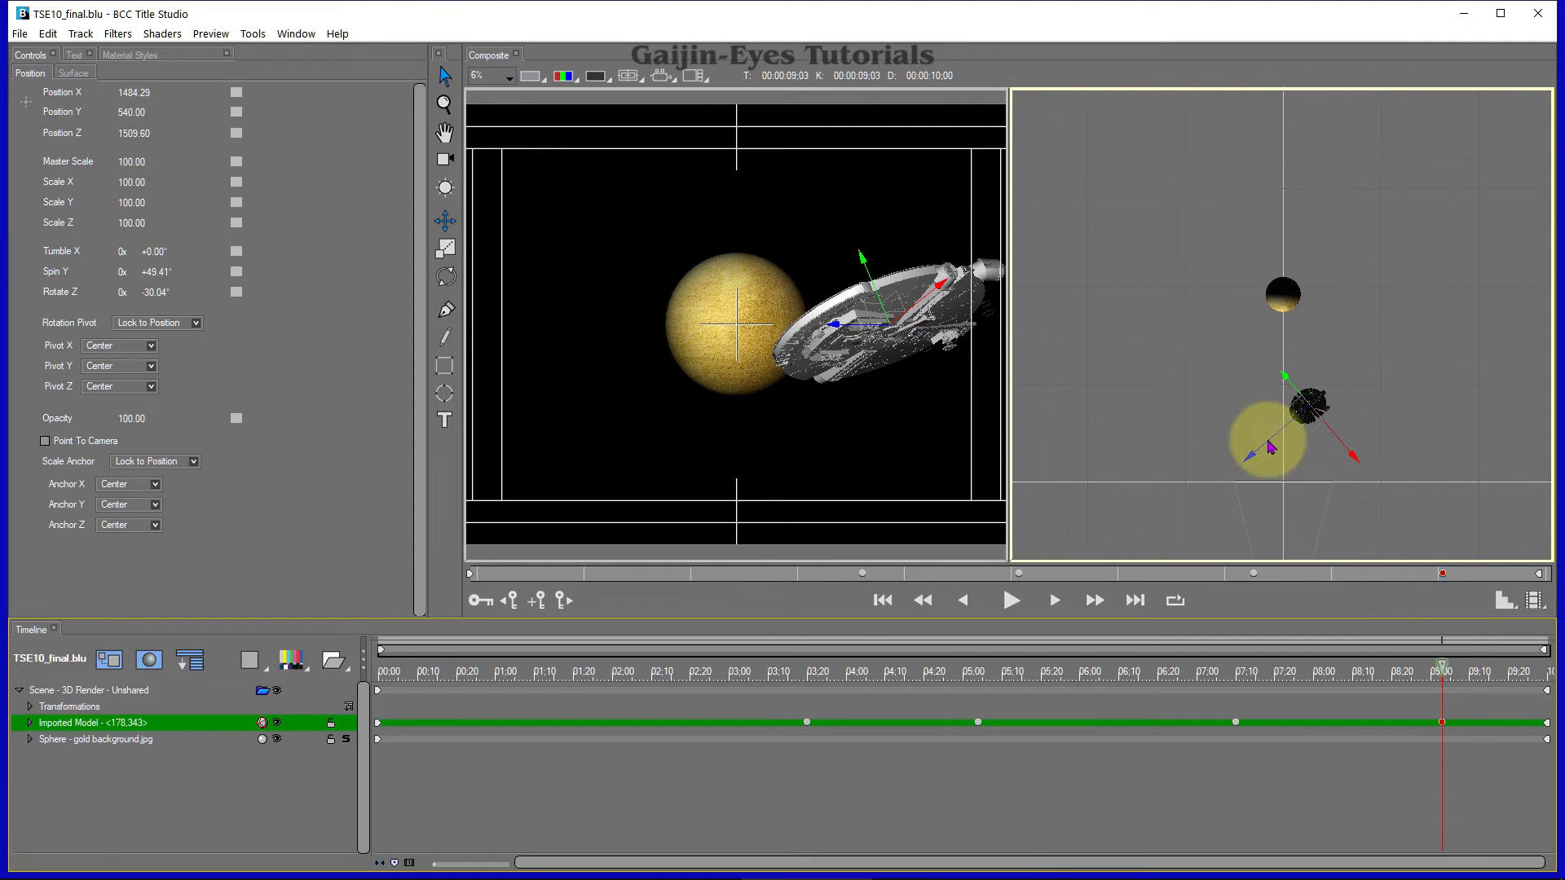
left_click_drag(1270, 447, 1220, 477)
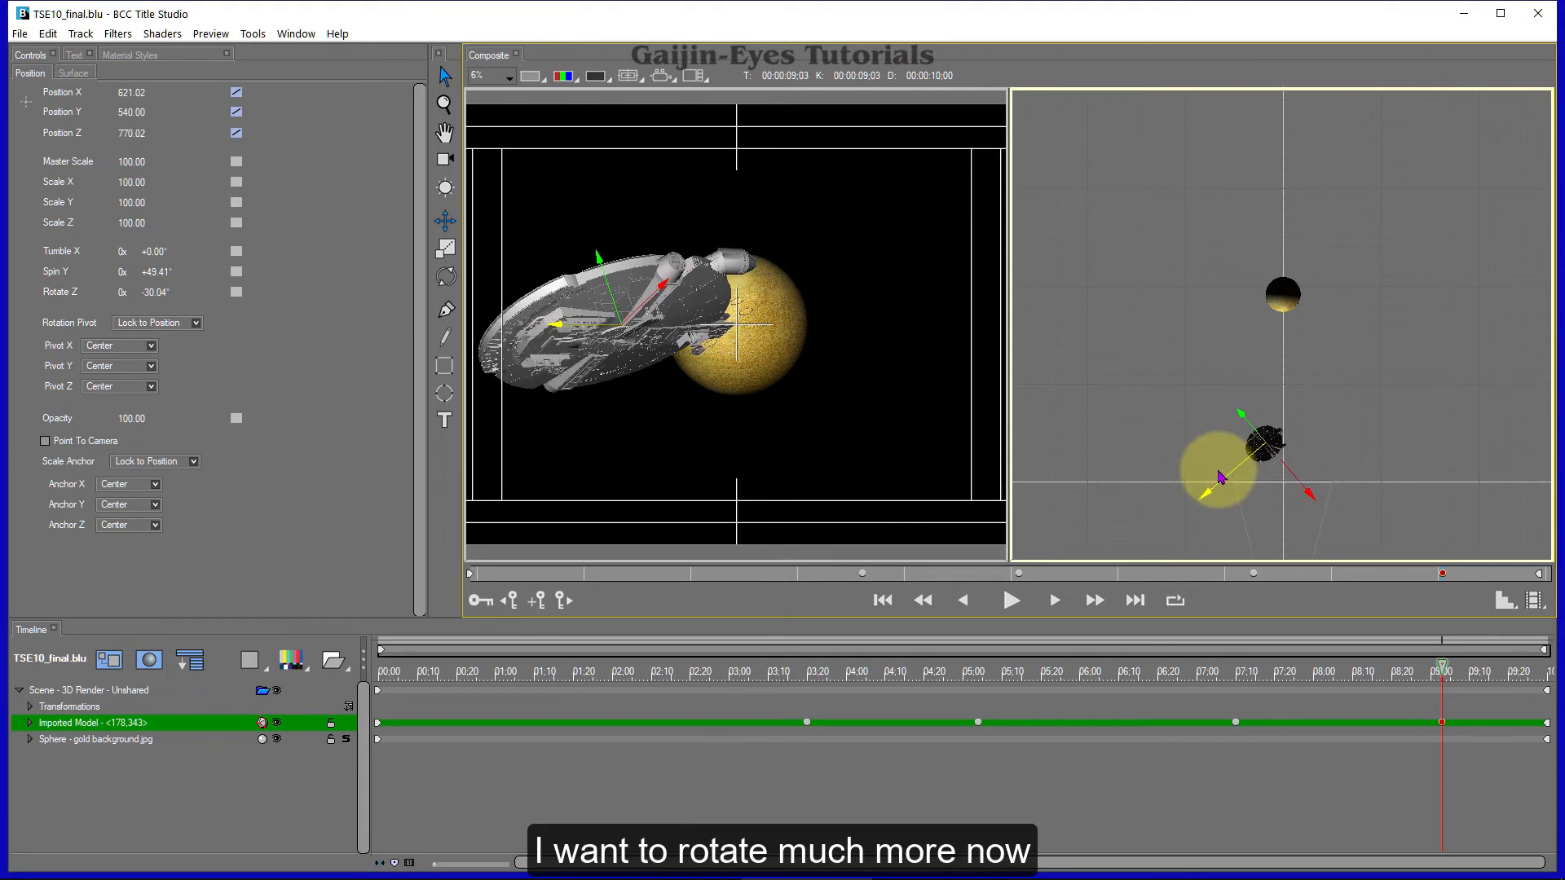
left_click(445, 276)
left_click_drag(1276, 453, 1279, 463)
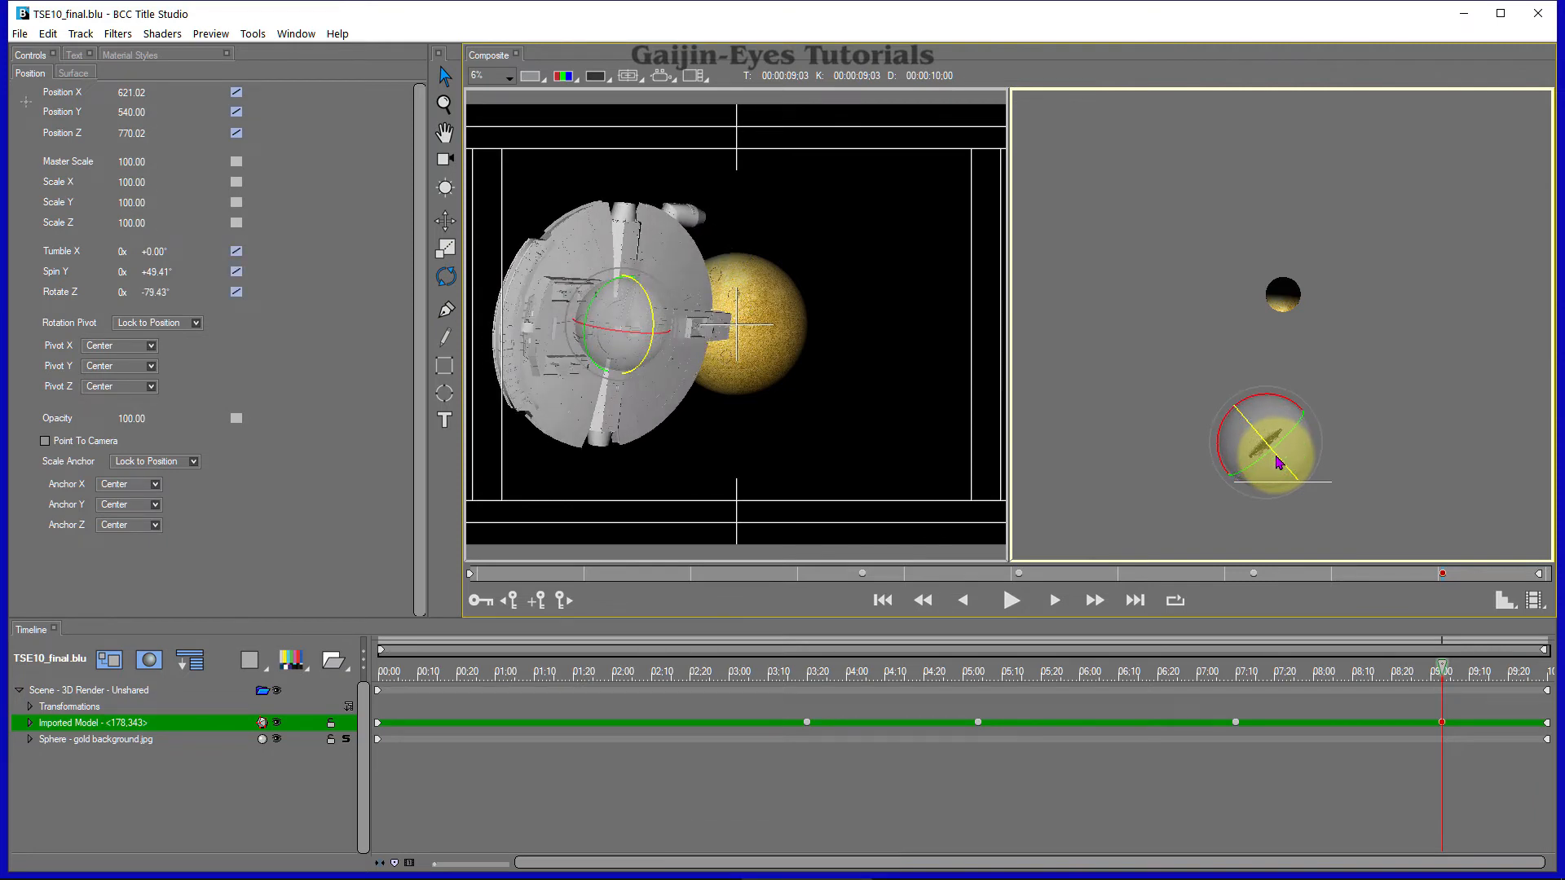
left_click(445, 220)
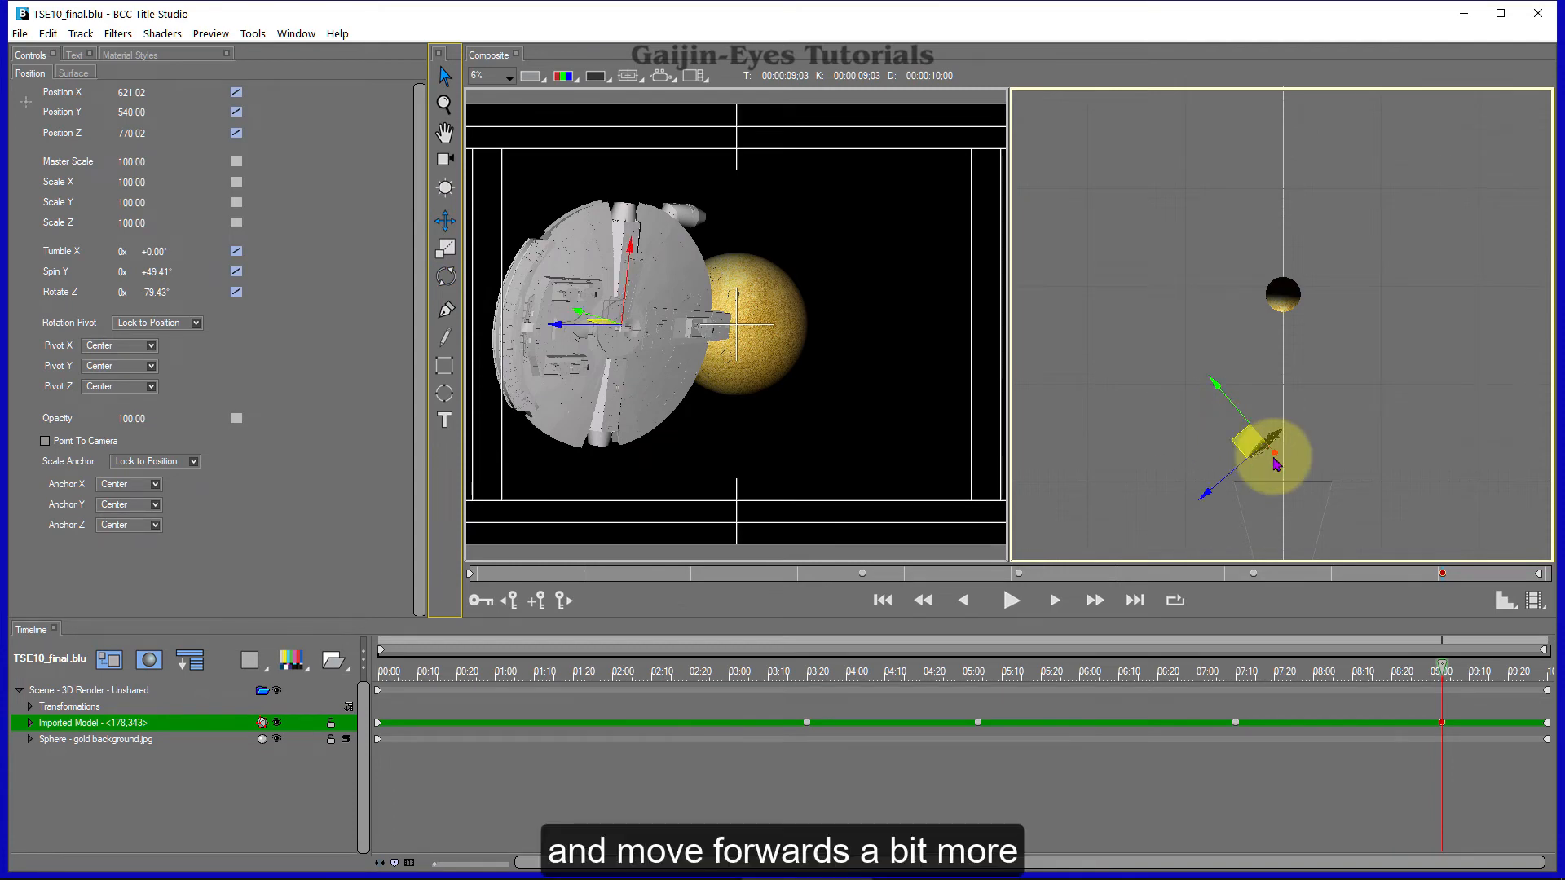
left_click_drag(1275, 463, 1259, 526)
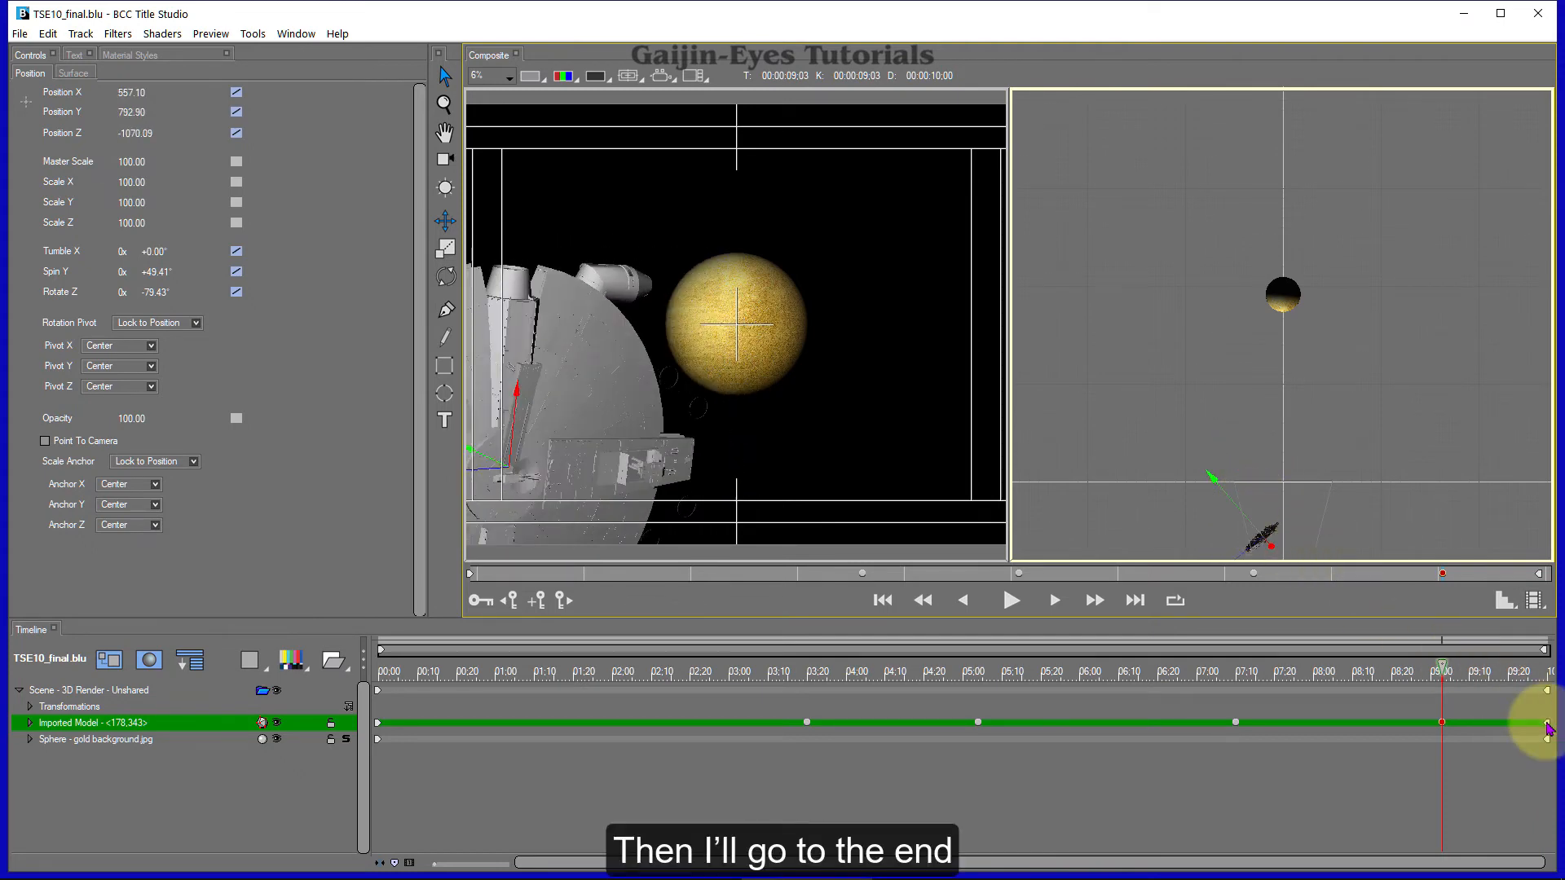
Move the Falcon completely out of the scene at its final keyframe, to X -370.94, Y 734.66, Z -1454.04
left_click(1548, 723)
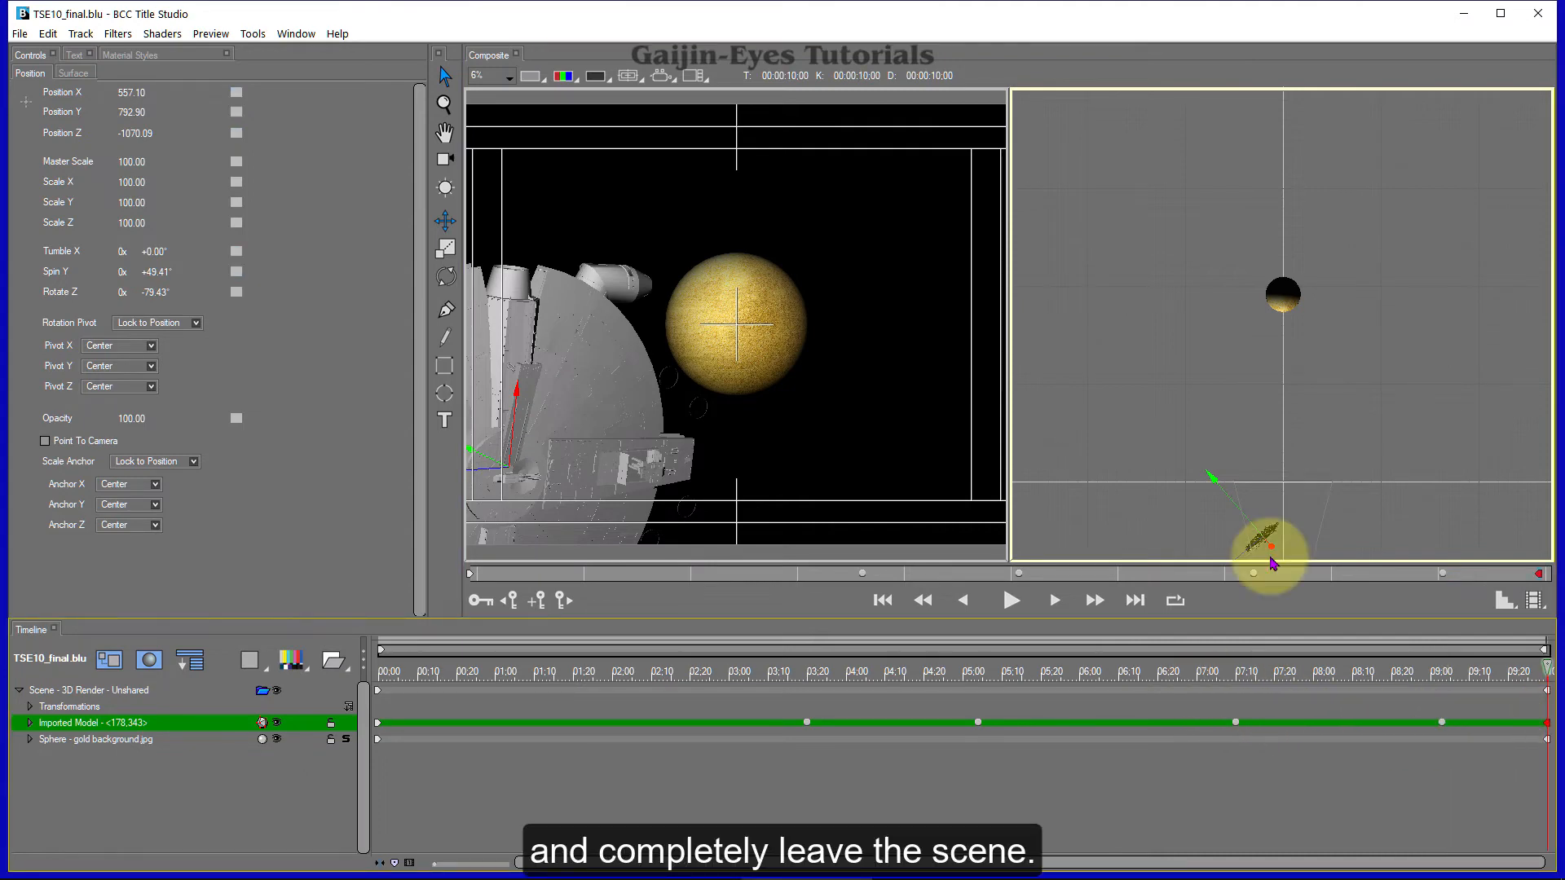
left_click_drag(1253, 548, 1203, 564)
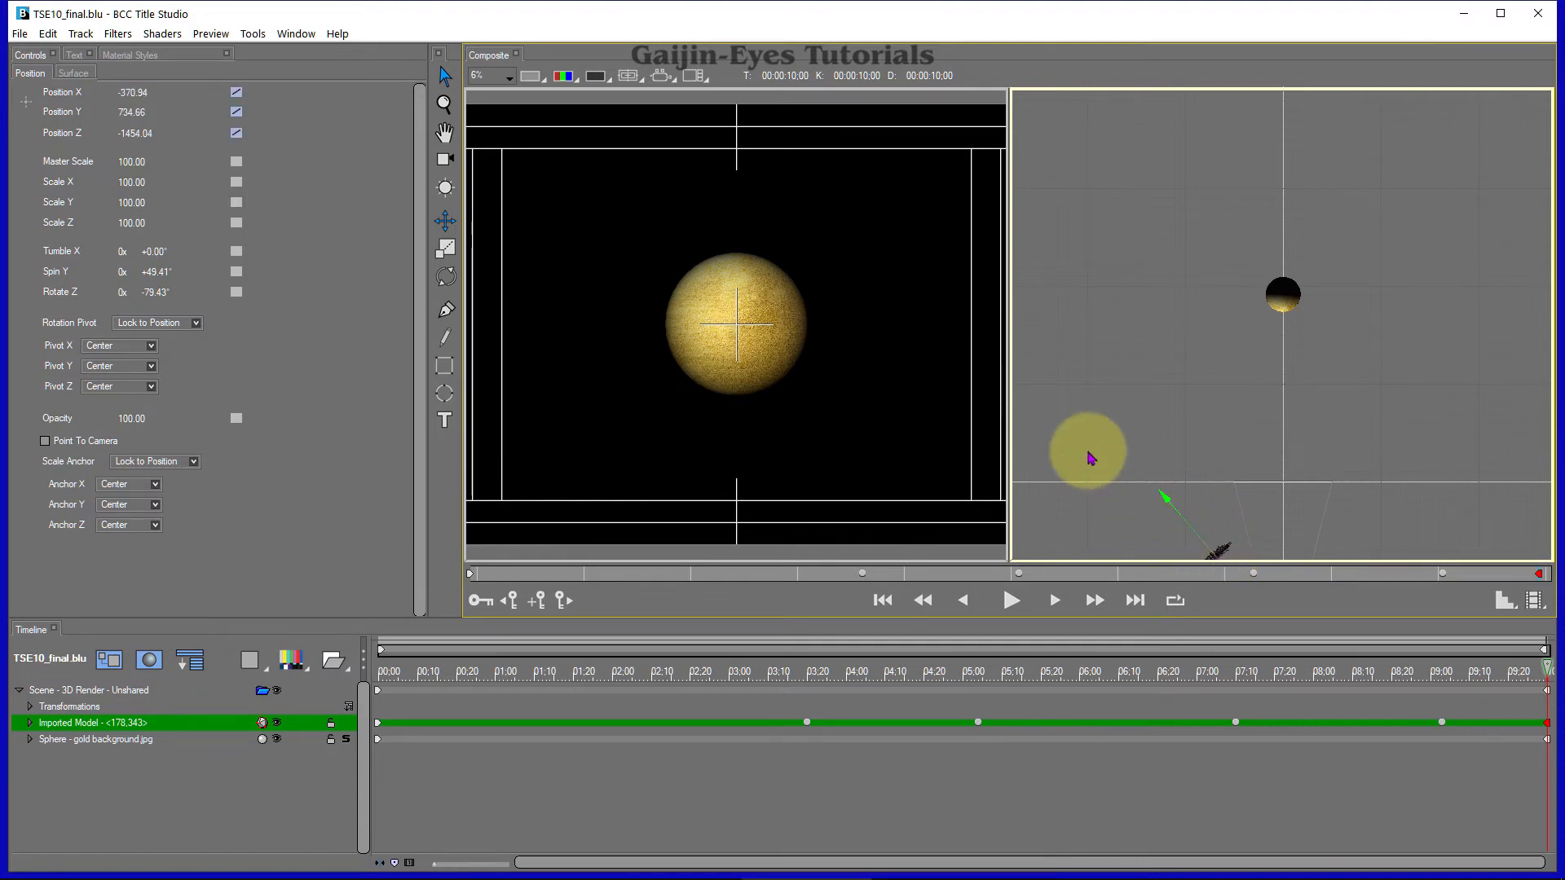
Switch the composite window to the Single view and preview the Falcon animation, stopping at 00:00:08;10
left_click(670, 78)
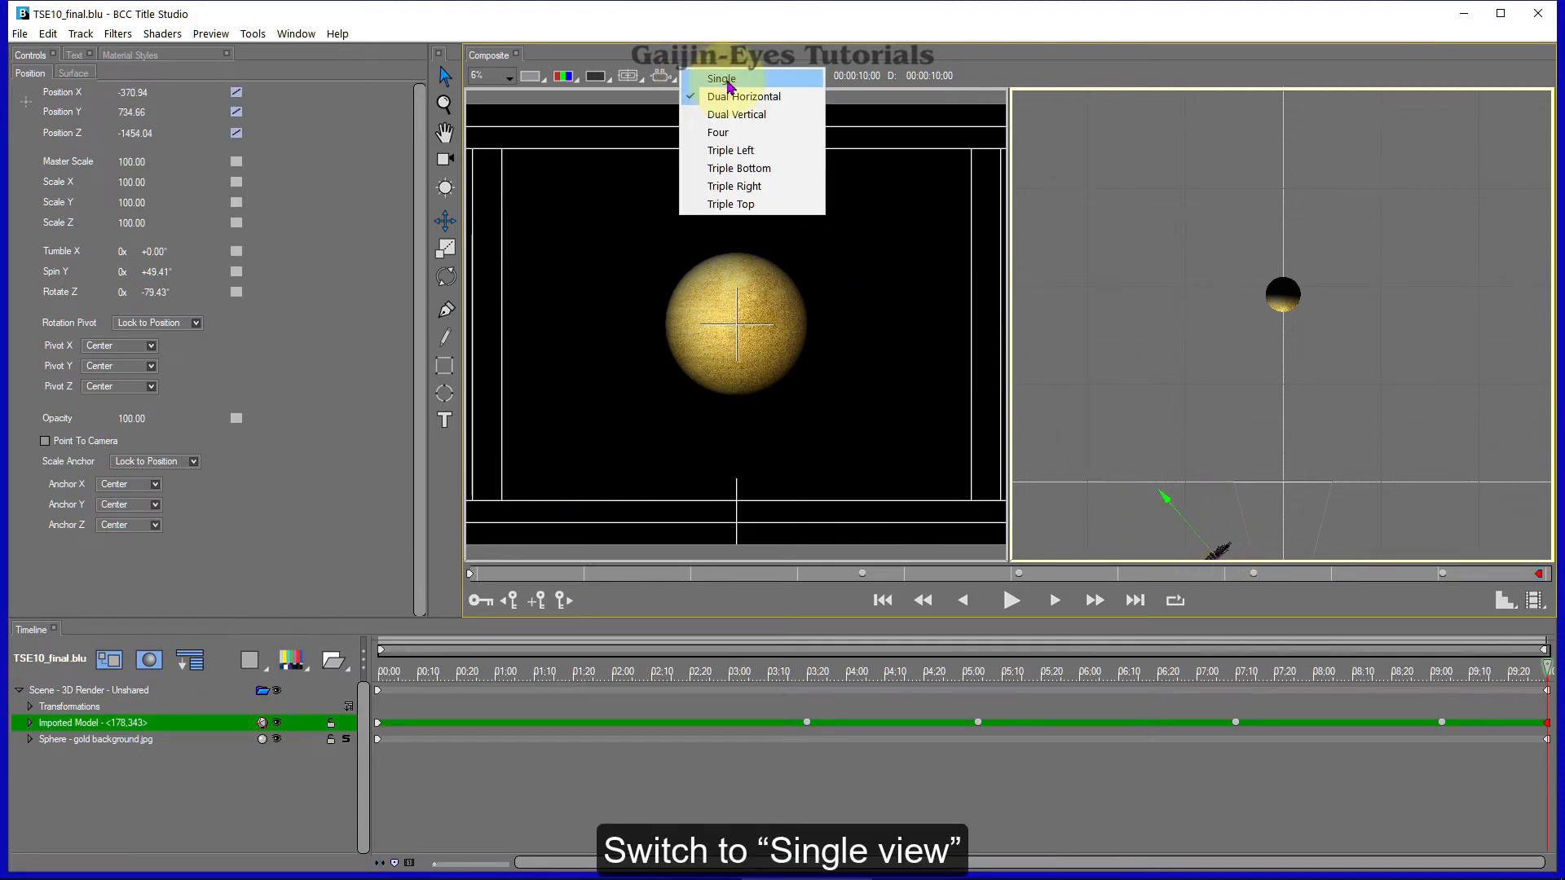
left_click(722, 79)
key("space")
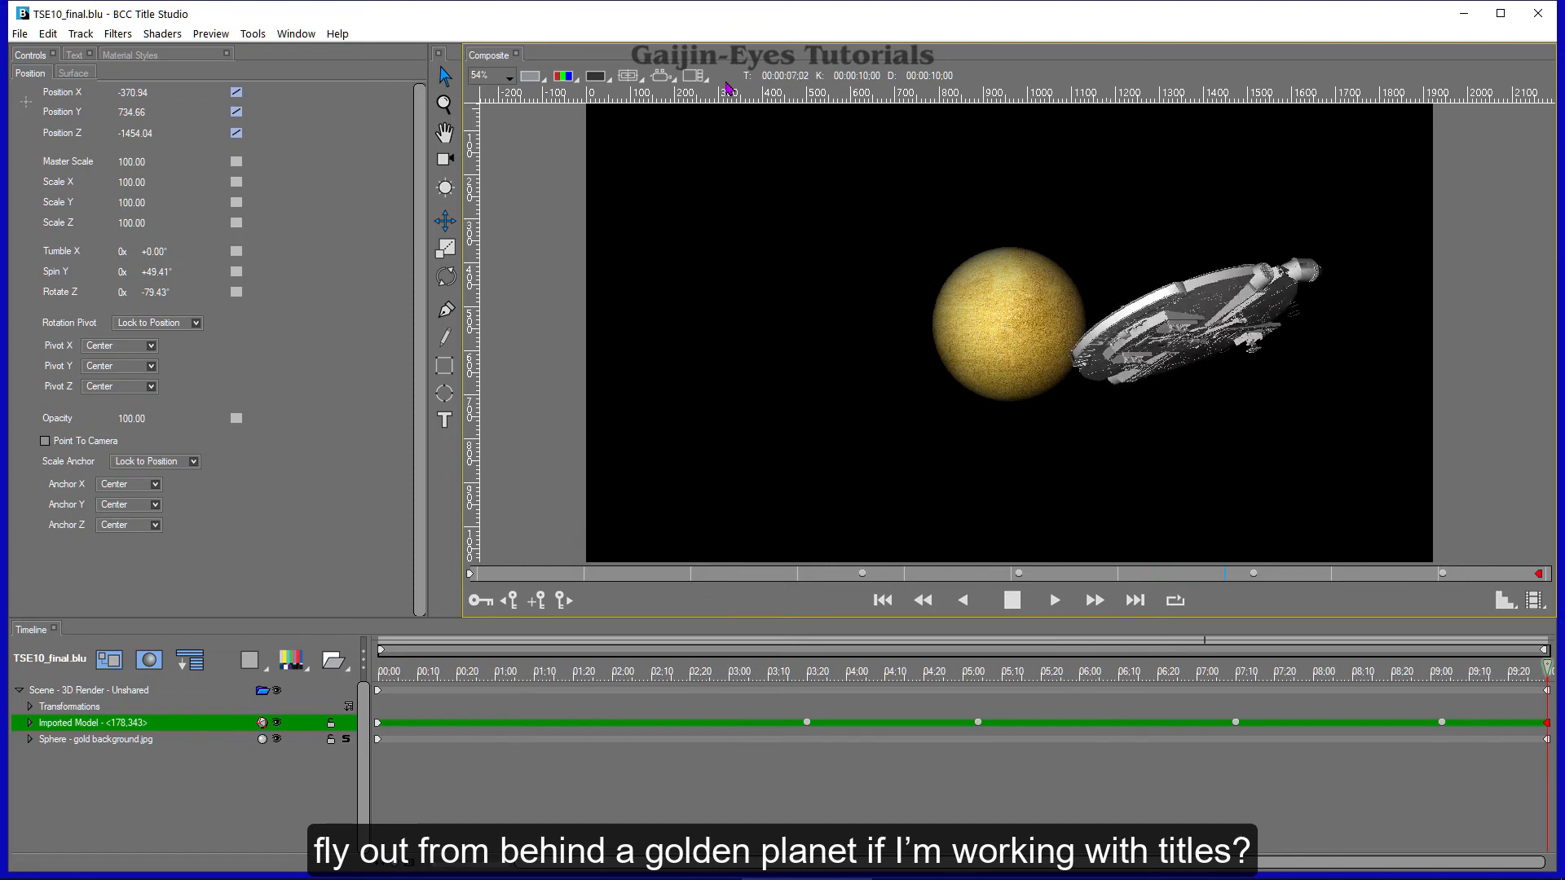
key("space")
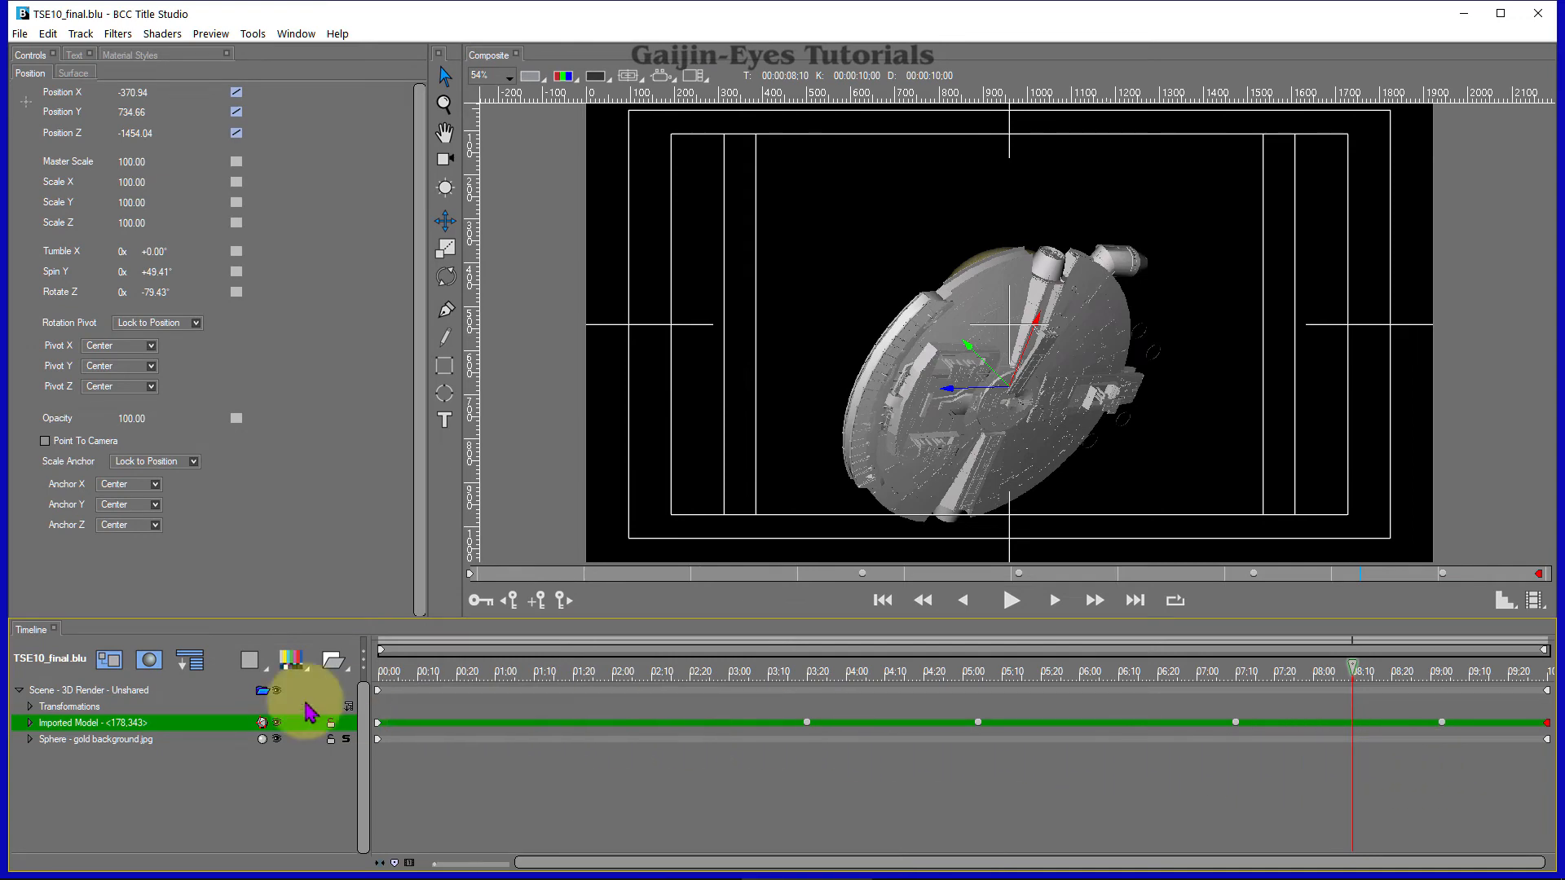
Add an Extruded Text track reading "Gaijin-Eyes" to the 3D scene
left_click(131, 693)
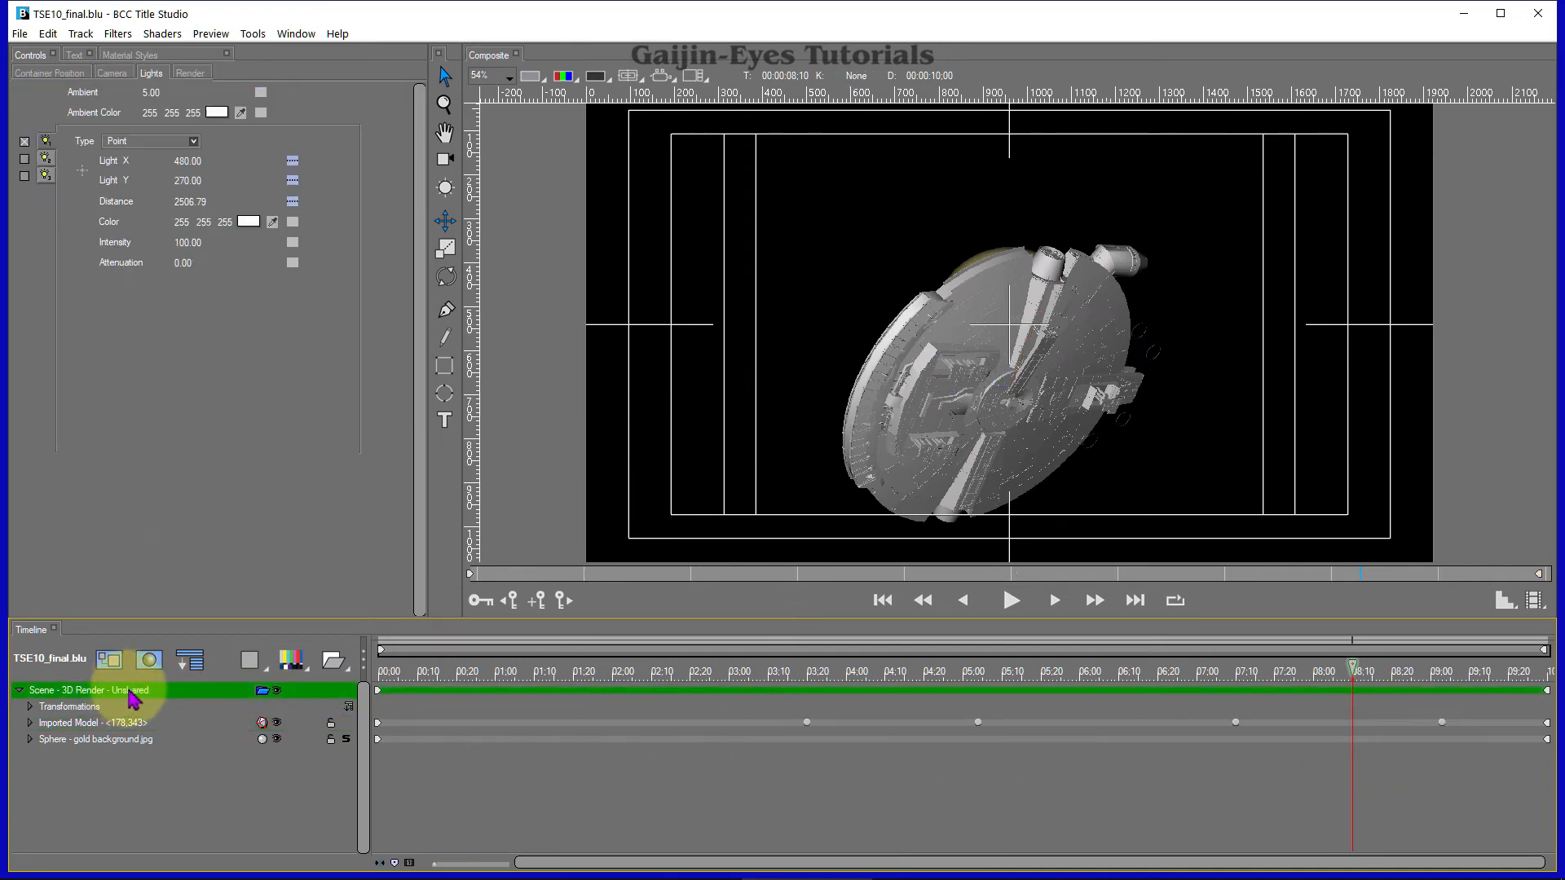
left_click(289, 665)
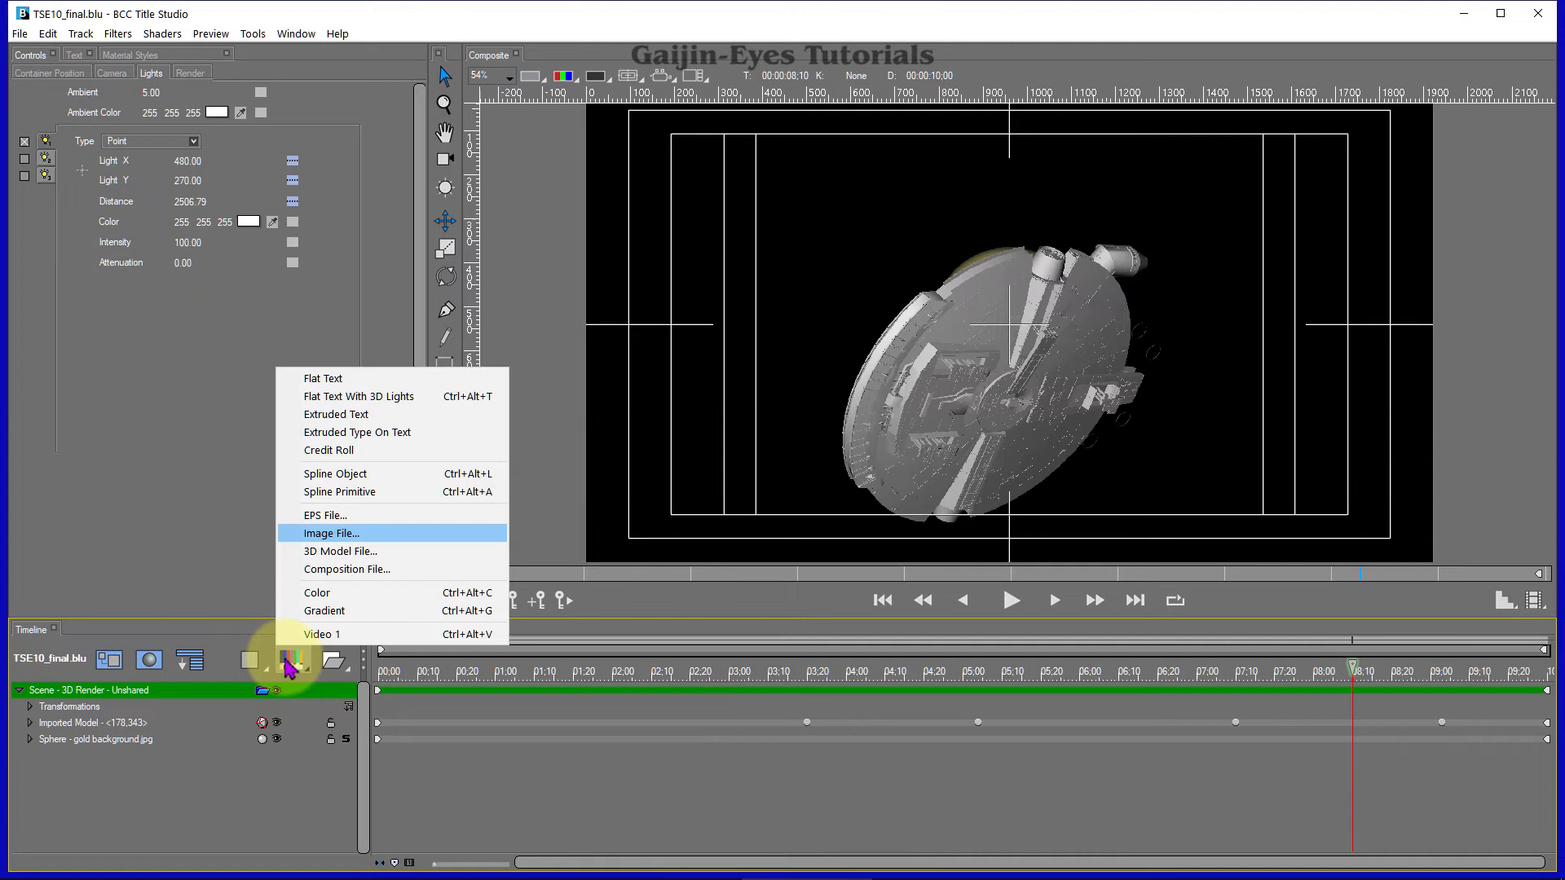
left_click(355, 417)
type("G")
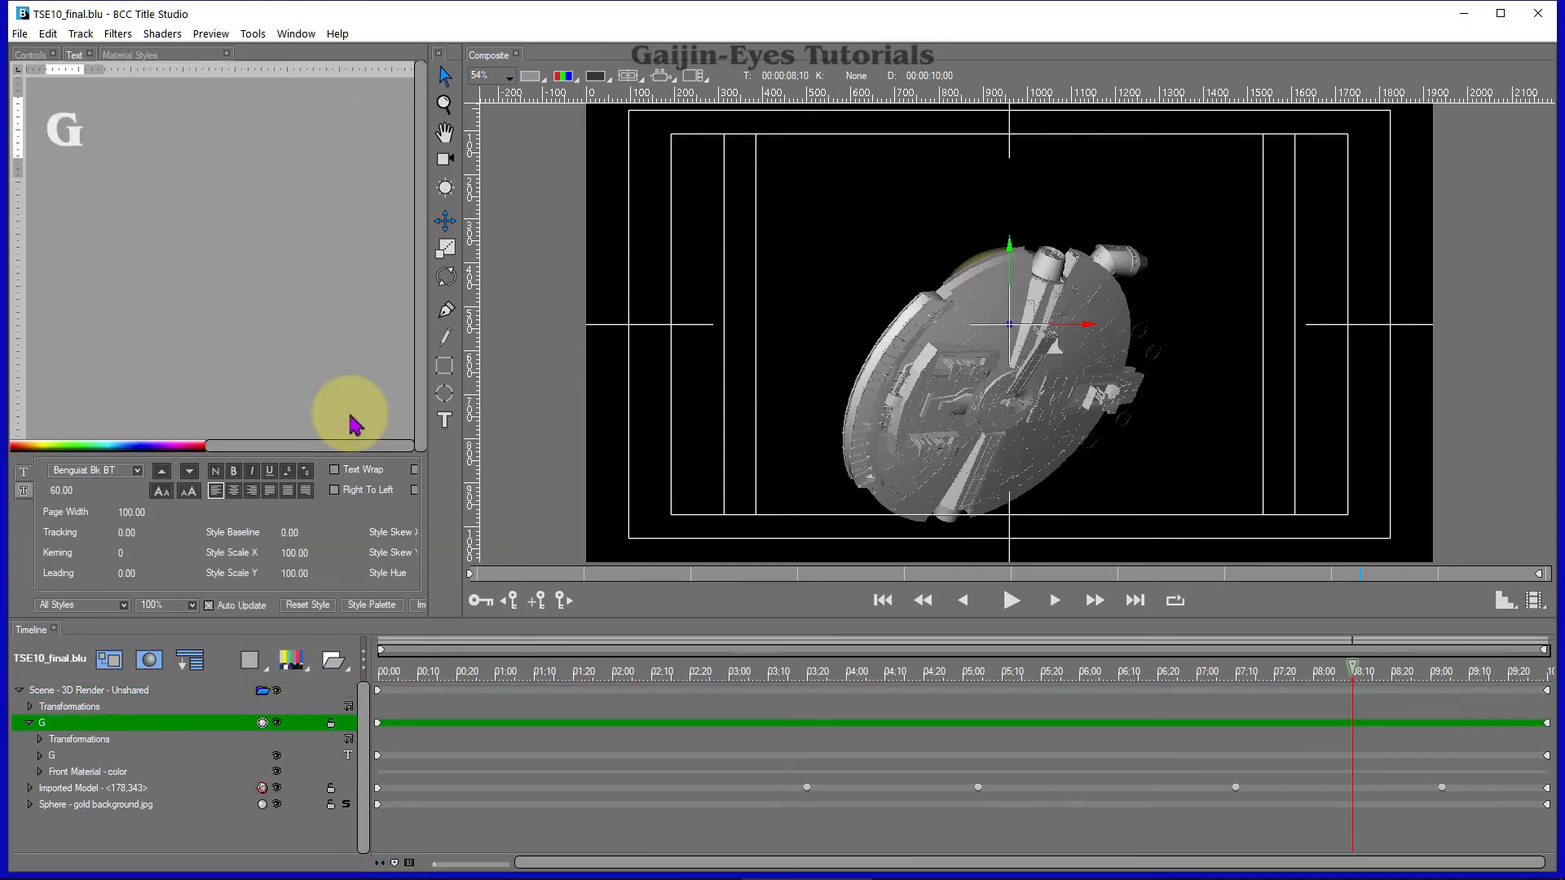
type("aijin-")
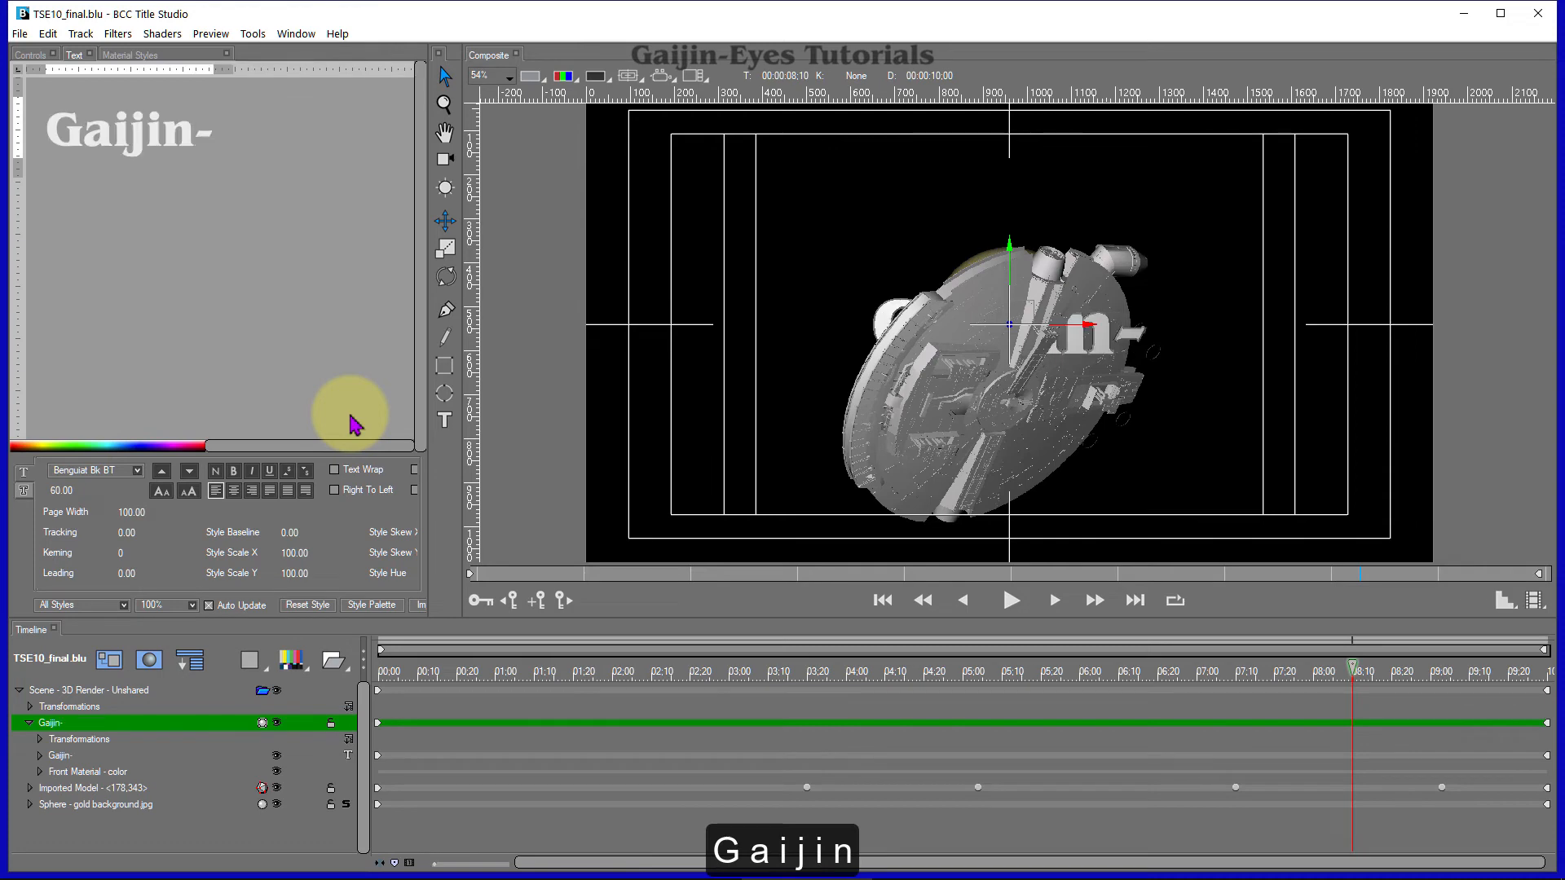
type("Eyes")
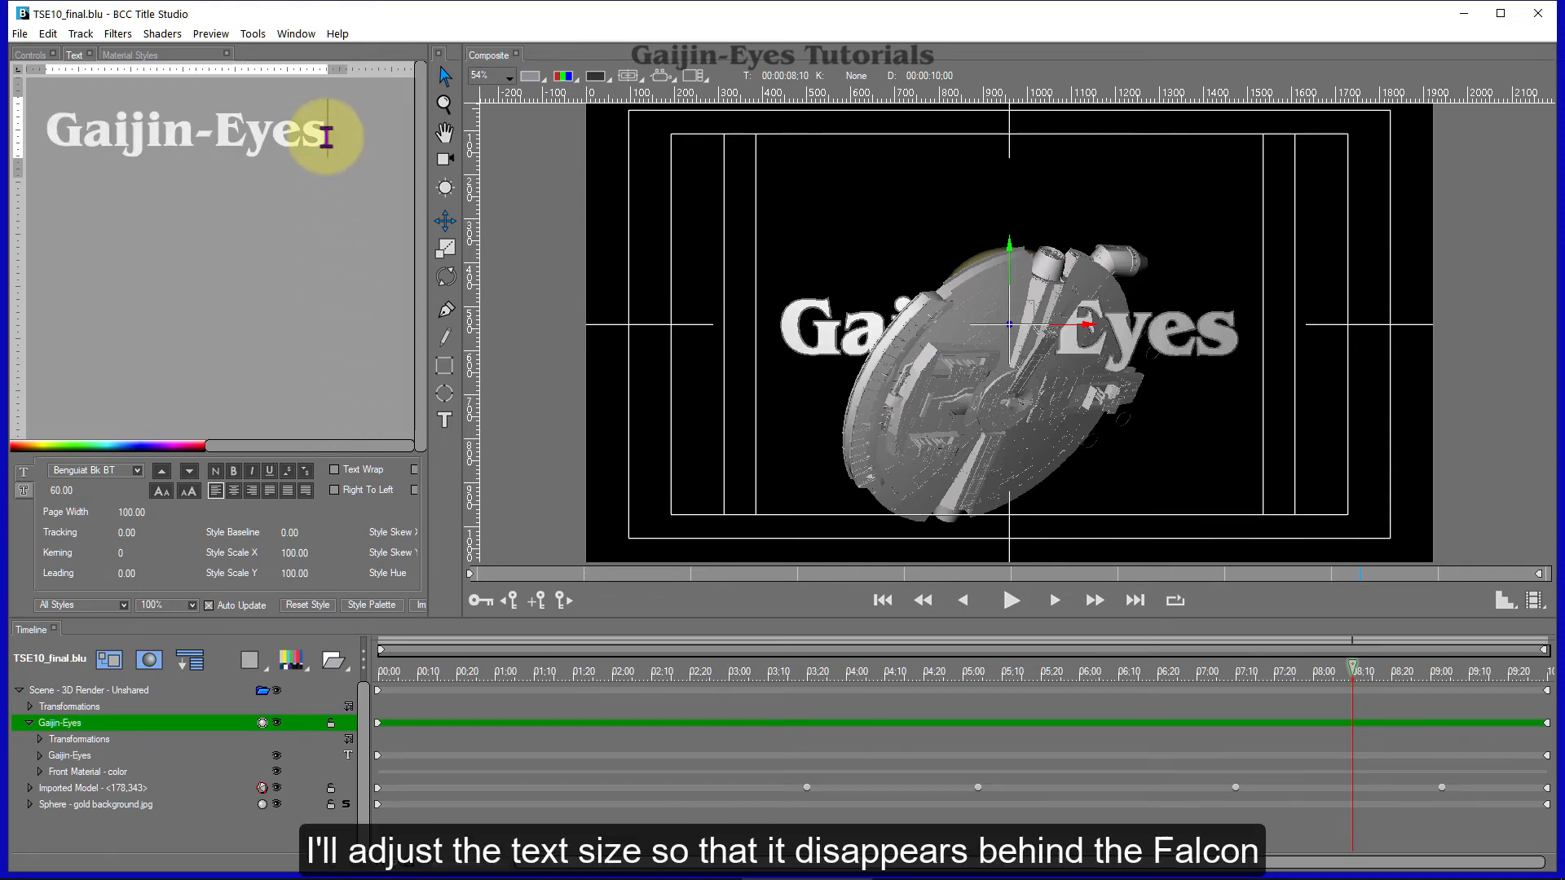
Try a font size of 40 for the entire Gaijin-Eyes text
left_click_drag(326, 135, 13, 208)
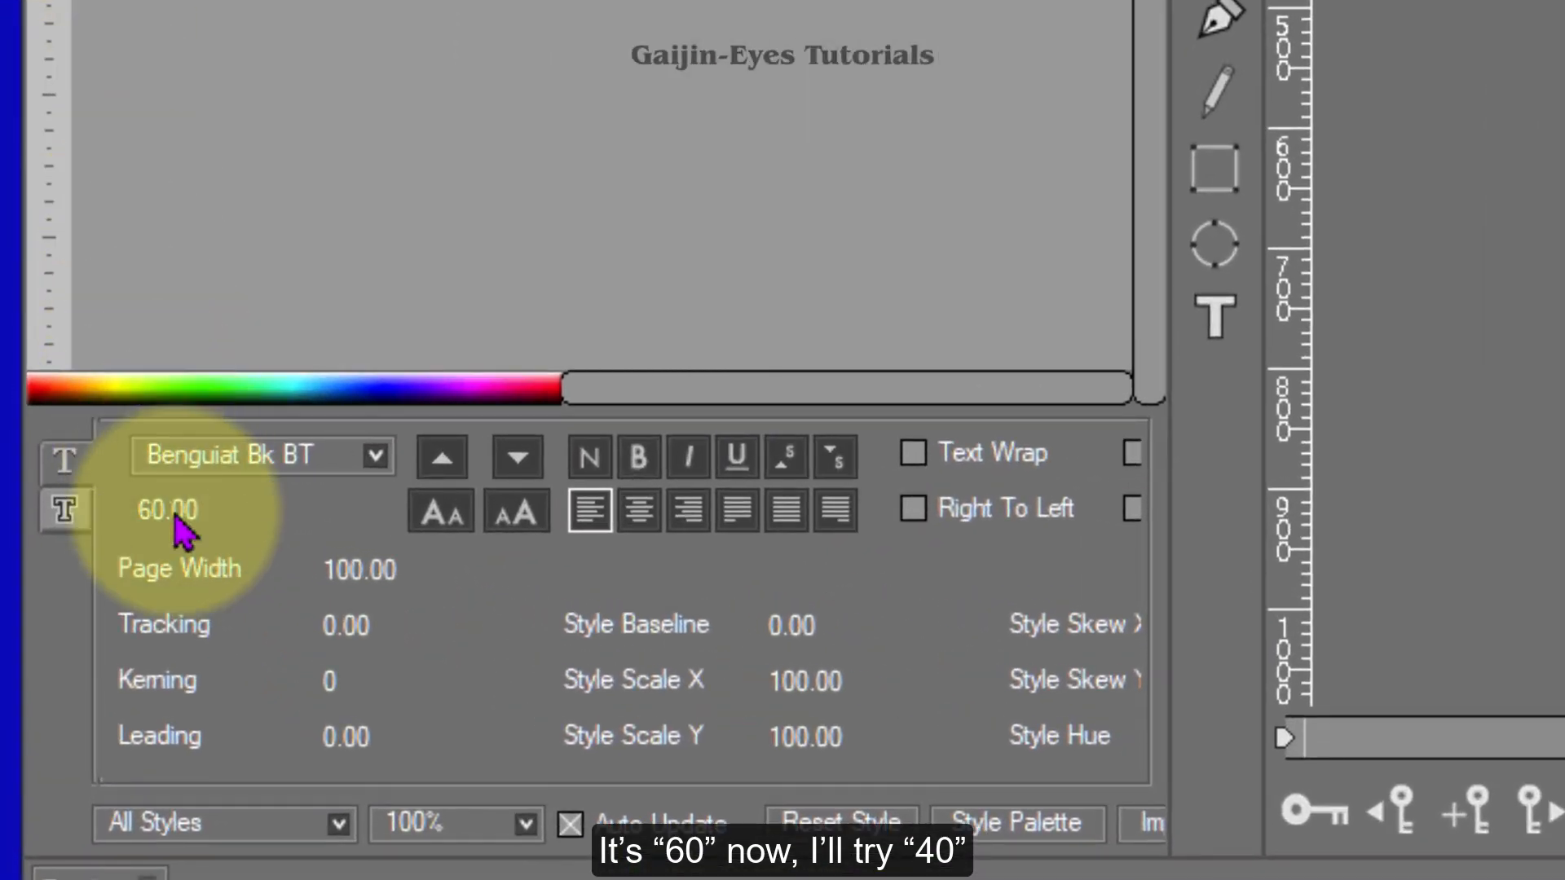
double_click(175, 515)
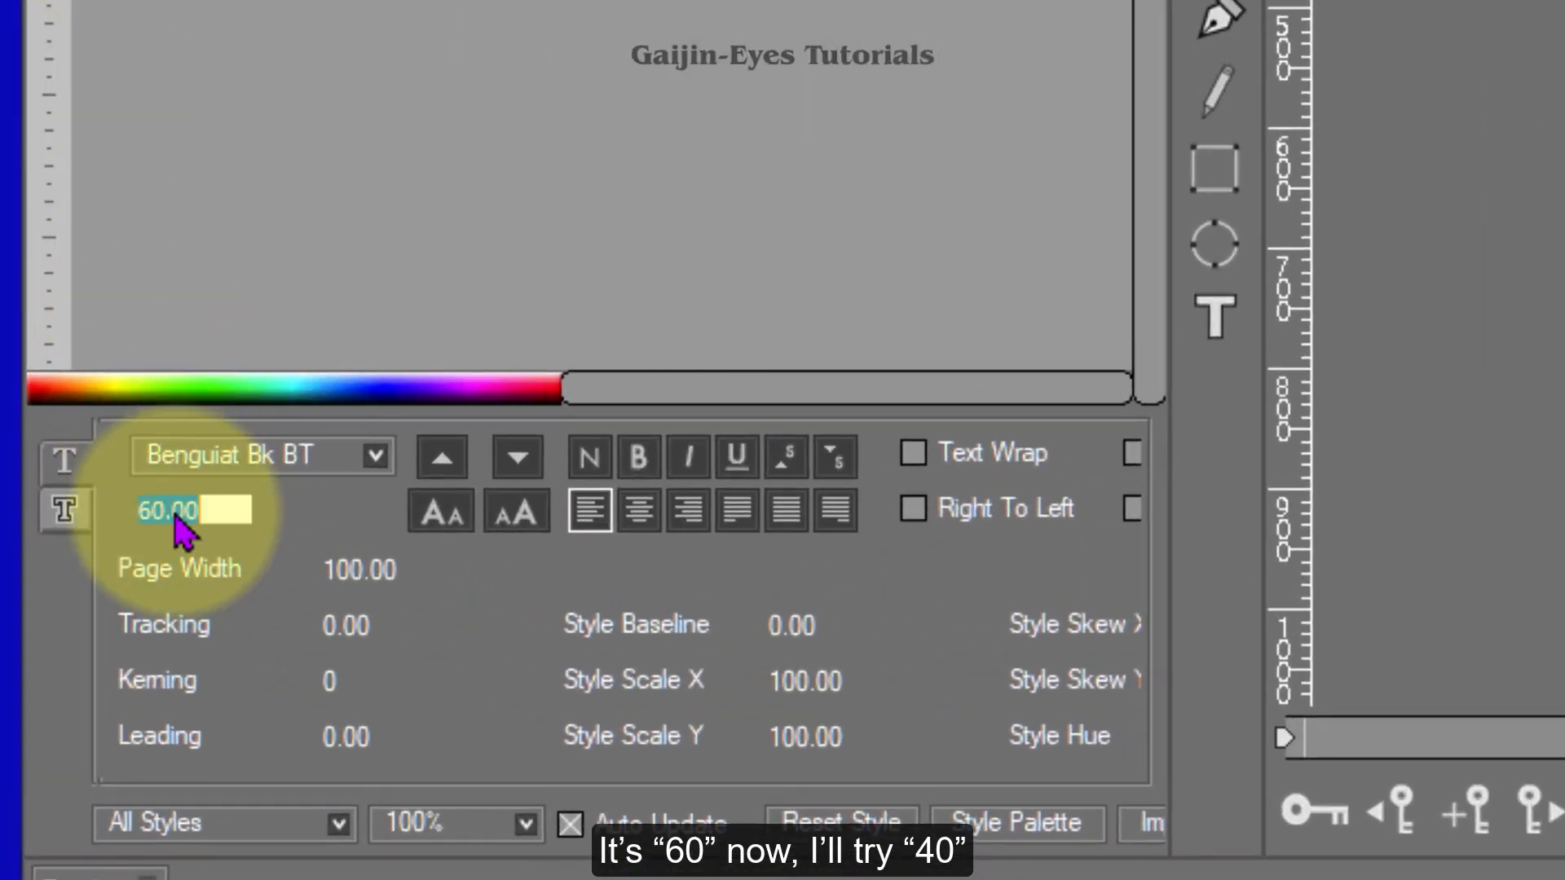
type("40")
key("Return")
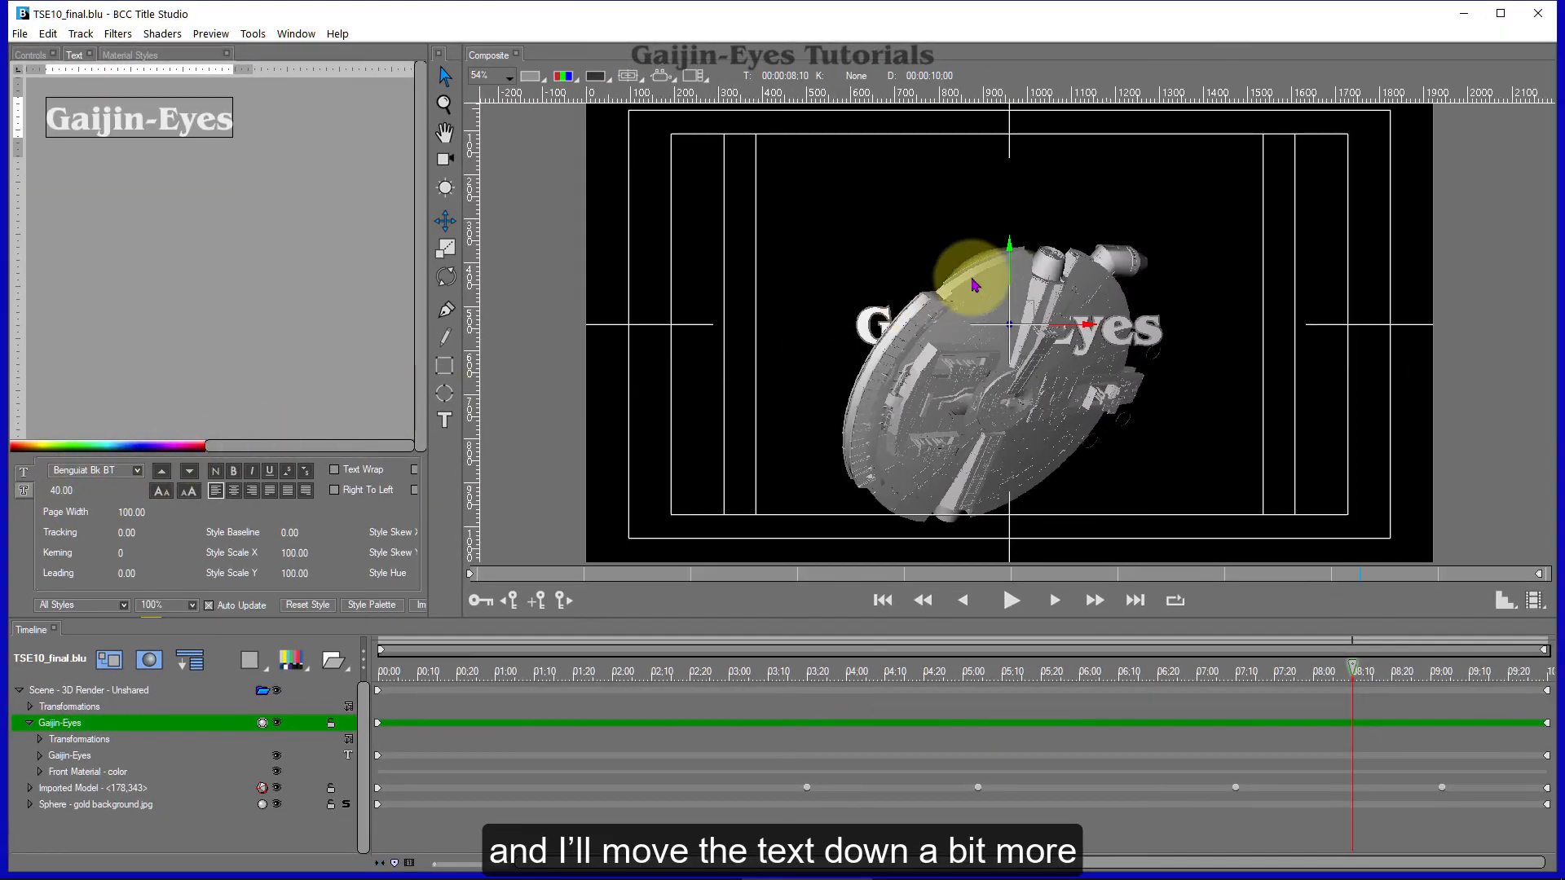
Lower the Gaijin-Eyes text to the middle of the Falcon and set its font size to 36
left_click_drag(1023, 273, 1011, 326)
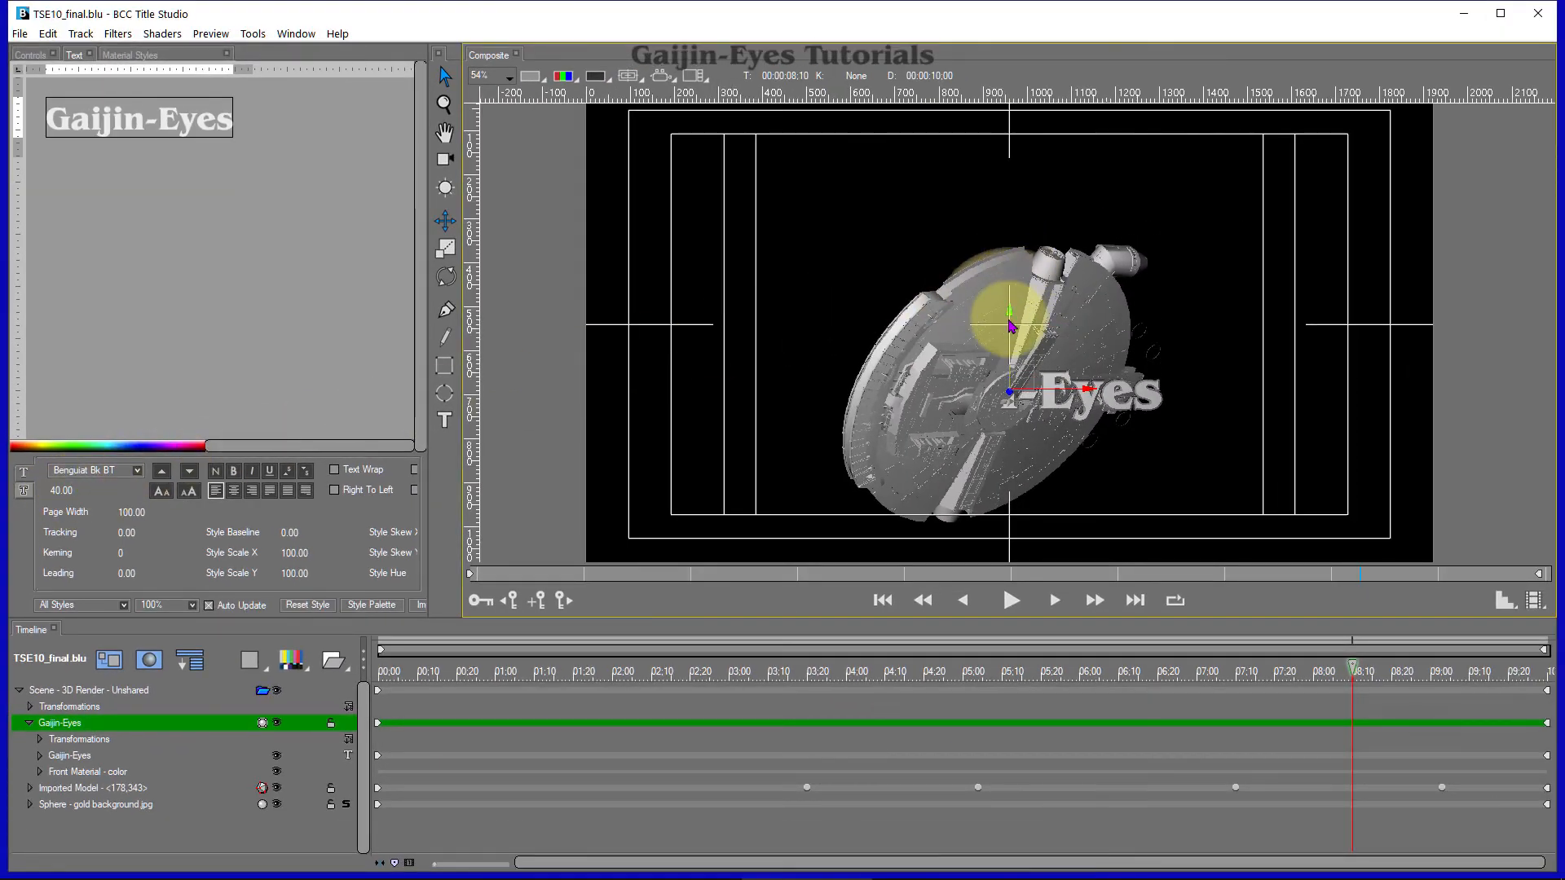
left_click(178, 130)
key("ctrl+a")
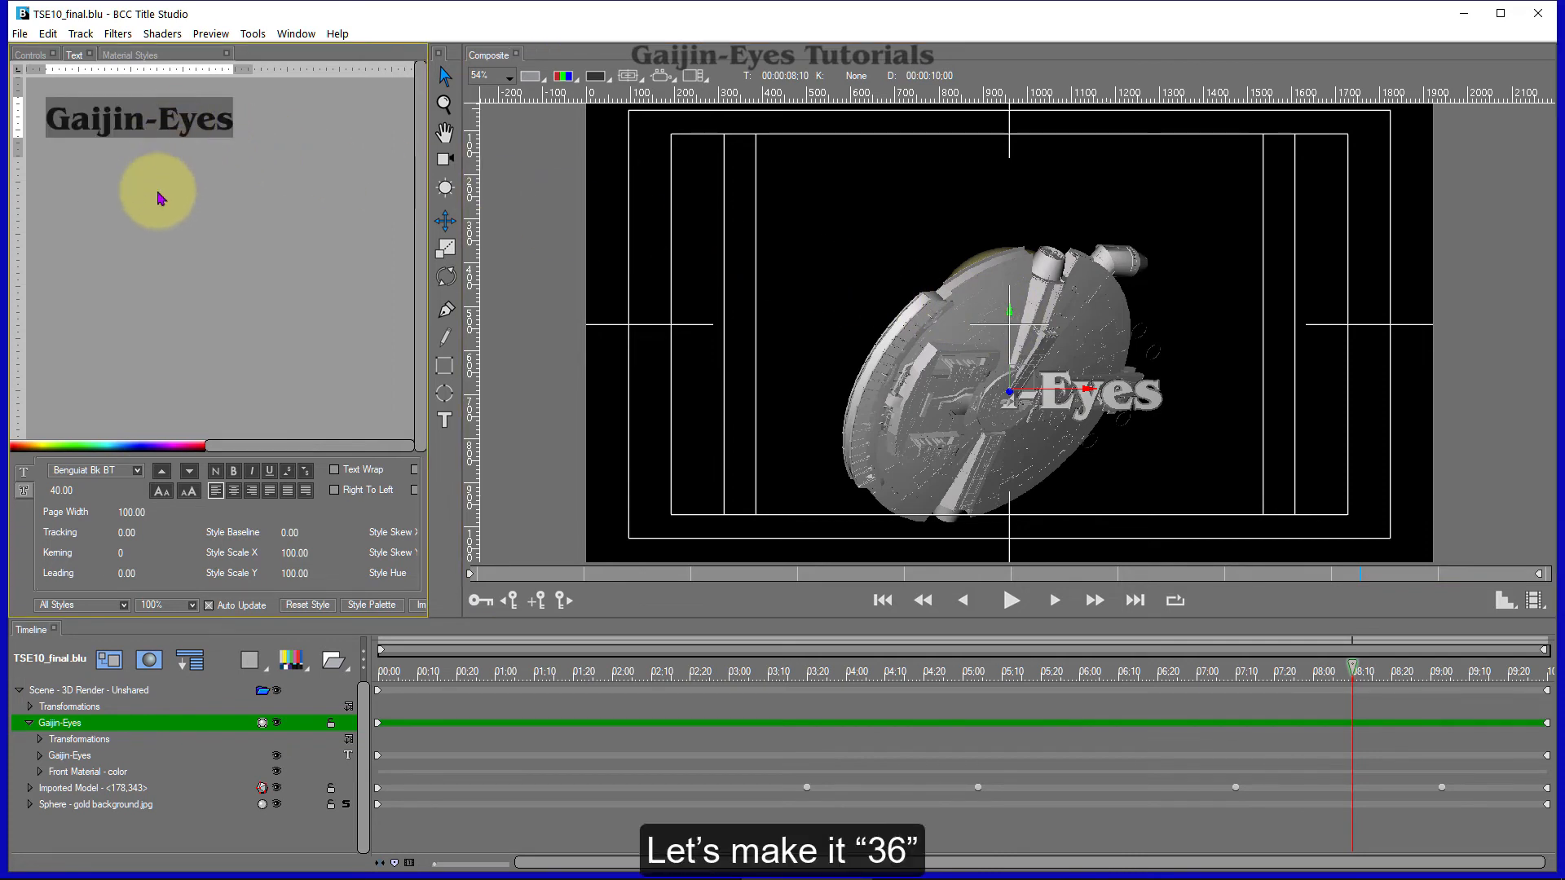
left_click(61, 490)
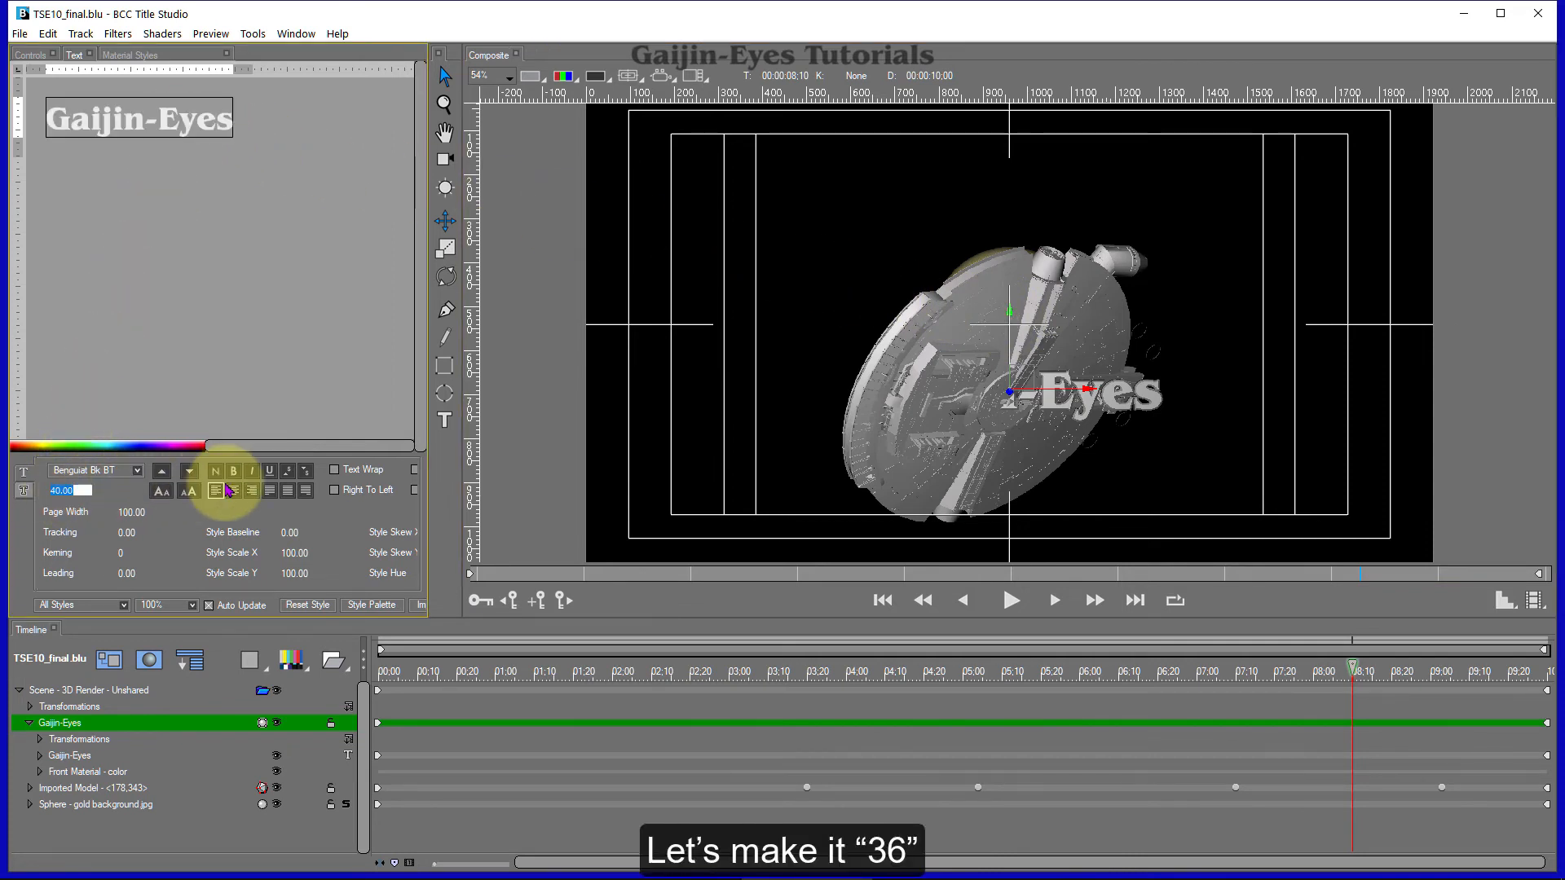
key("Return")
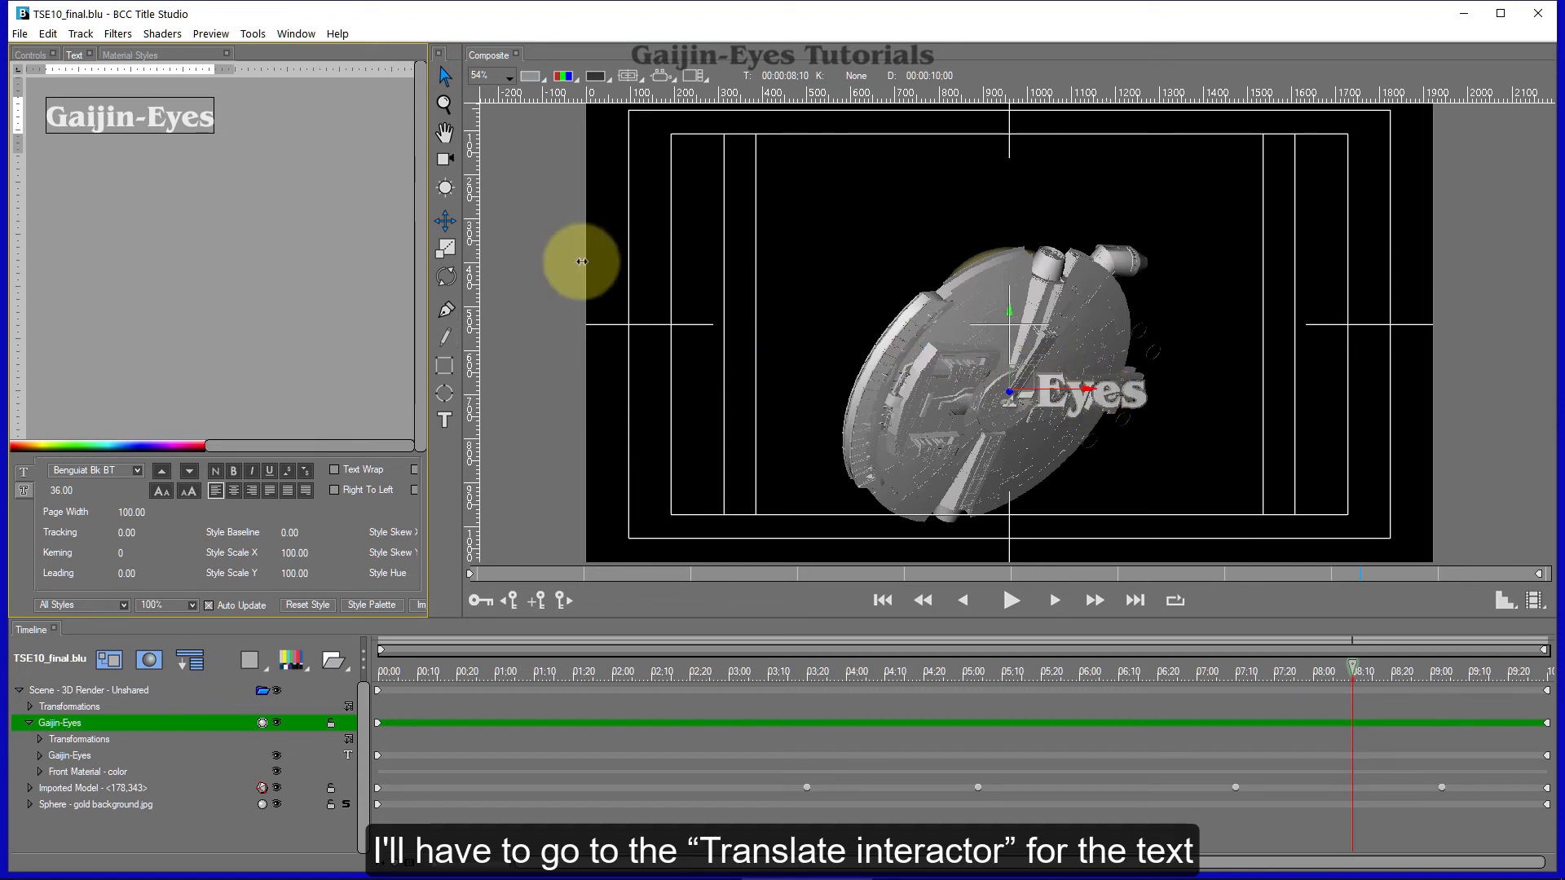
Push the text back in depth until the Falcon fully covers it, then toggle the Falcon's visibility off and on to check the placement
left_click(451, 231)
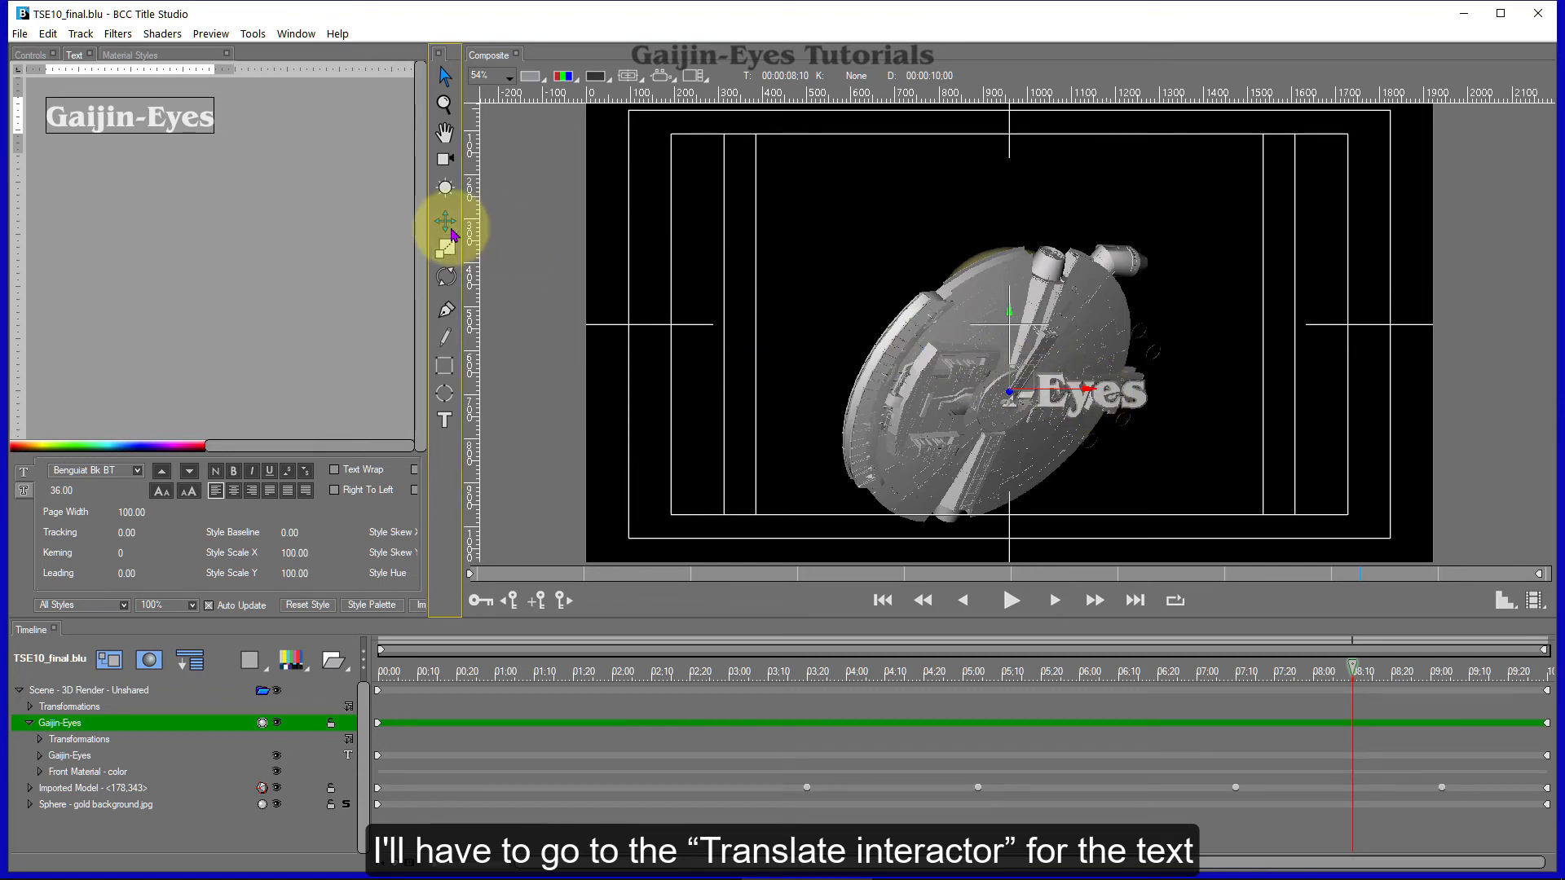
left_click(991, 403)
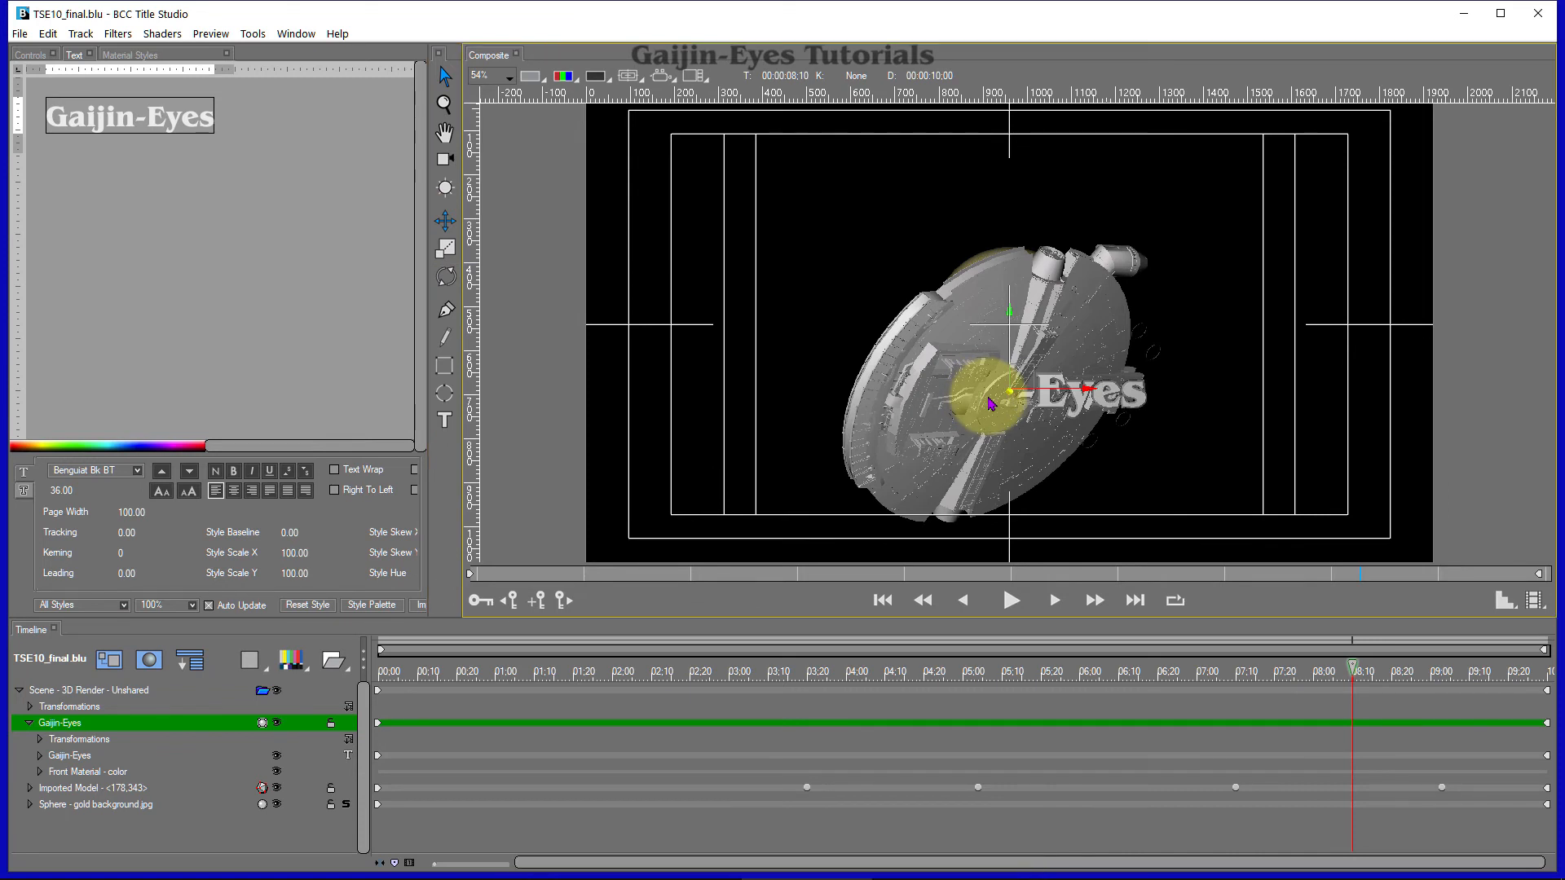
scroll(988, 398, "down", 5)
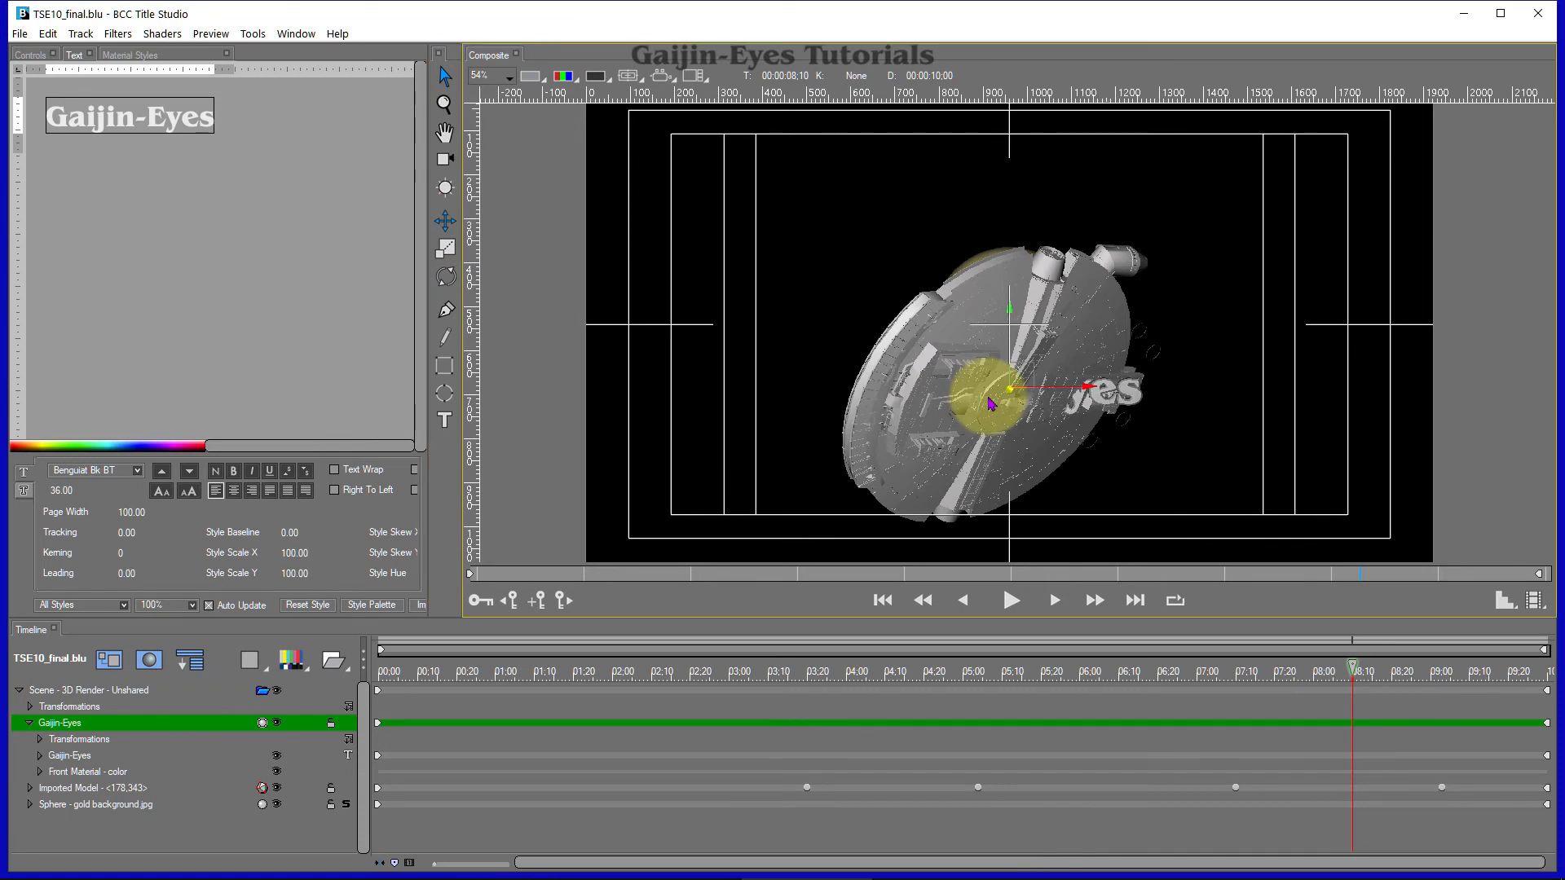
left_click_drag(989, 398, 1005, 321, "ctrl")
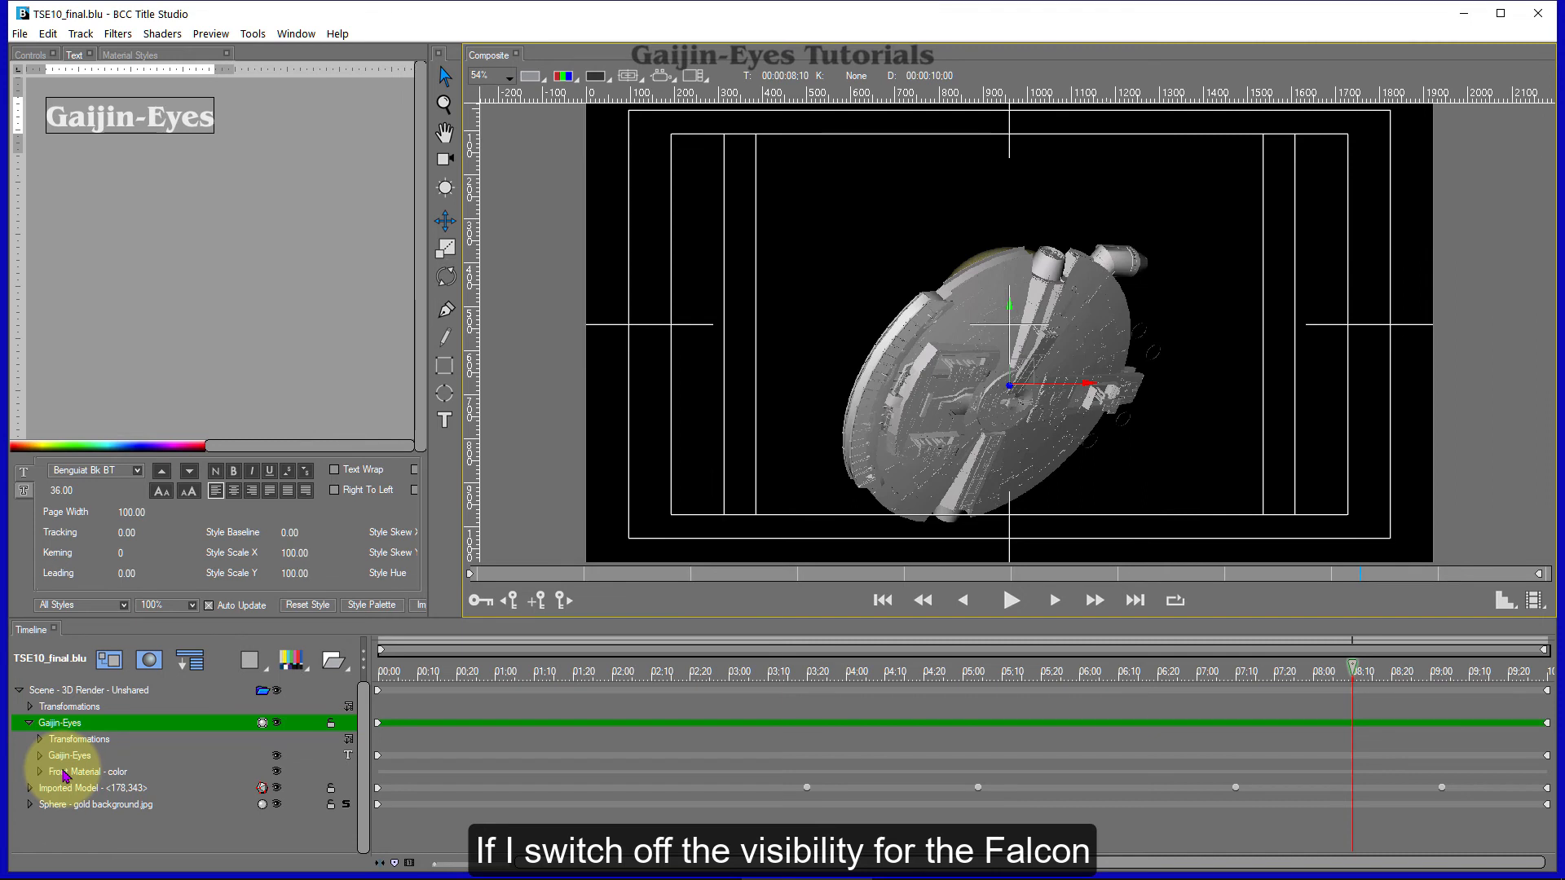
left_click(276, 788)
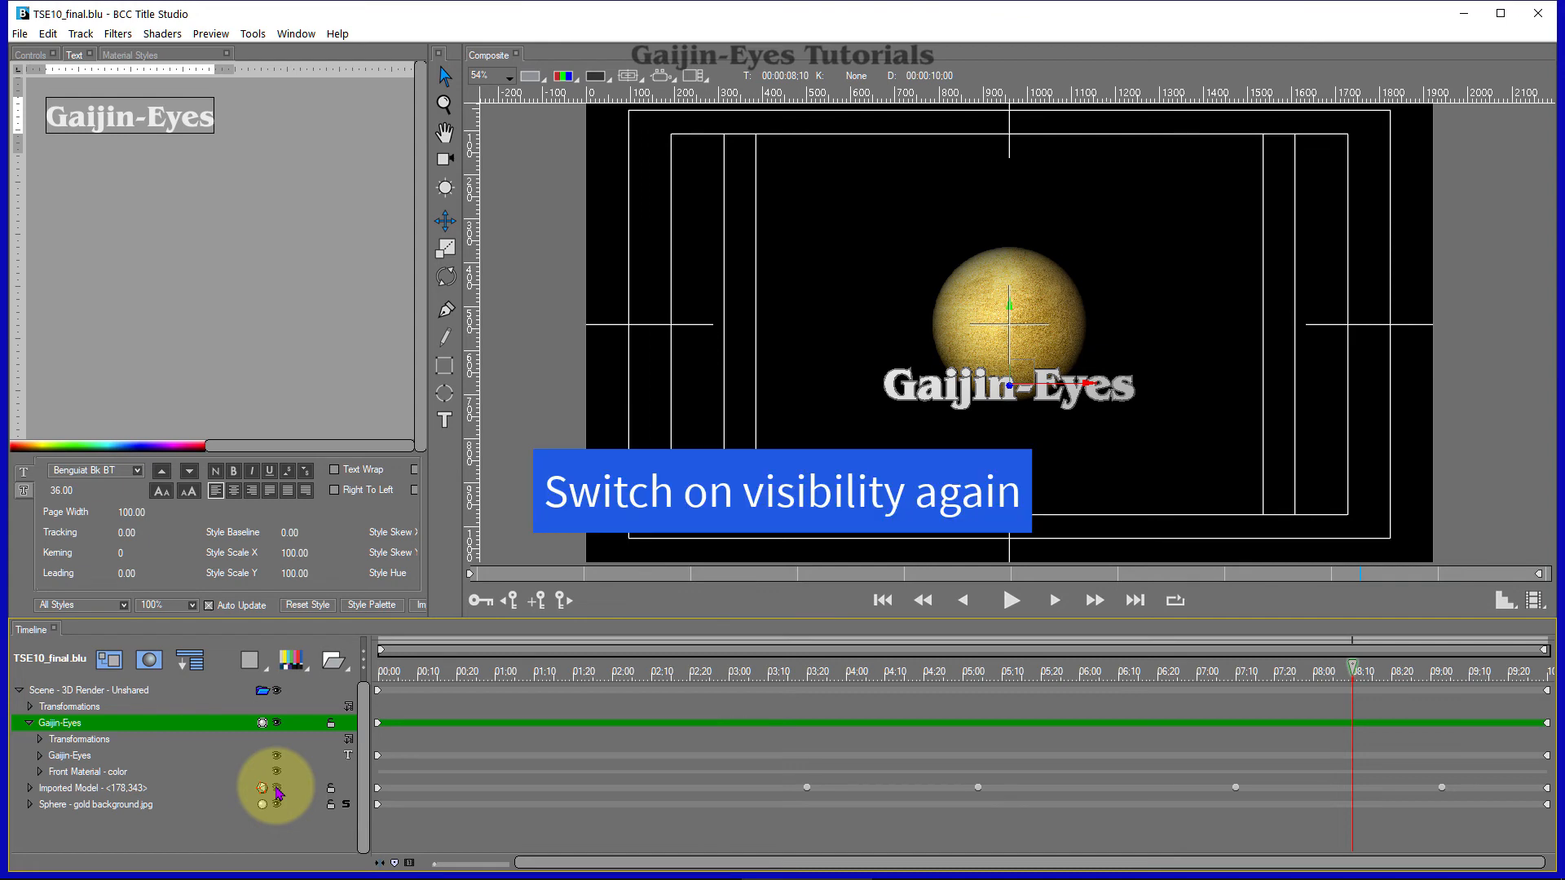
left_click(276, 788)
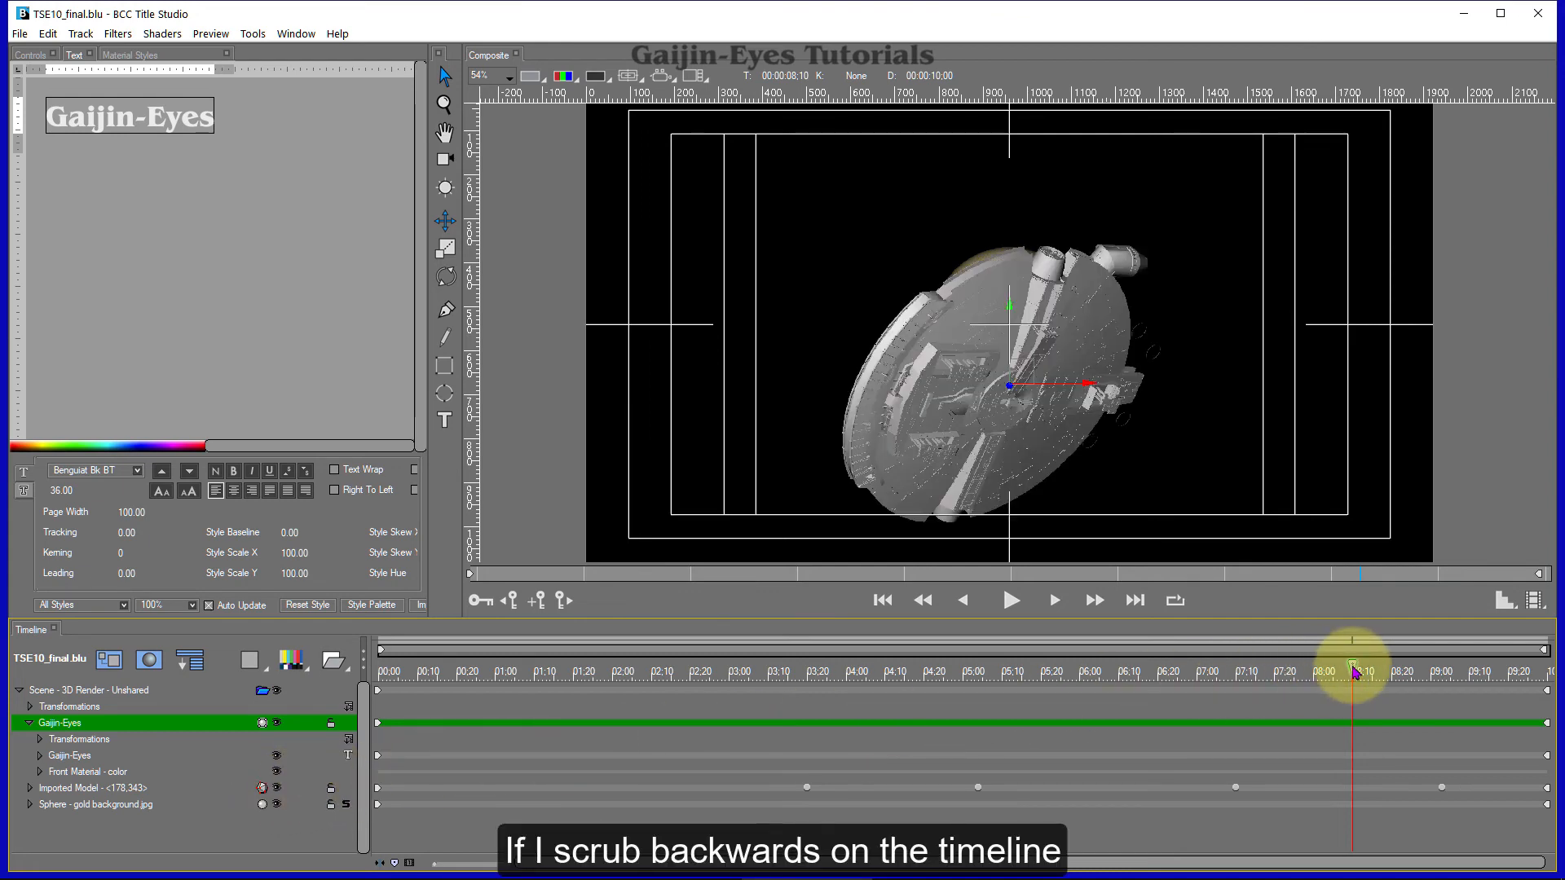
Find the earliest time the Falcon hides the text, set the text track's first keyframe to 00:00:08;07, and play the animation
left_click_drag(1354, 671, 1338, 674)
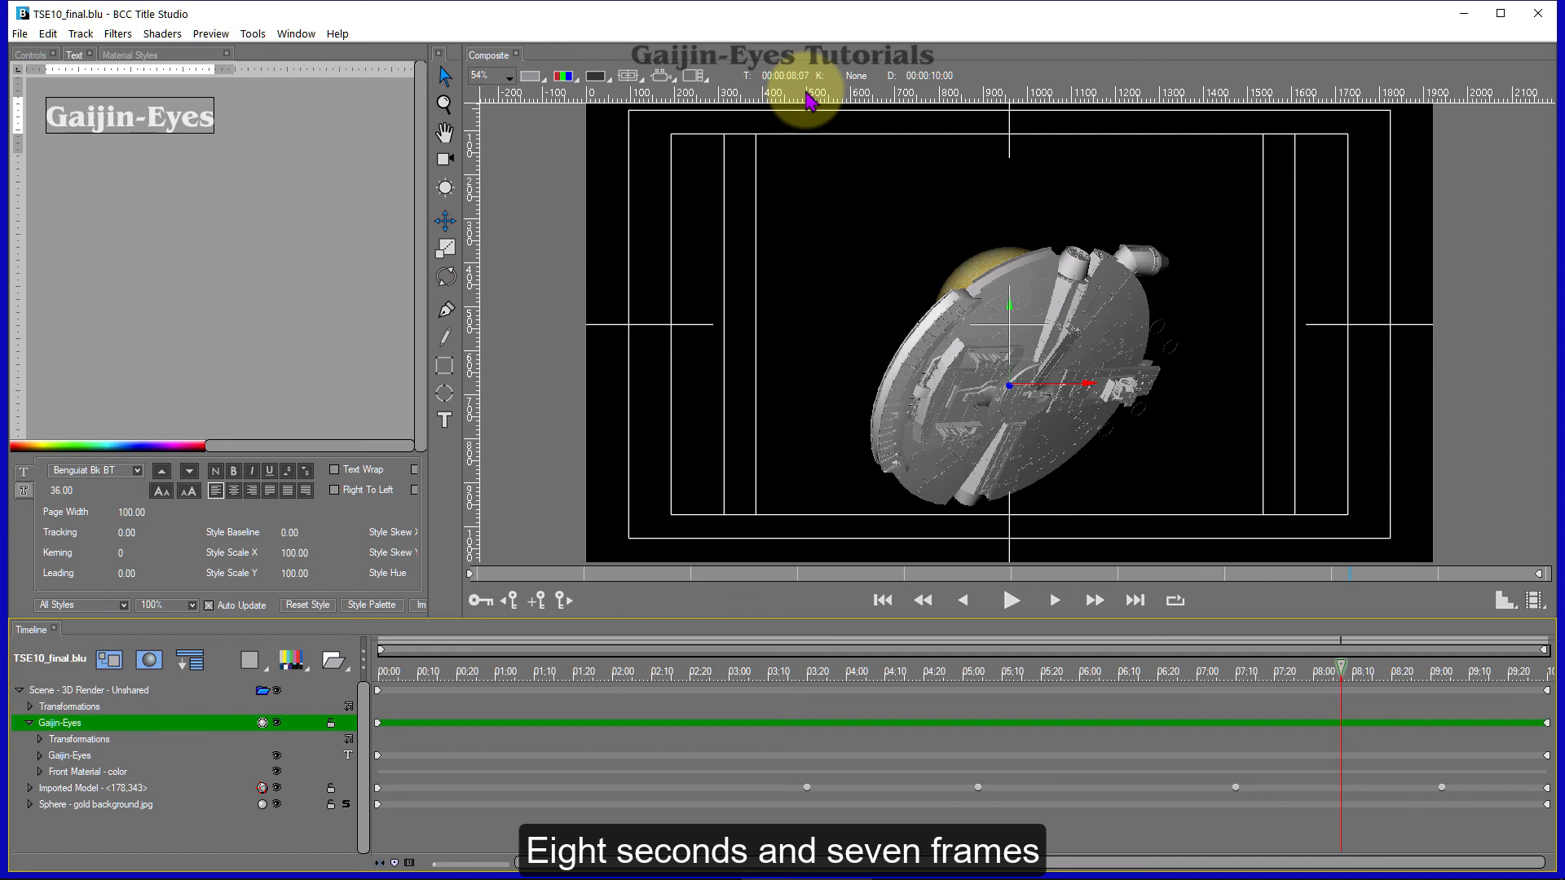
left_click(378, 723)
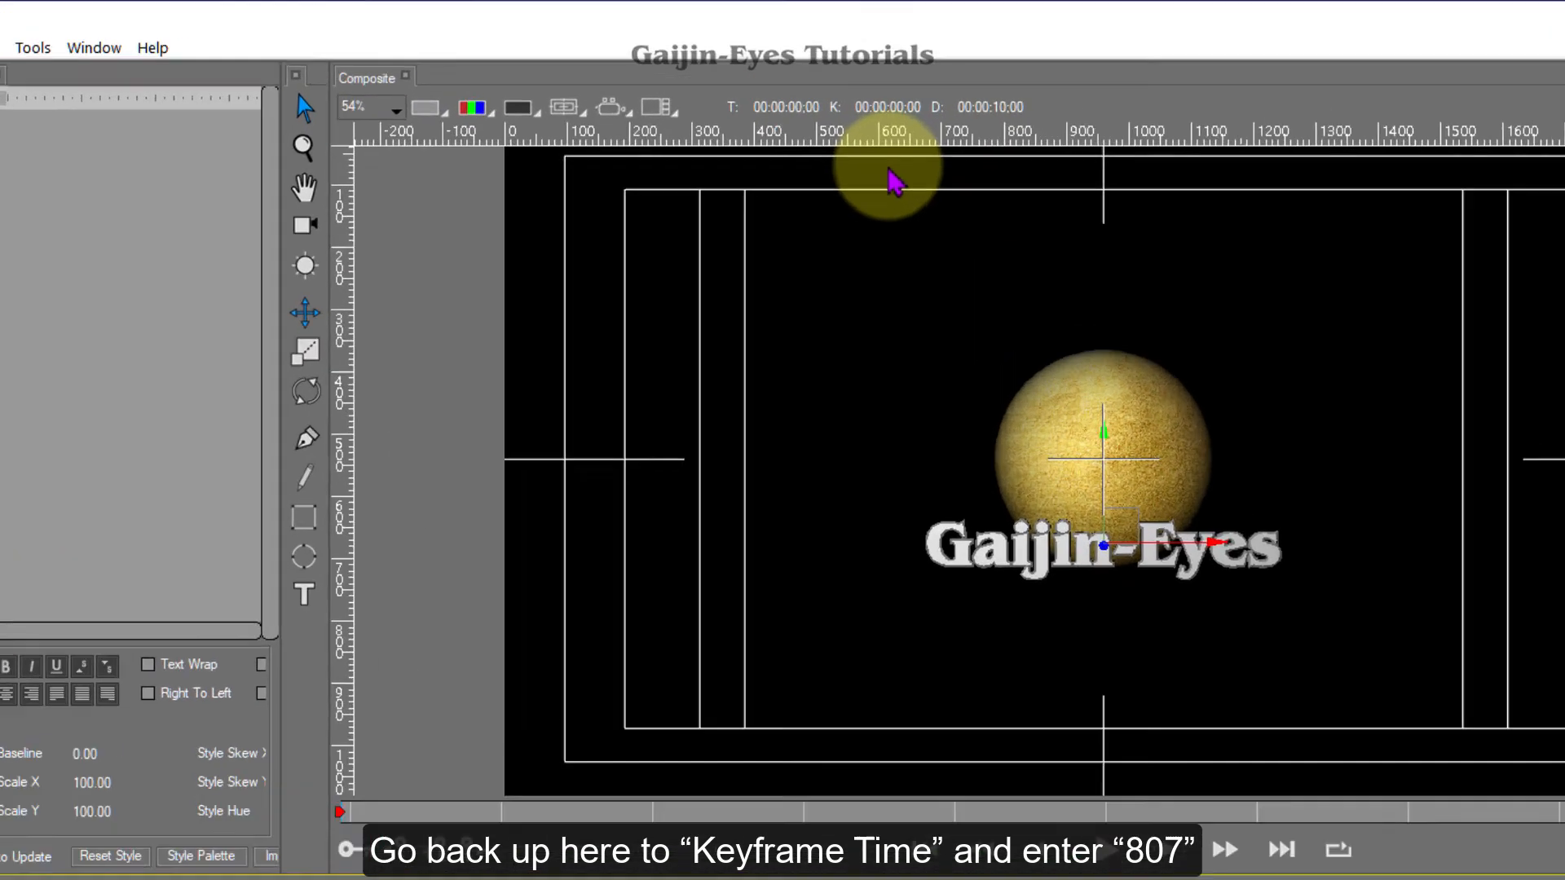
left_click(856, 75)
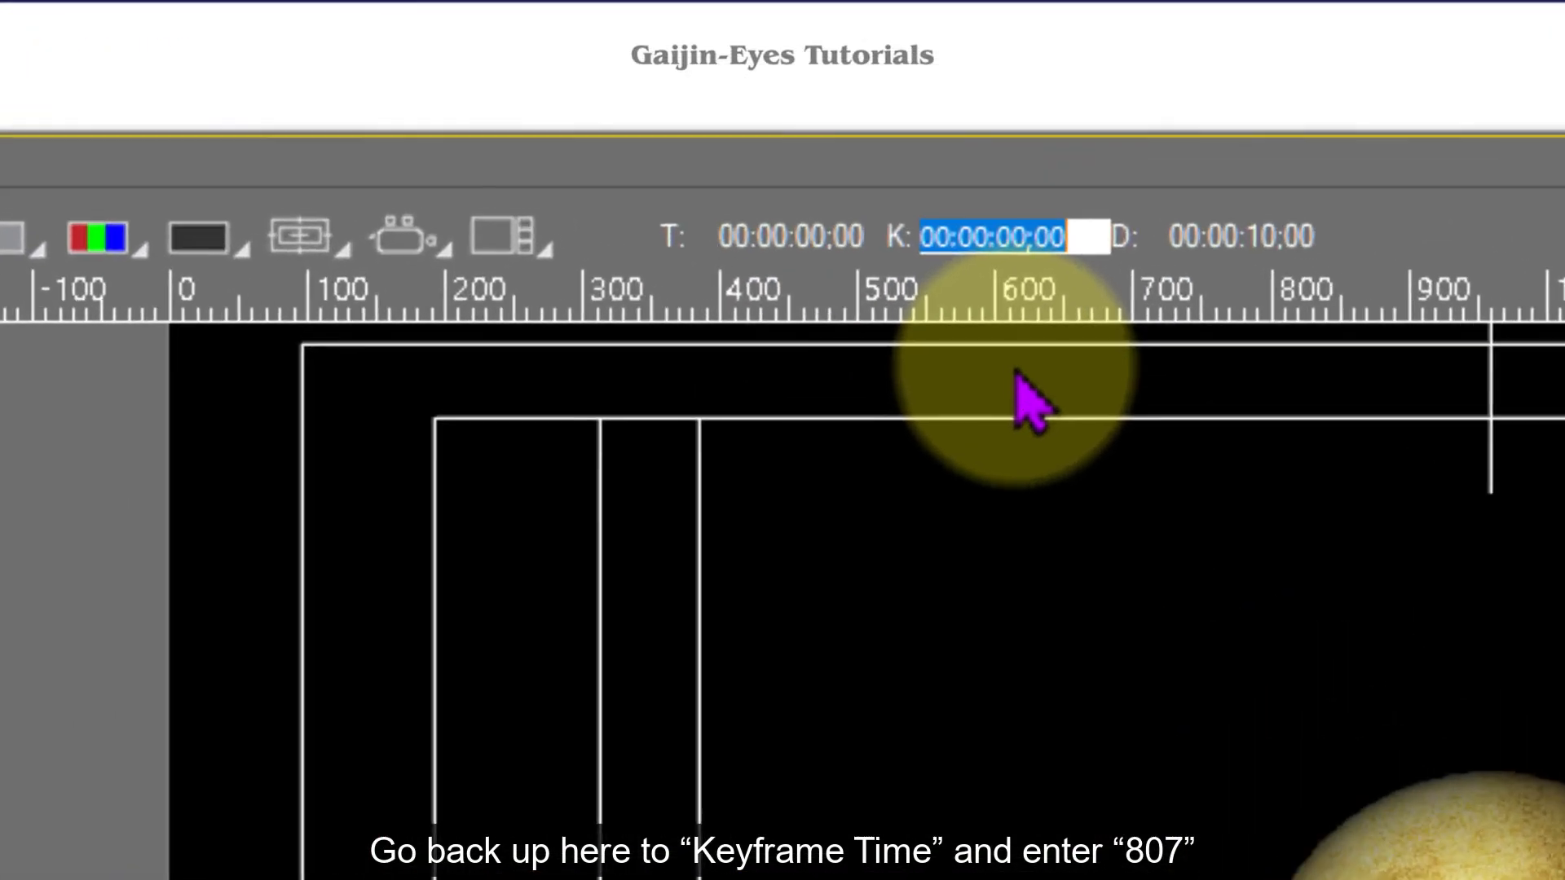
type("807")
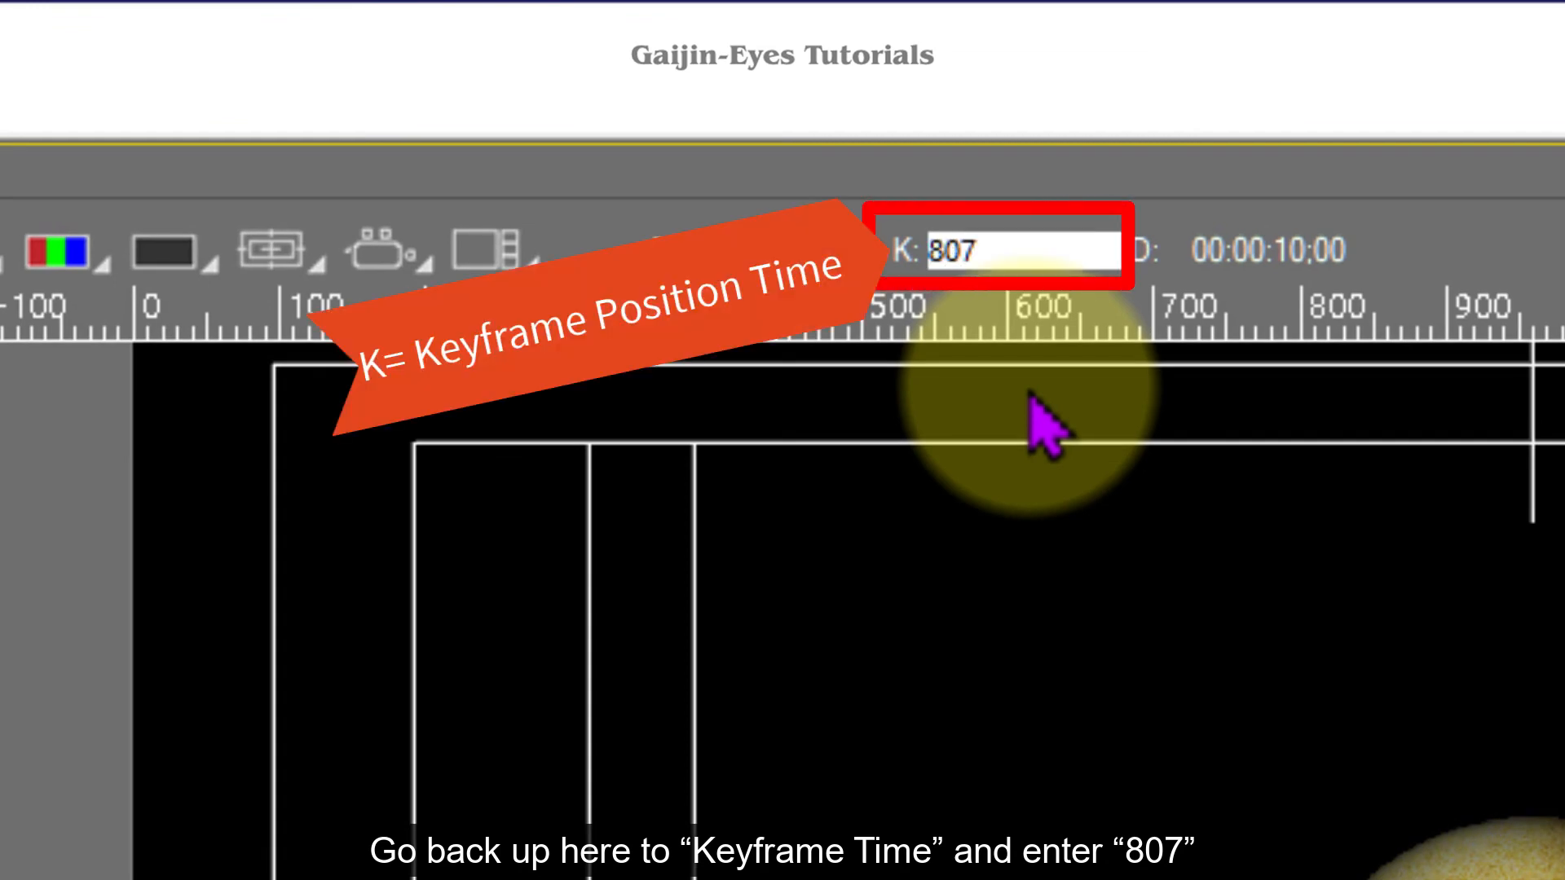
key("Return")
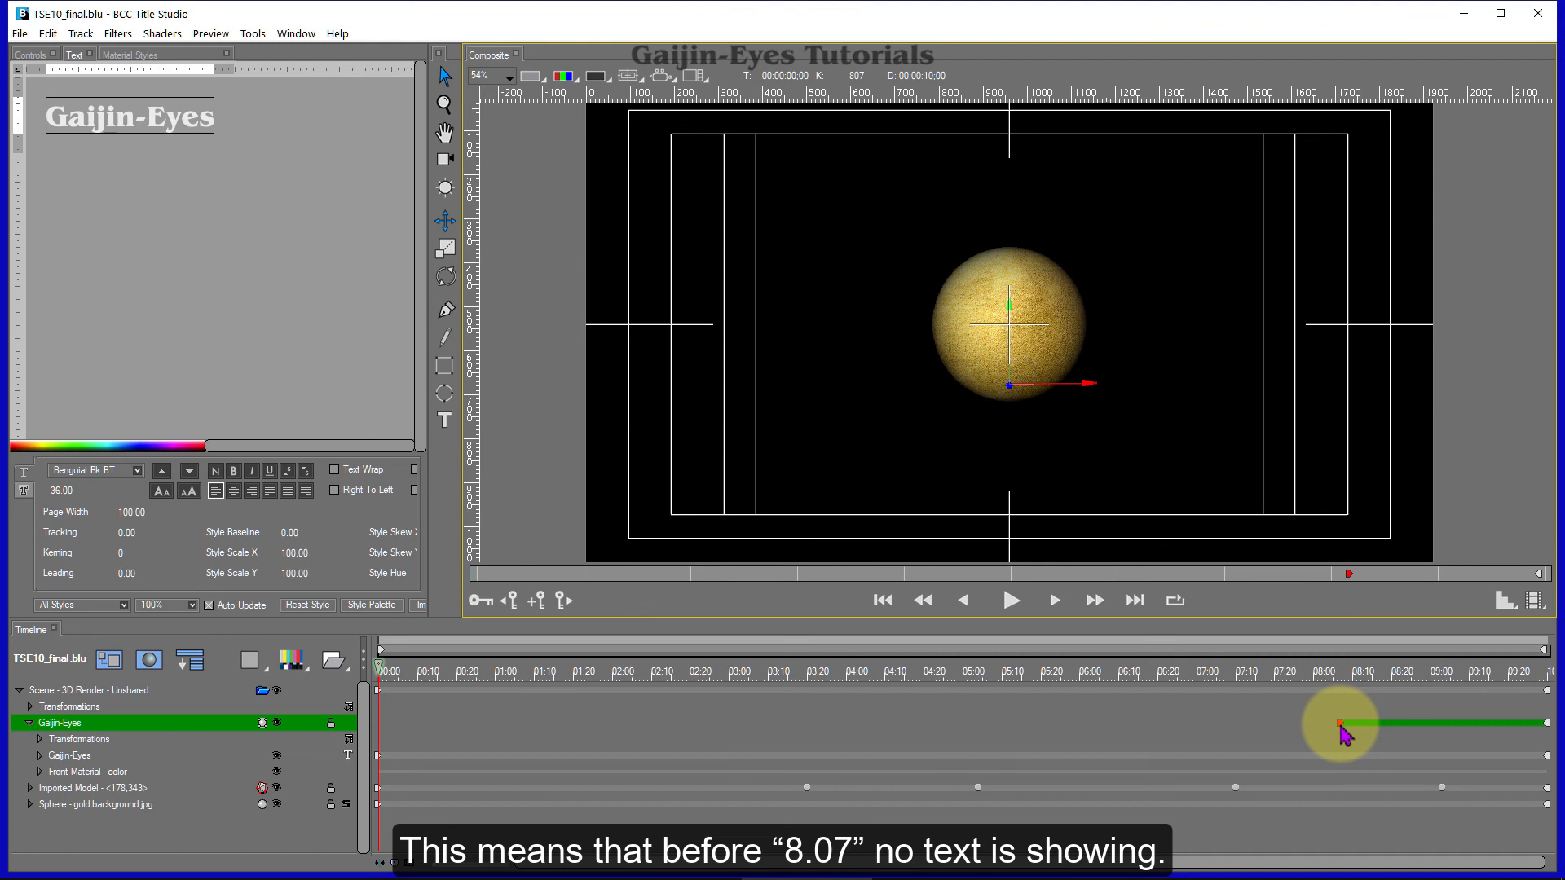
key("space")
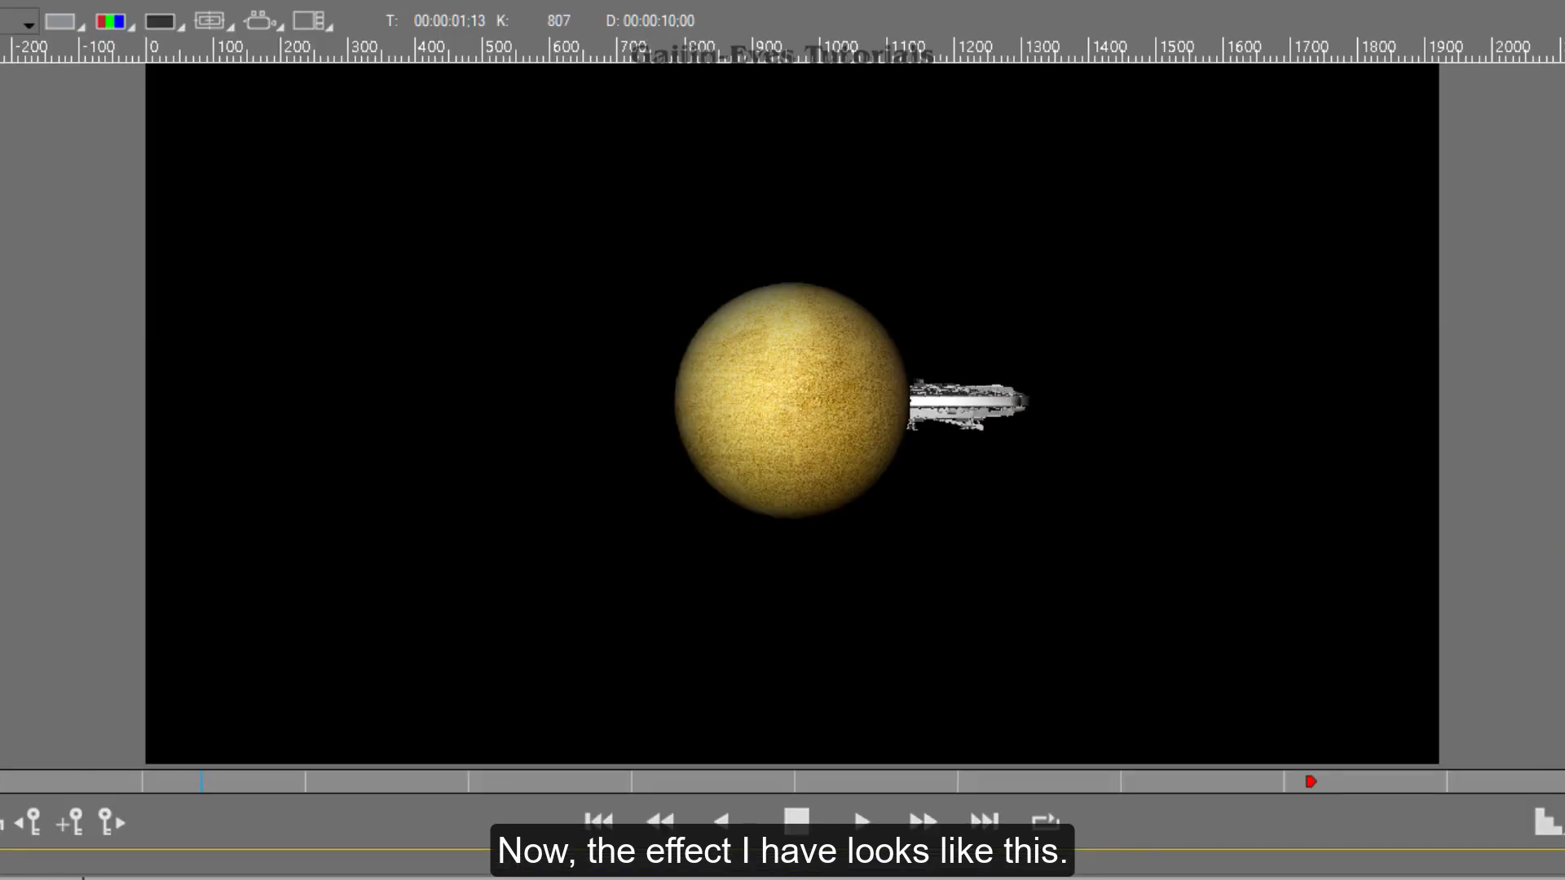